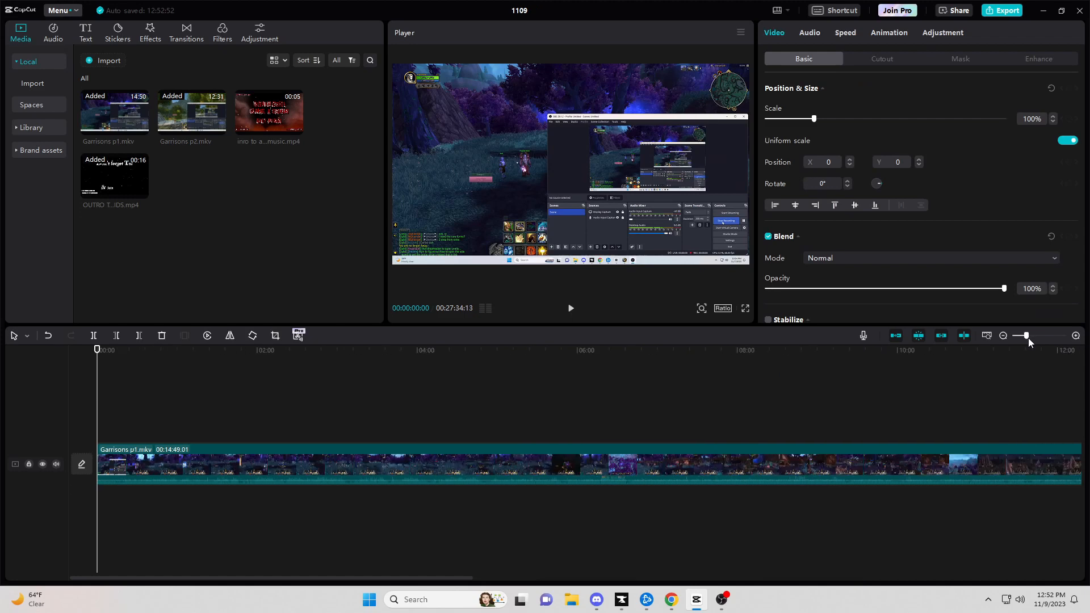
Step: Split the Garrisons p1 clip at about 00:00:20:27 and delete the opening section before the cut
left_click_drag(98, 420, 140, 453)
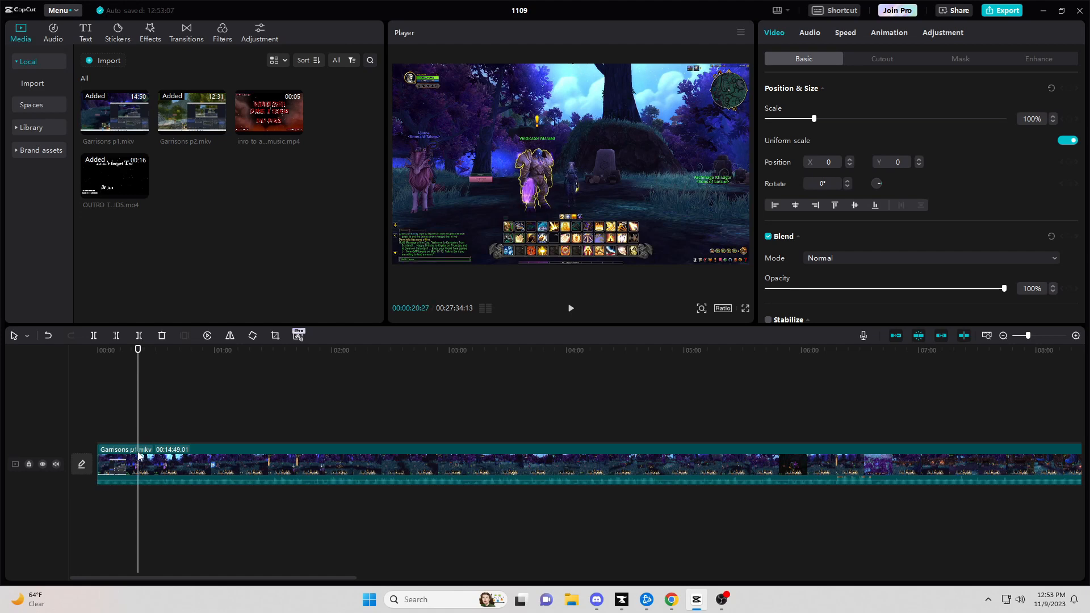
left_click(139, 454)
key("ctrl+b")
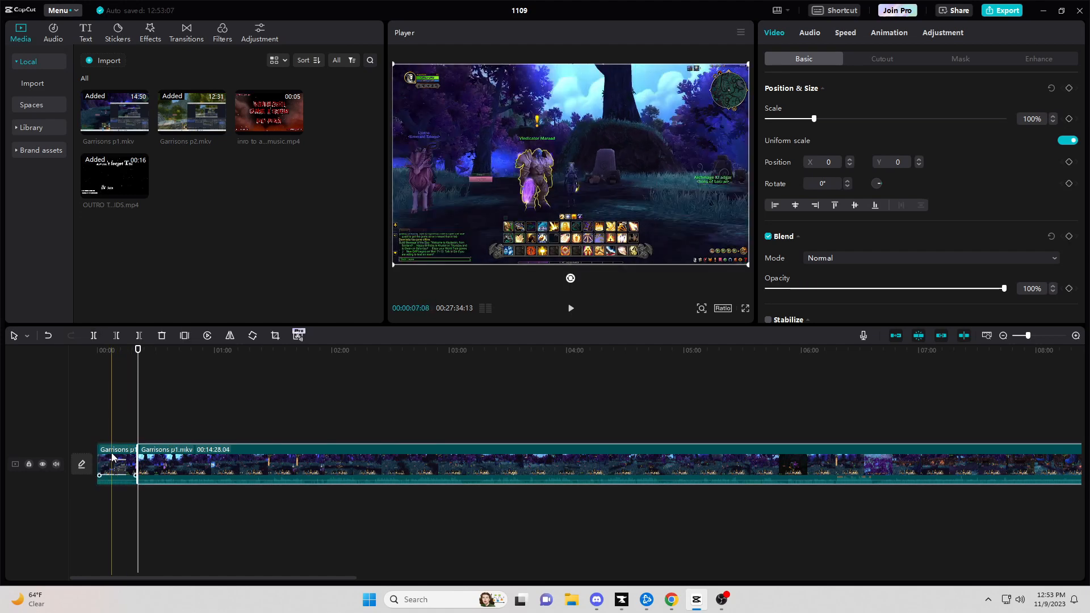
right_click(111, 451)
left_click(134, 329)
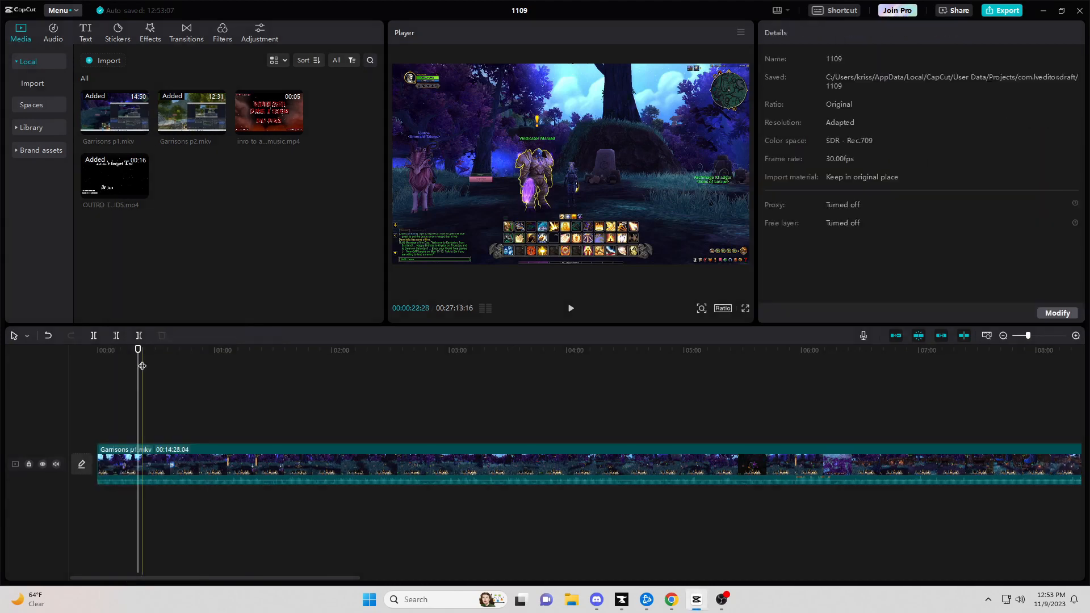
Step: Play the trimmed video from its start, split it at 00:00:09:03 and insert the intro video at the cut
left_click(90, 400)
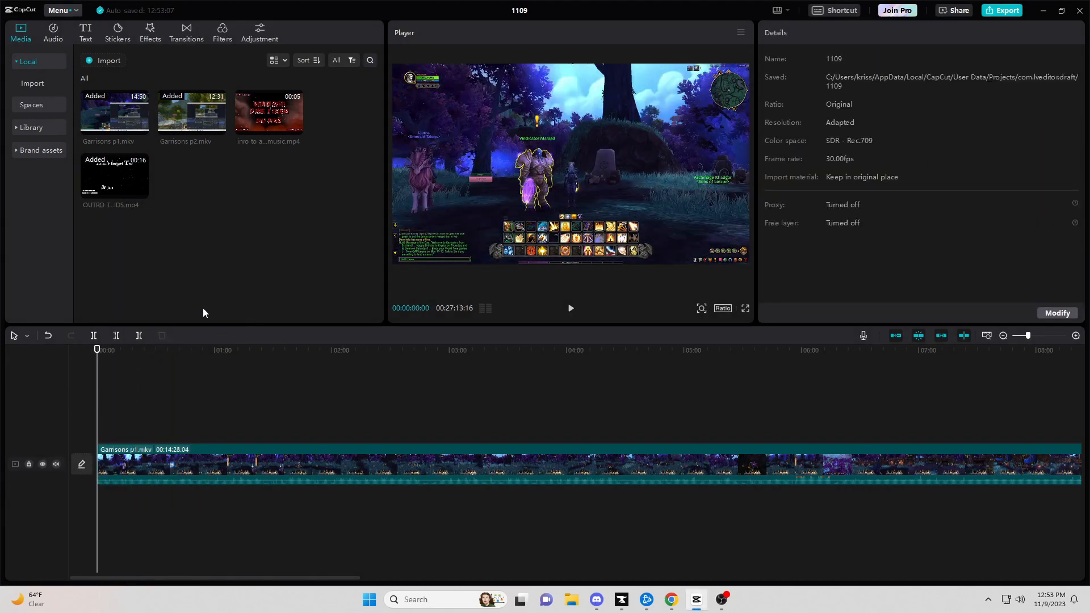
key("space")
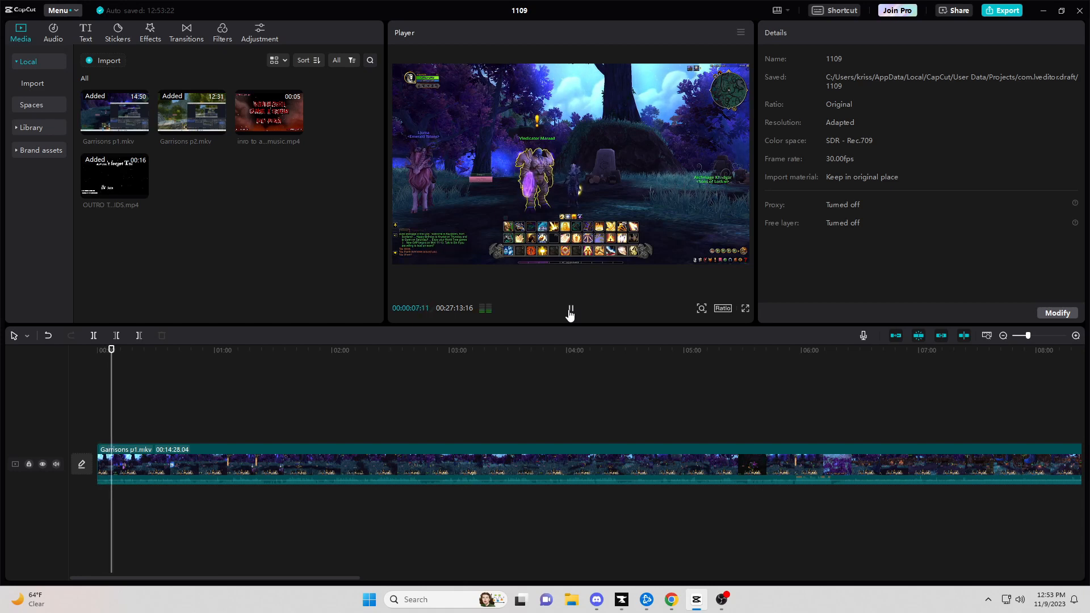
left_click(570, 309)
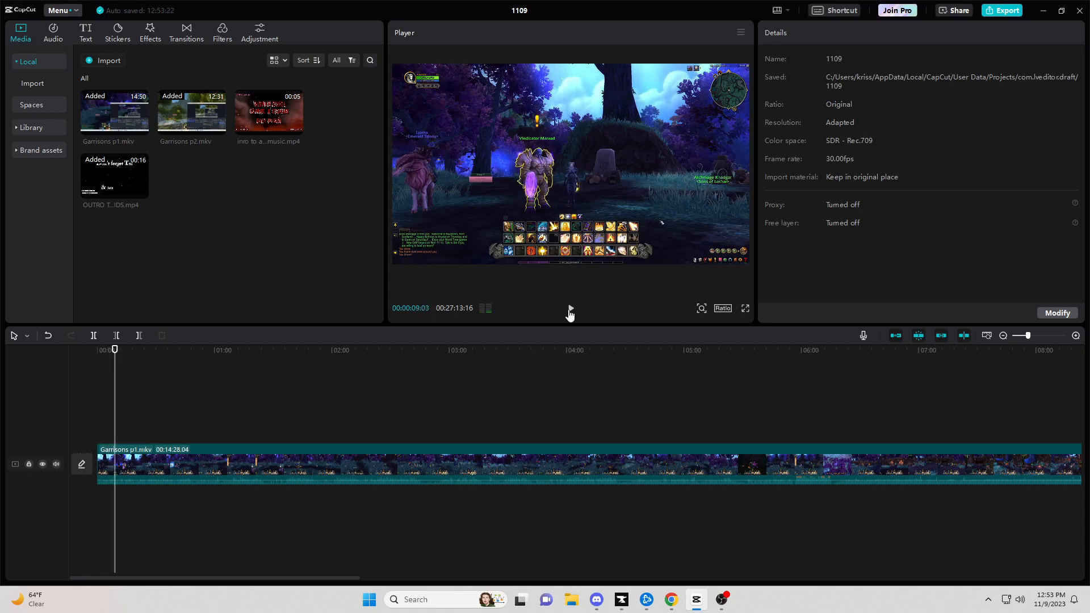
left_click(193, 469)
left_click(93, 336)
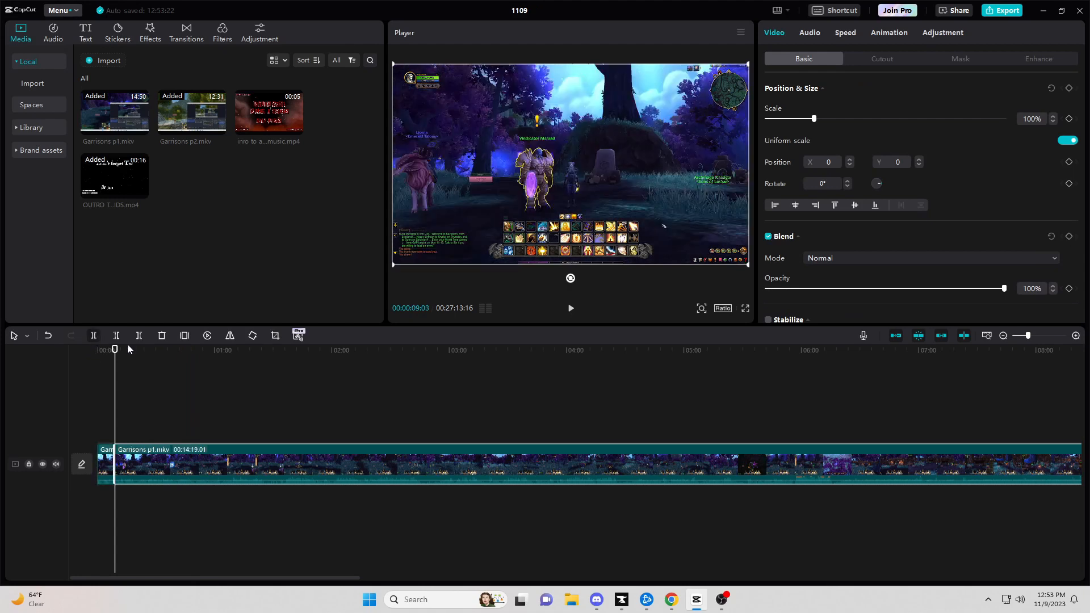
left_click_drag(277, 117, 137, 461)
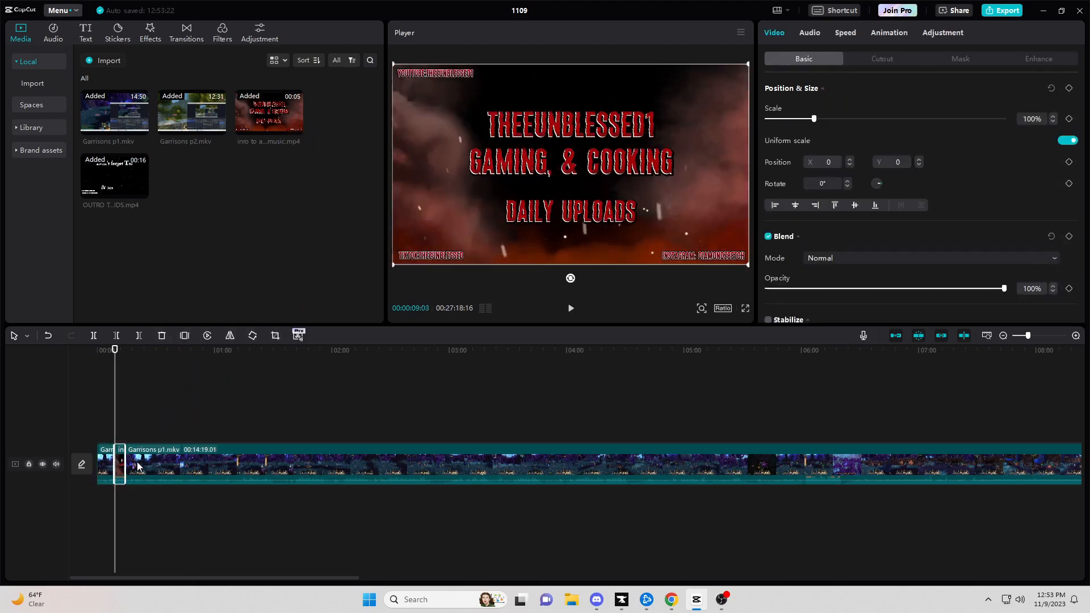
Step: Add a Black Fade transition between the first Garrisons p1 segment and the intro clip
left_click_drag(1027, 338, 1036, 336)
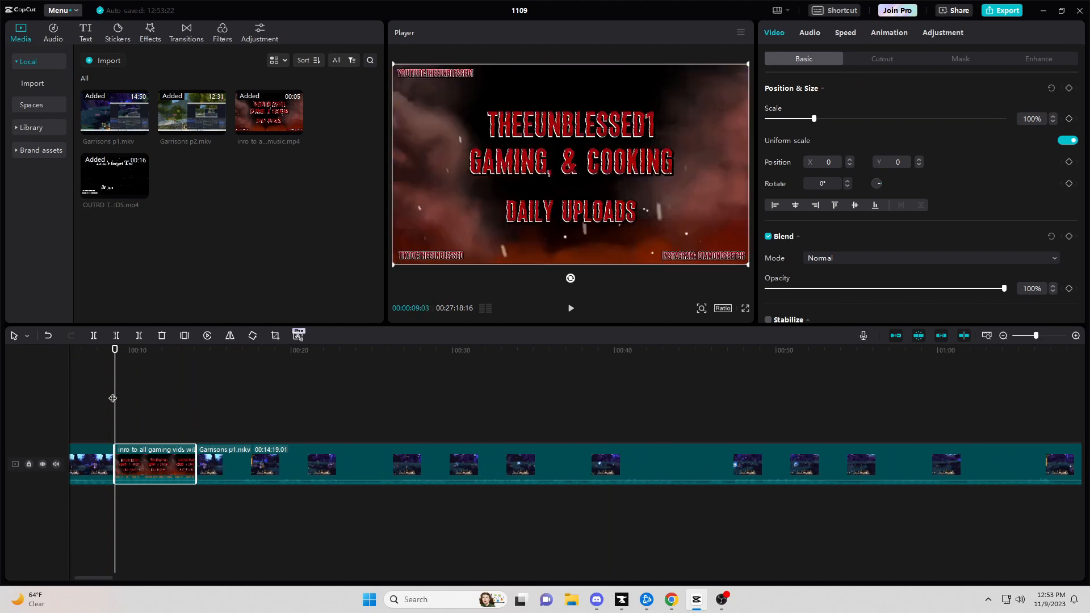
scroll(87, 393, "left", 3)
left_click(227, 413)
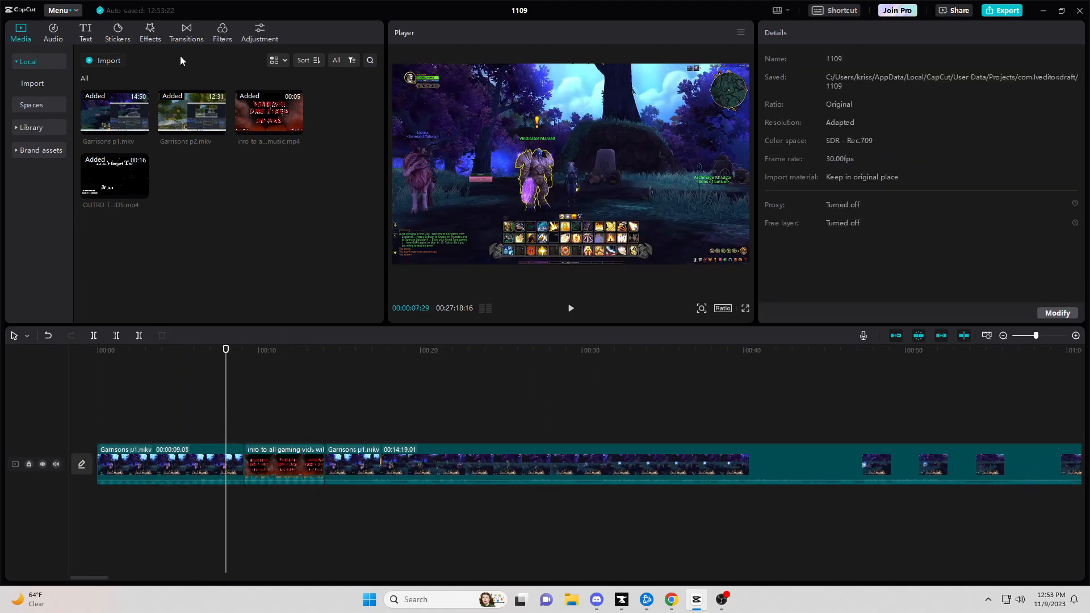
left_click(184, 37)
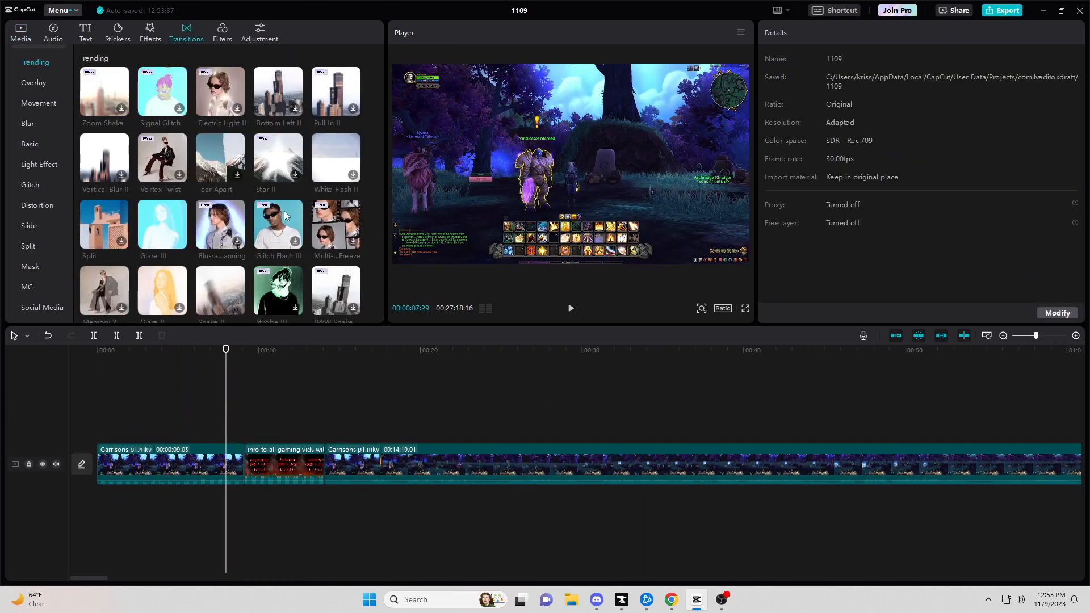
scroll(284, 210, "down", 3)
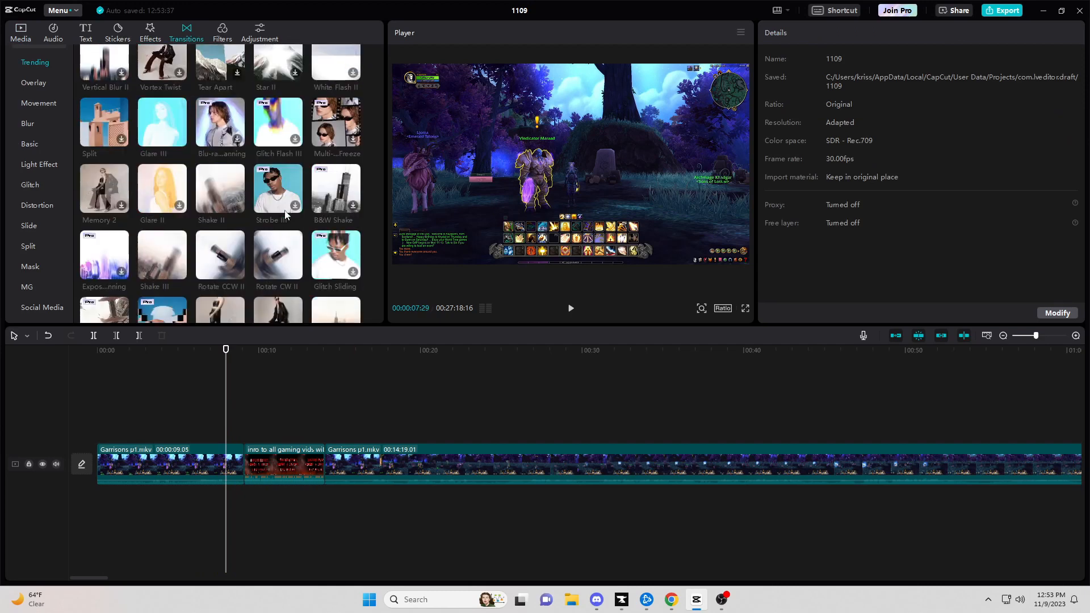
scroll(289, 255, "down", 3)
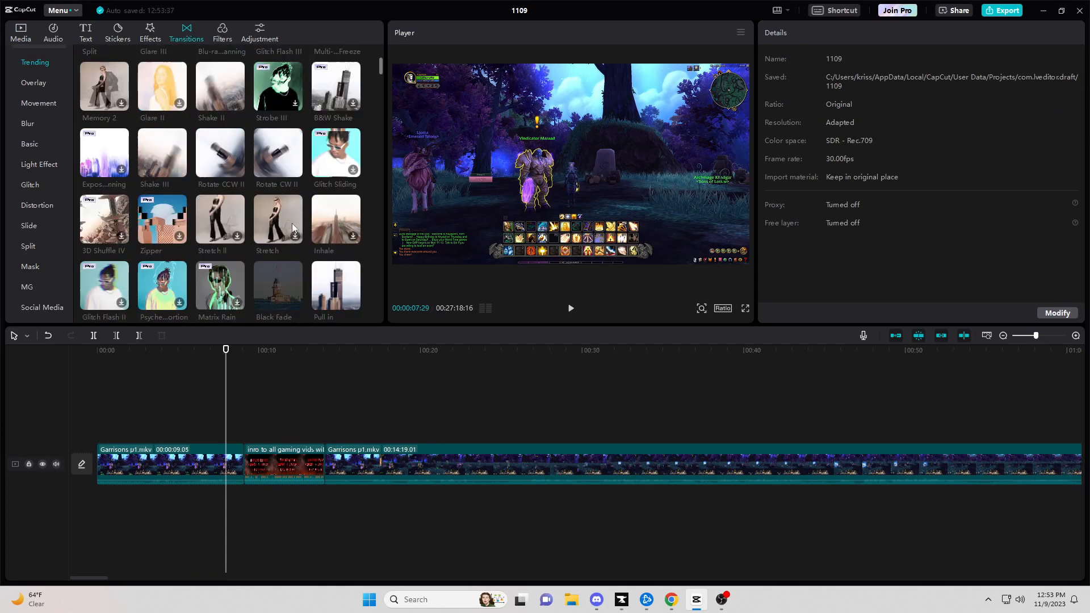
left_click(295, 303)
Step: Add a Black Fade transition between the intro clip and the Garrisons p1 segment that follows it
left_click(318, 431)
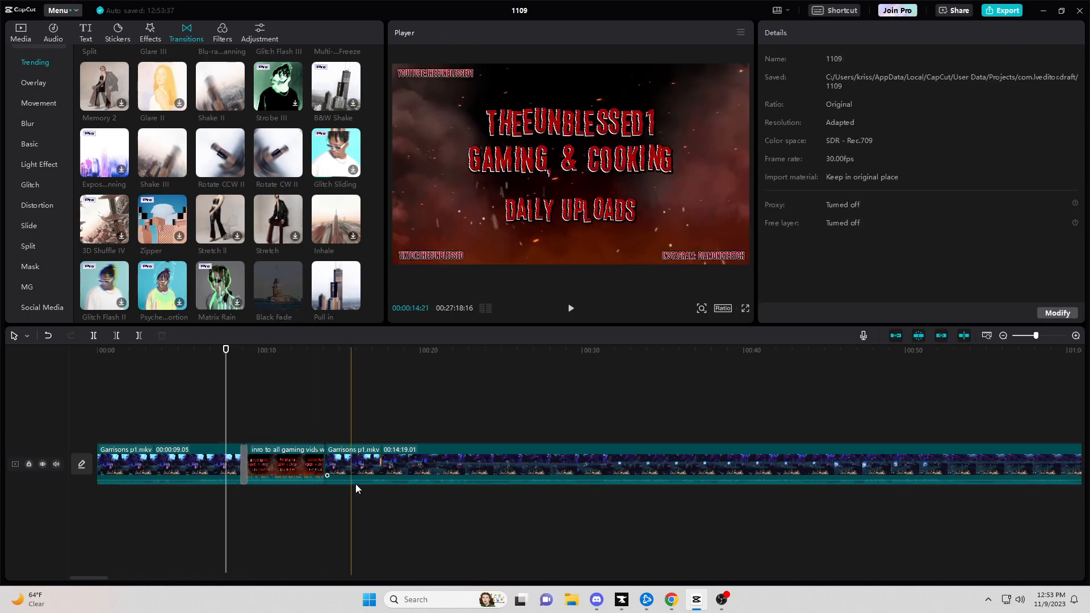
left_click(316, 348)
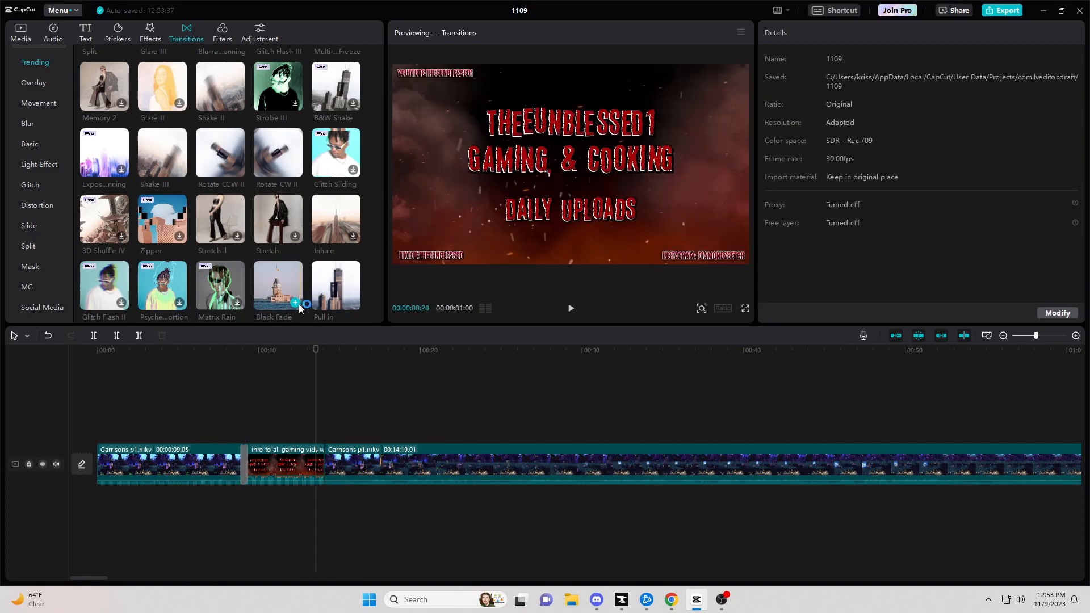
left_click(295, 303)
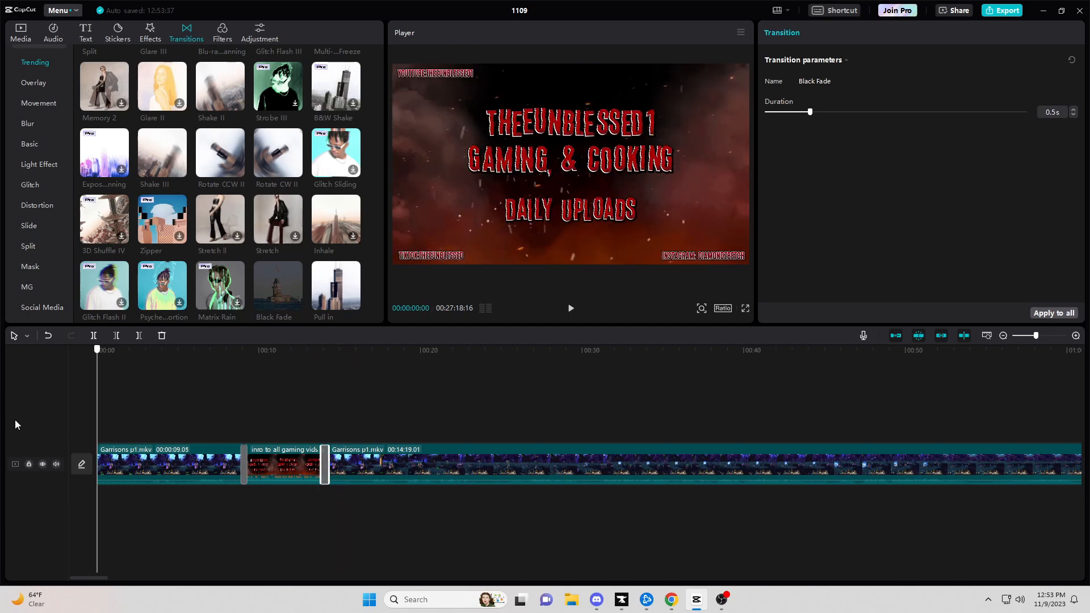
Step: Import the UnBlessedWun Youtube Channel Art image from the Desktop into the project media
left_click(21, 32)
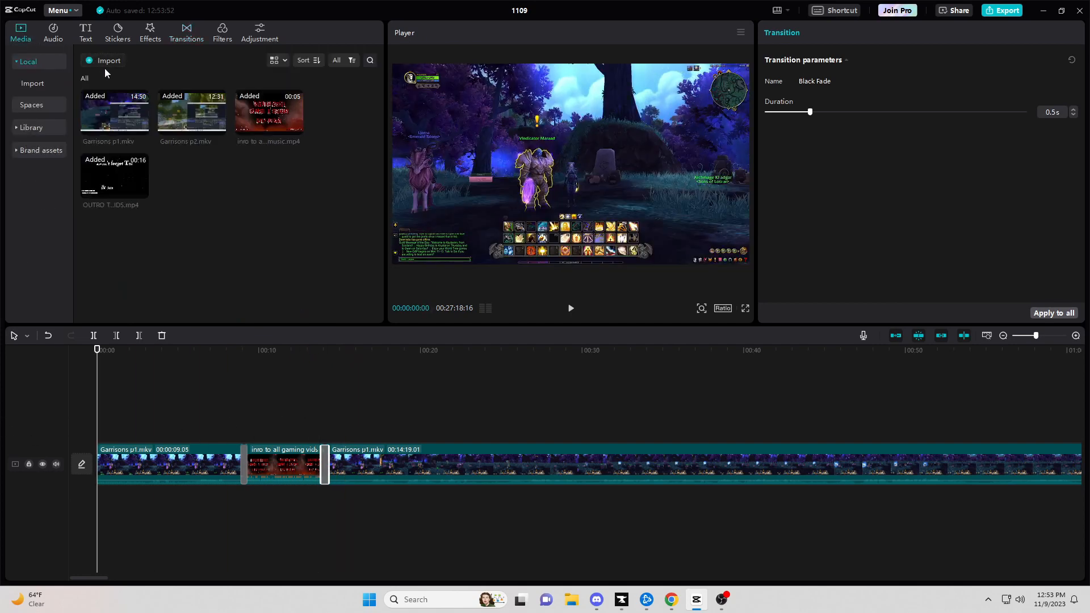
left_click(104, 62)
scroll(340, 170, "down", 3)
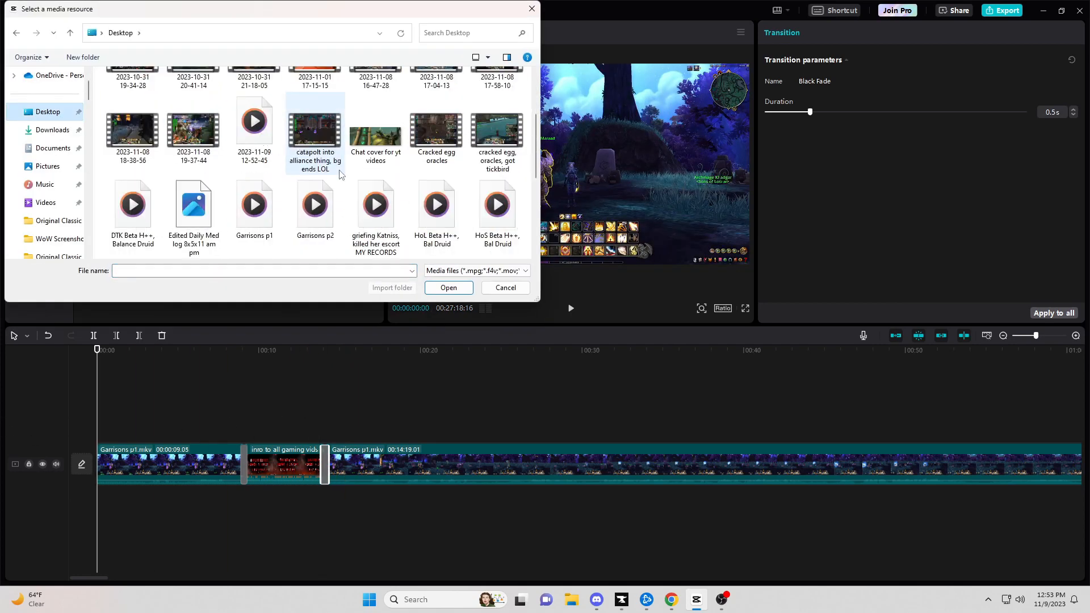
scroll(340, 174, "down", 5)
scroll(358, 178, "down", 2)
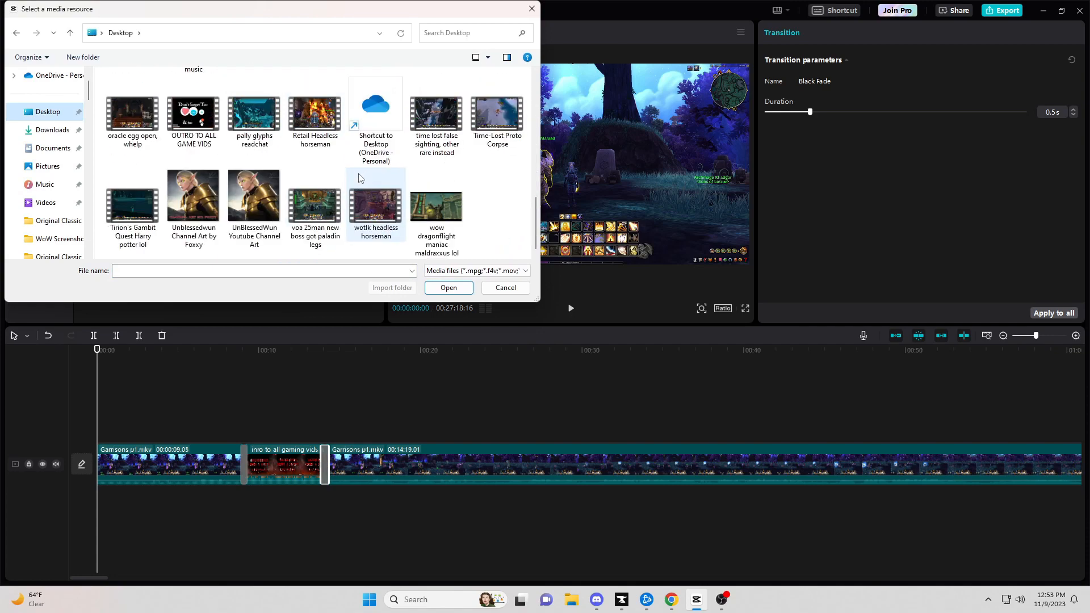
left_click(254, 196)
left_click(452, 288)
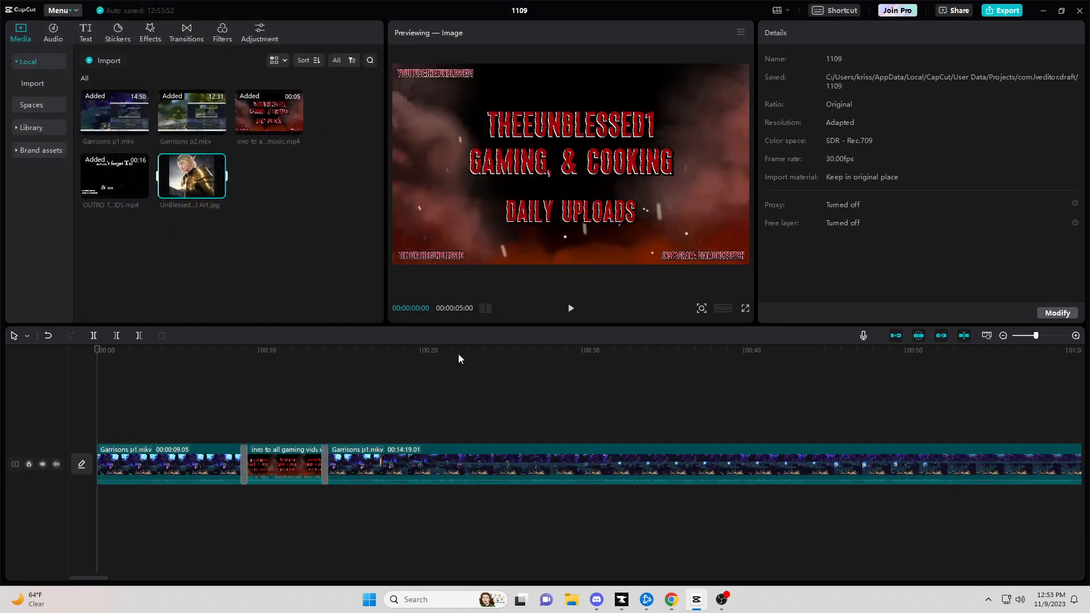
Step: Place the channel art image on a track above the video's start and extend it to about 21 seconds
left_click_drag(187, 178, 98, 424)
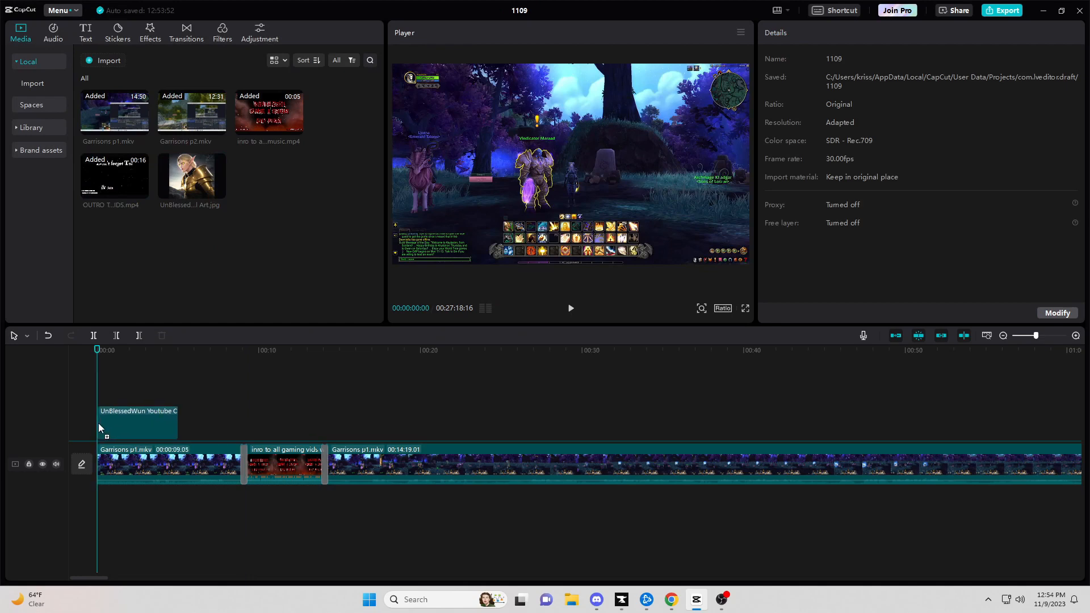
left_click_drag(179, 423, 440, 436)
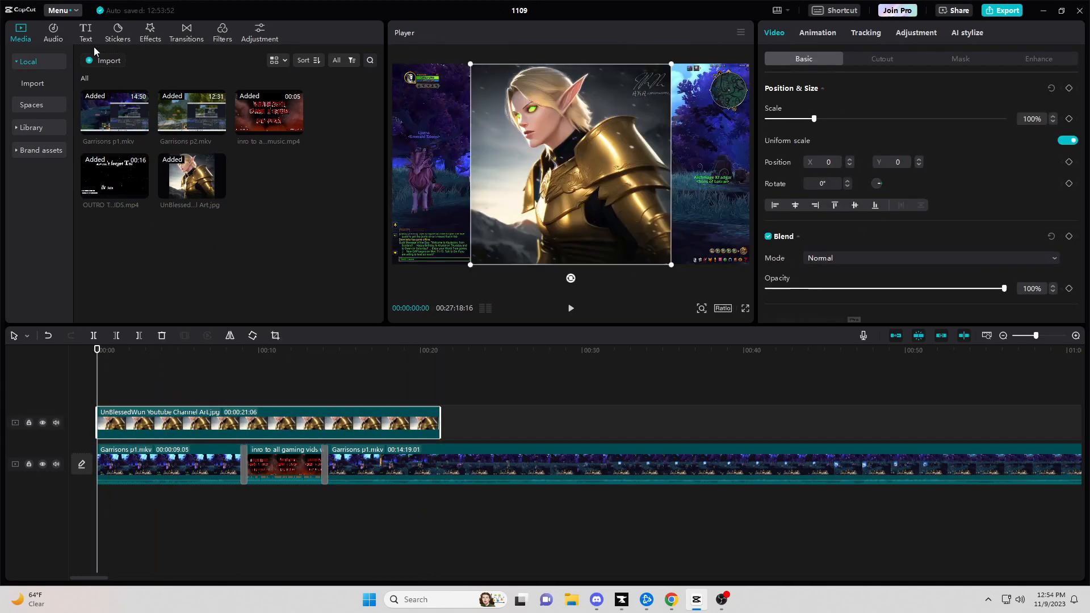
left_click(86, 35)
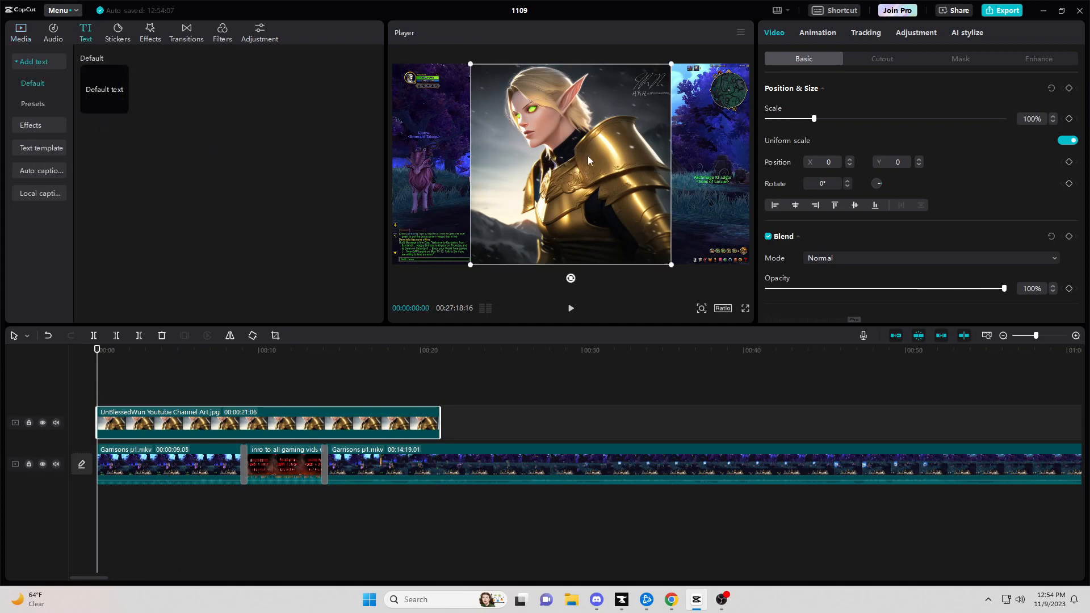
Step: Scale the channel art overlay to 33% and move it to the video frame's lower-right corner, at X 1560, Y -720
left_click_drag(470, 65, 538, 131)
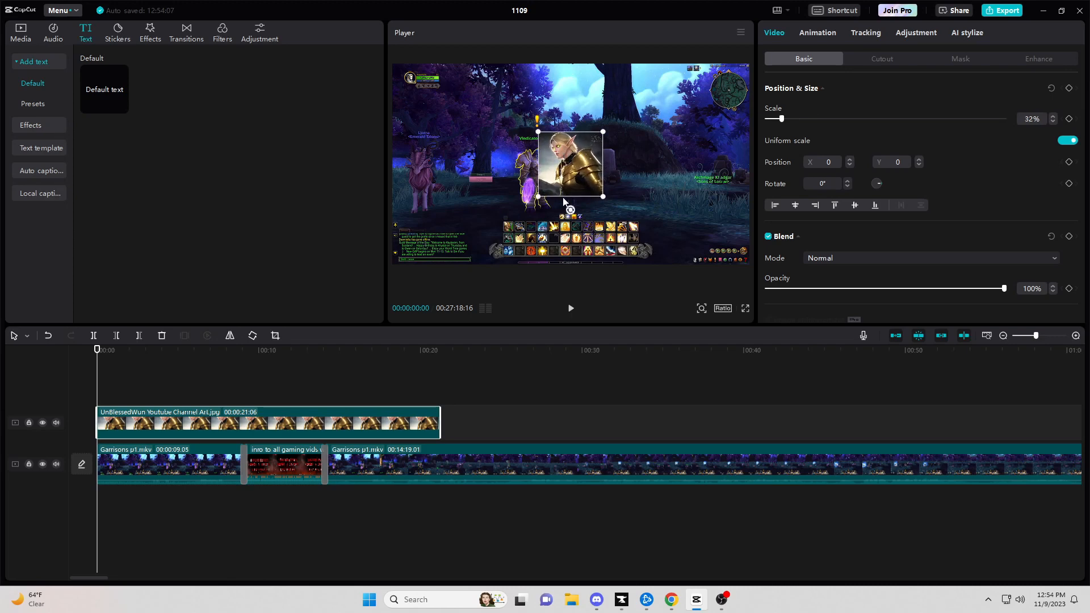
left_click(1053, 117)
left_click_drag(575, 170, 721, 239)
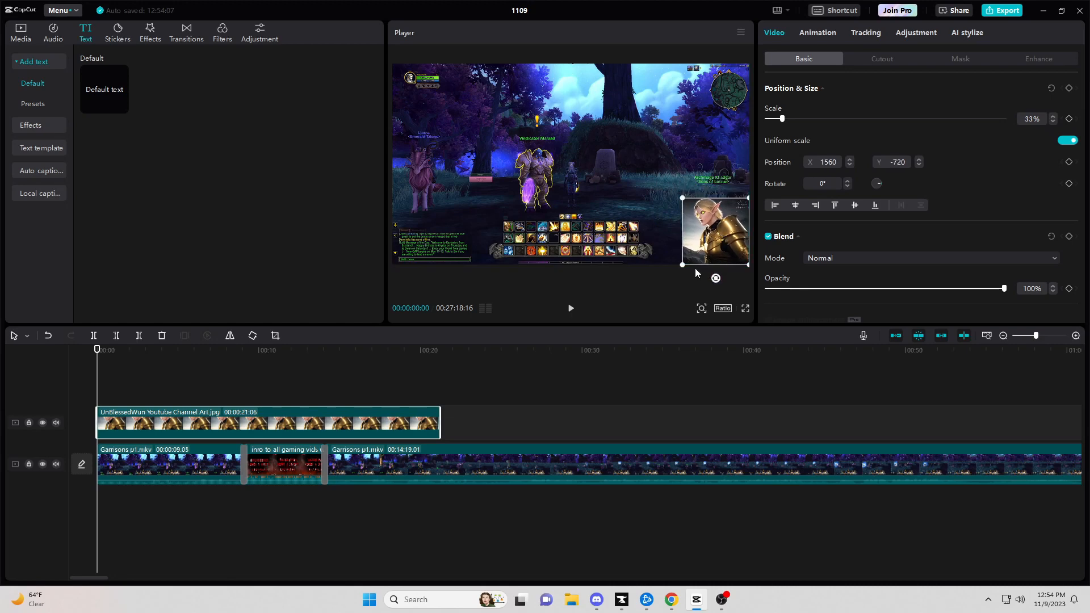
left_click(121, 107)
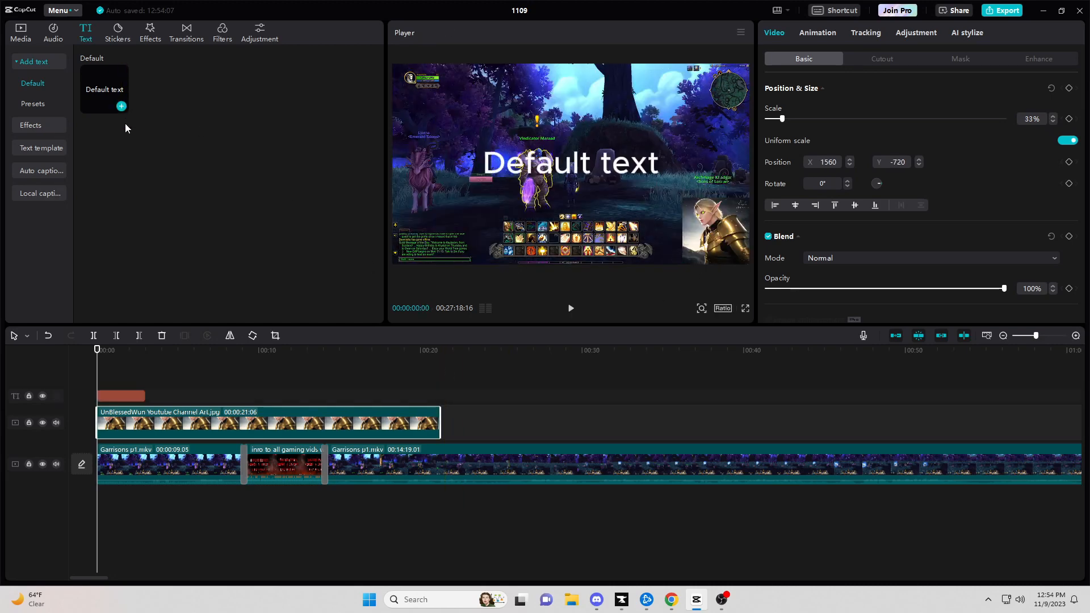
left_click(809, 97)
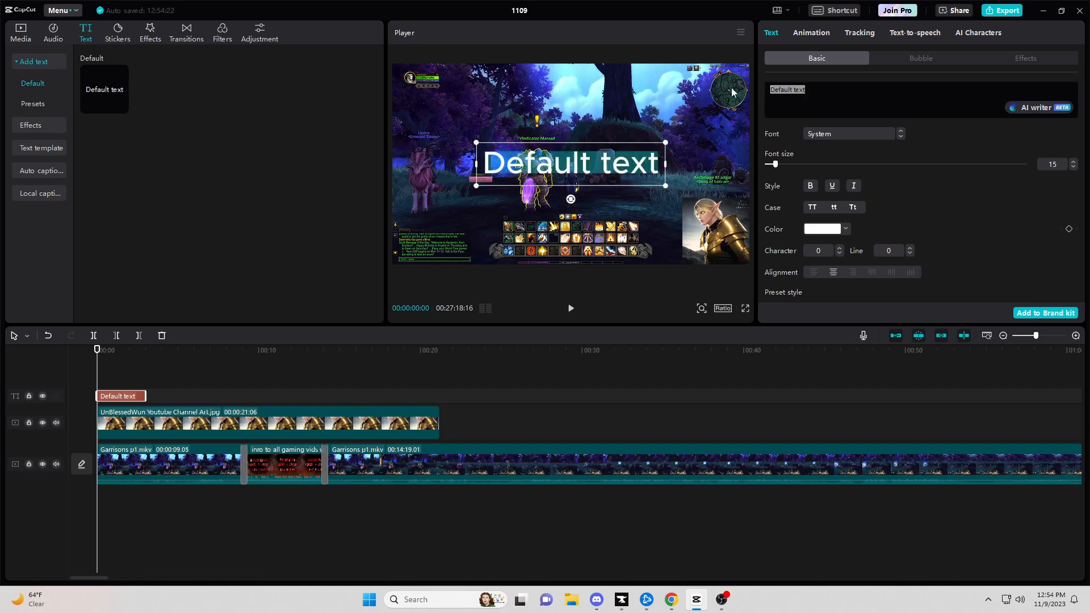
type("@TheeU")
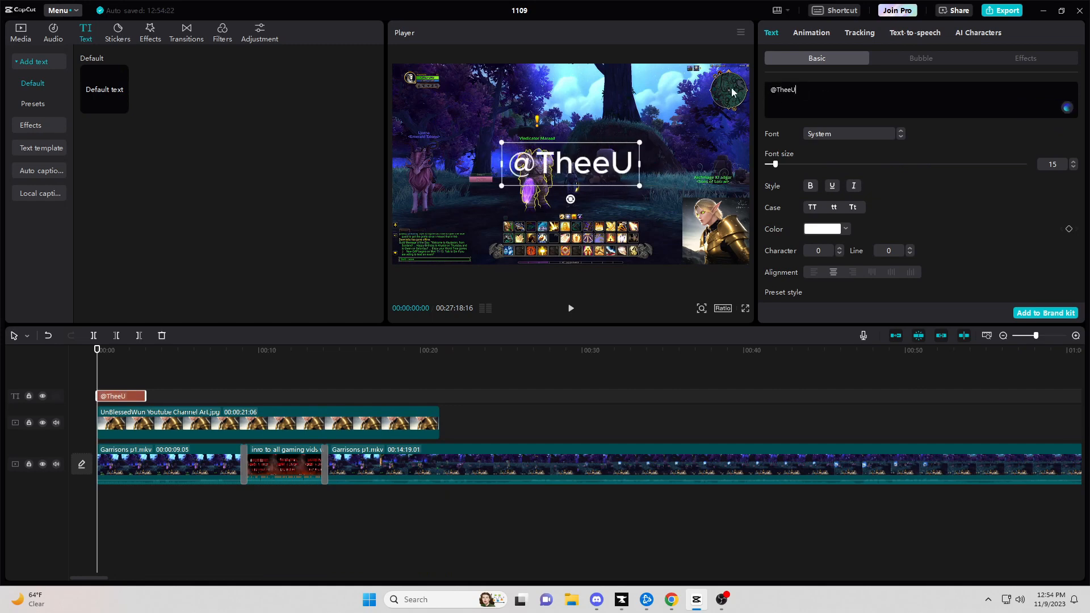
type("nblessed1")
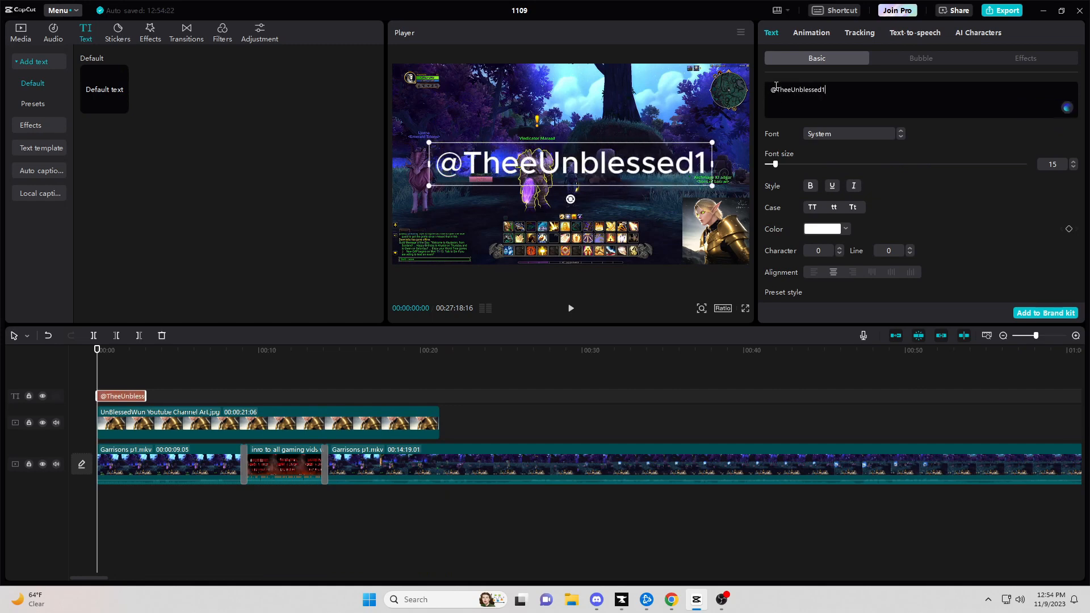
left_click(827, 136)
left_click(846, 189)
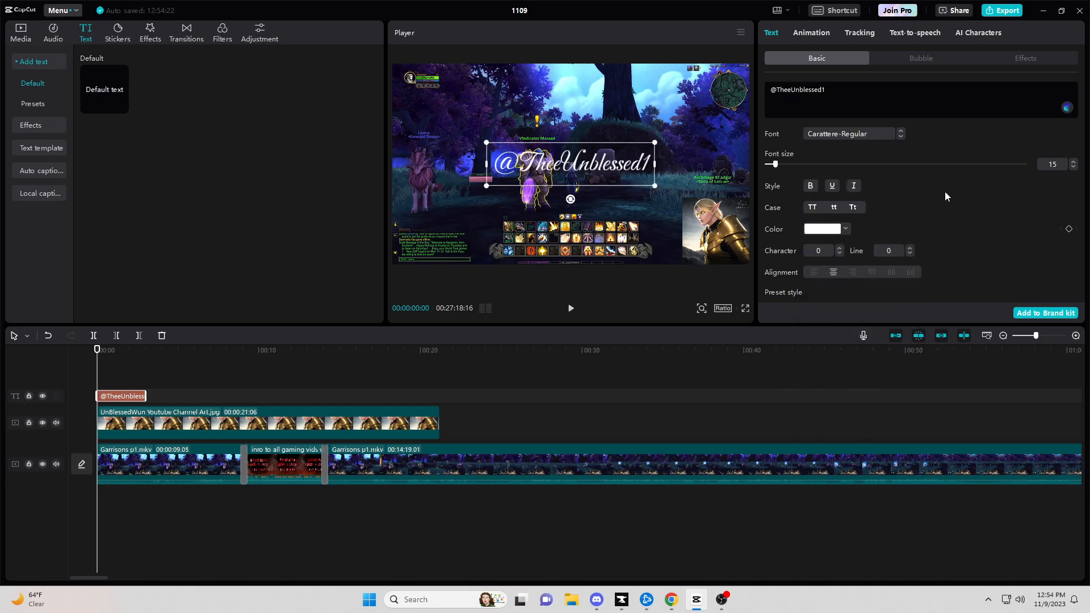
left_click(1025, 59)
scroll(967, 184, "down", 3)
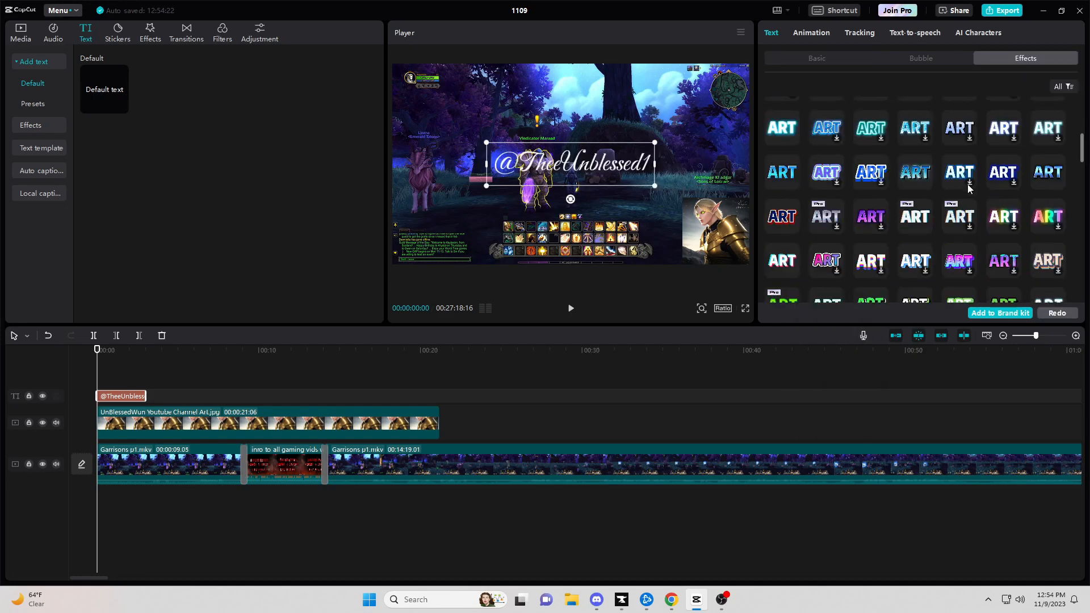
scroll(966, 184, "down", 5)
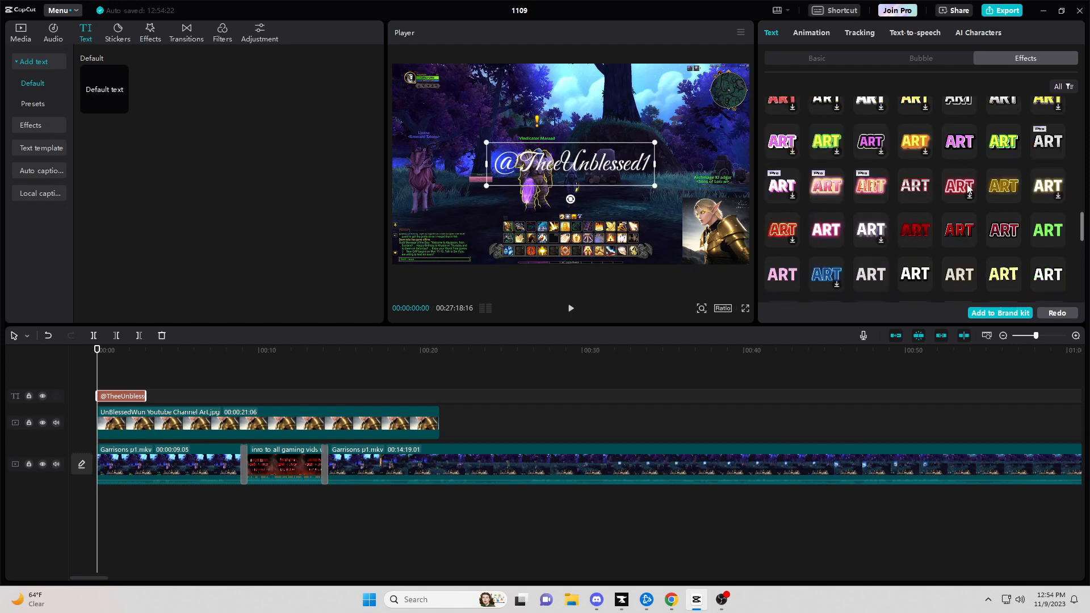
scroll(967, 188, "down", 5)
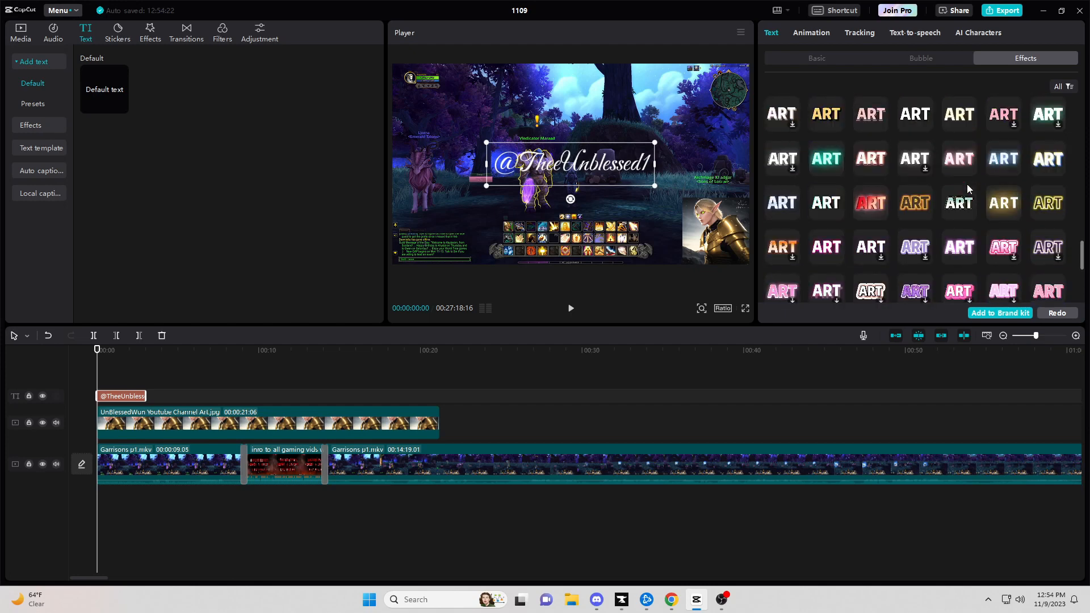
scroll(967, 187, "down", 3)
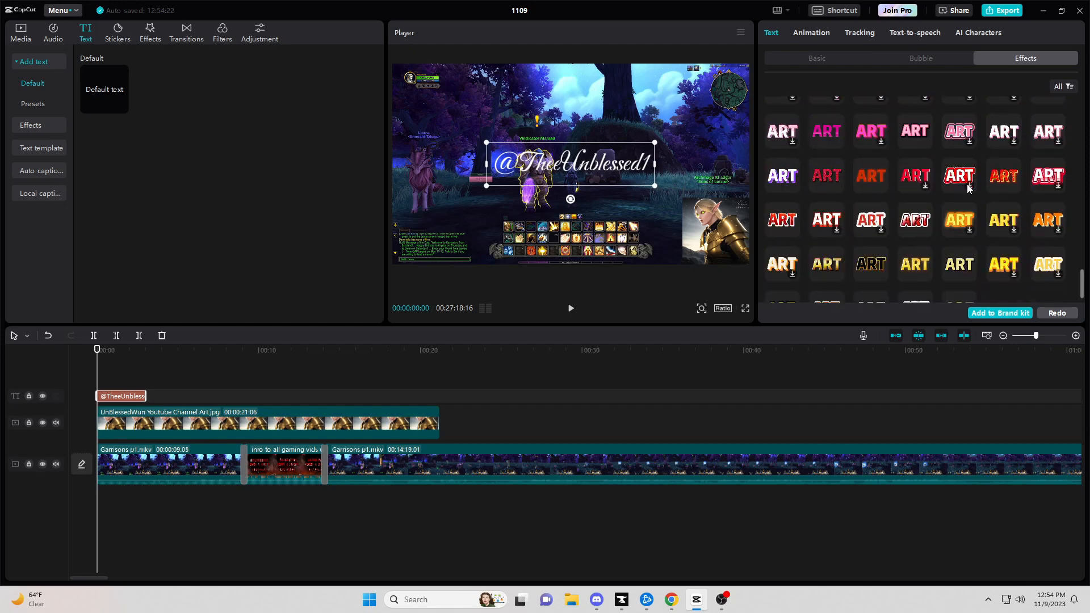
left_click(872, 264)
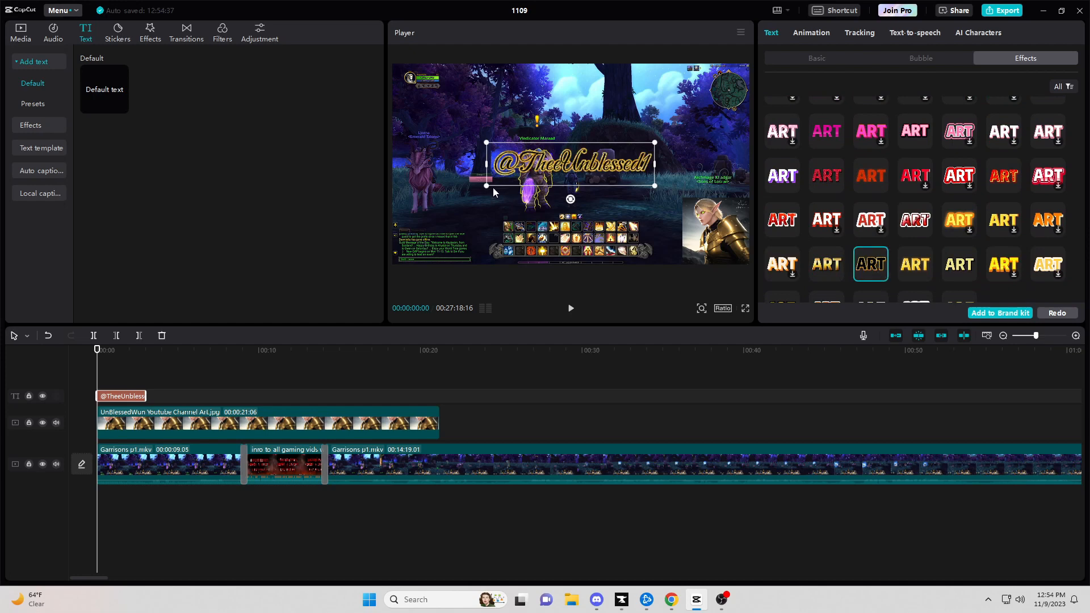
left_click_drag(486, 188, 535, 173)
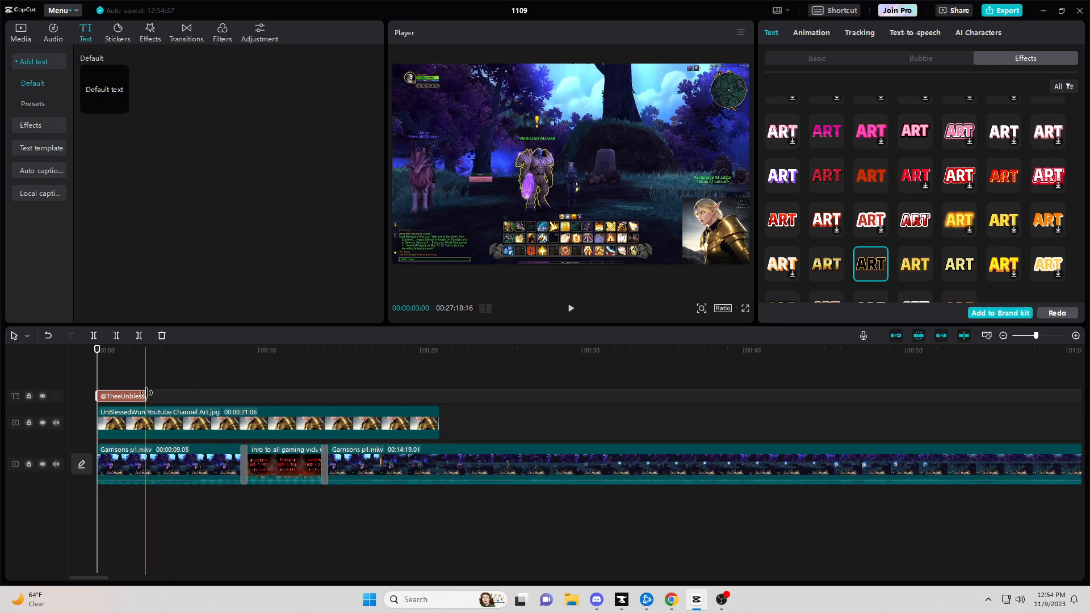
left_click_drag(146, 396, 437, 401)
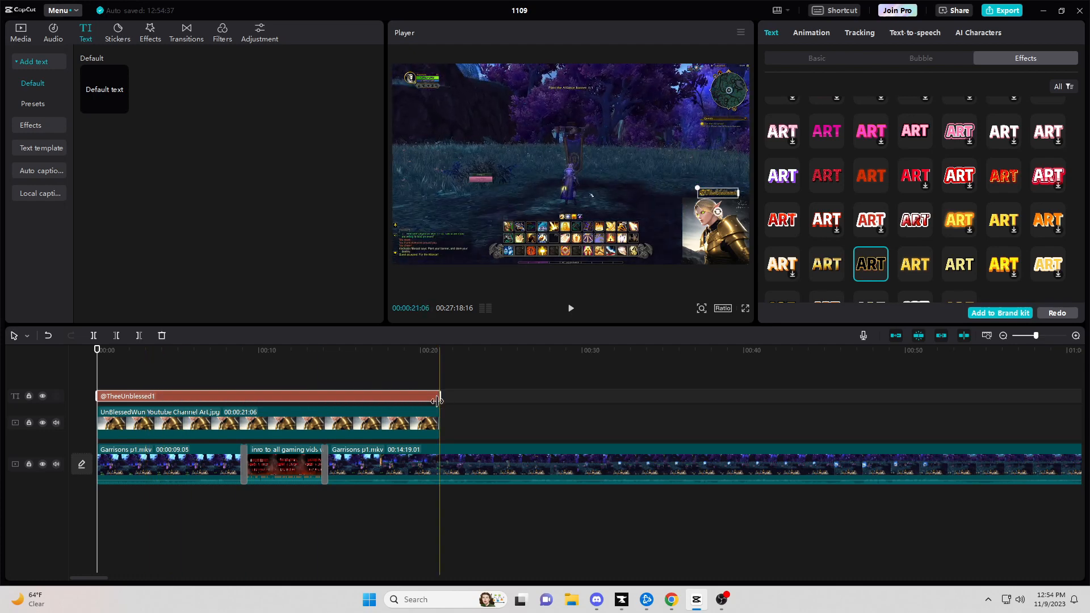
Step: Add a black, gold-outlined default text at the video's start reading "Channel Art By:" plus the artist's nickname, in the Carattere-Regular font
left_click(121, 104)
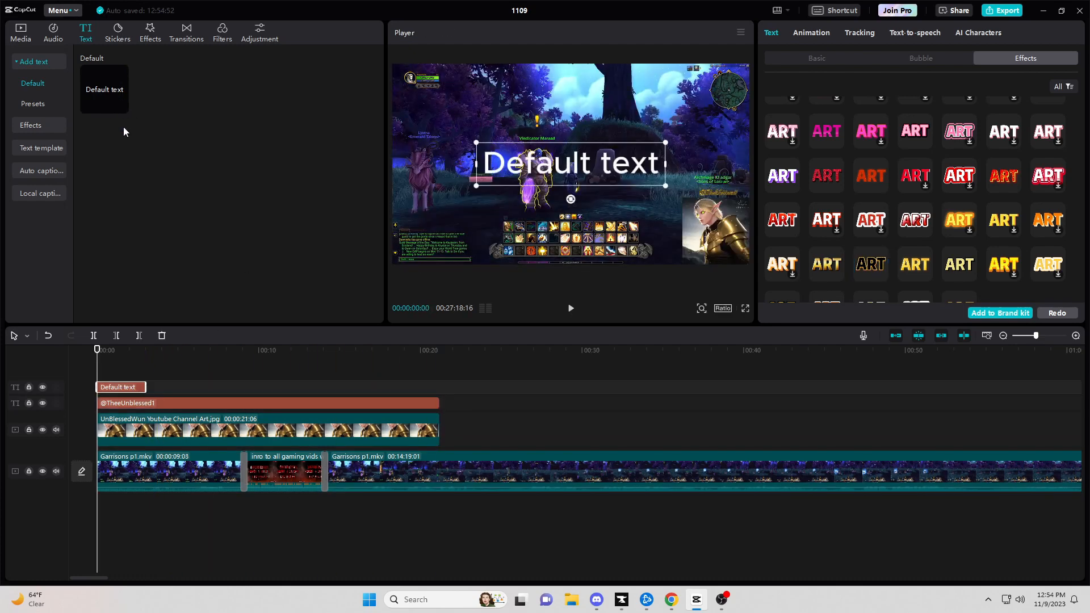
left_click(856, 270)
left_click(799, 57)
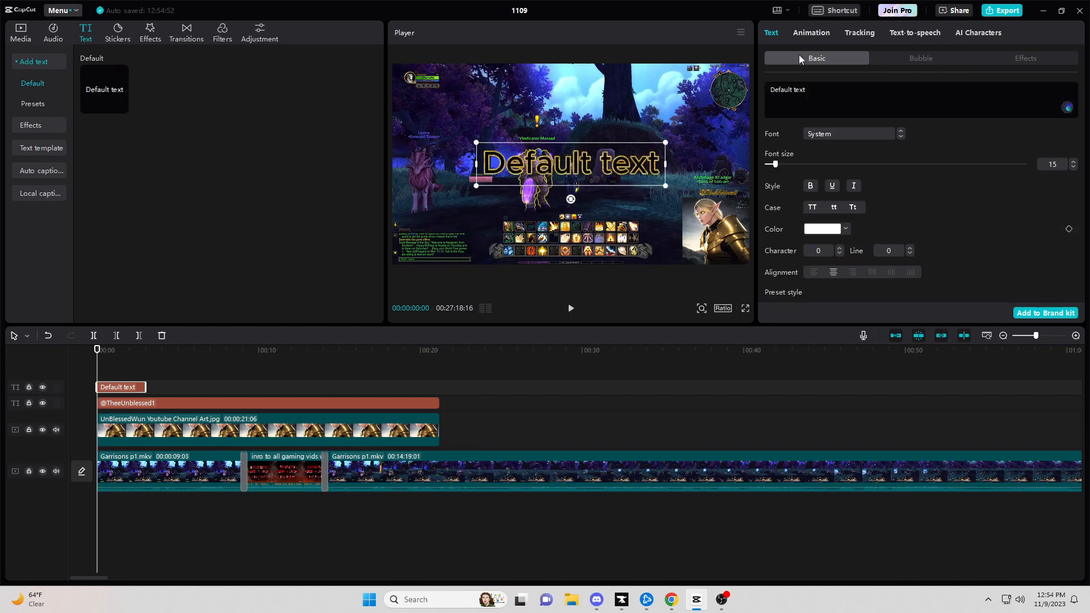
left_click_drag(821, 88, 727, 85)
type("Cha")
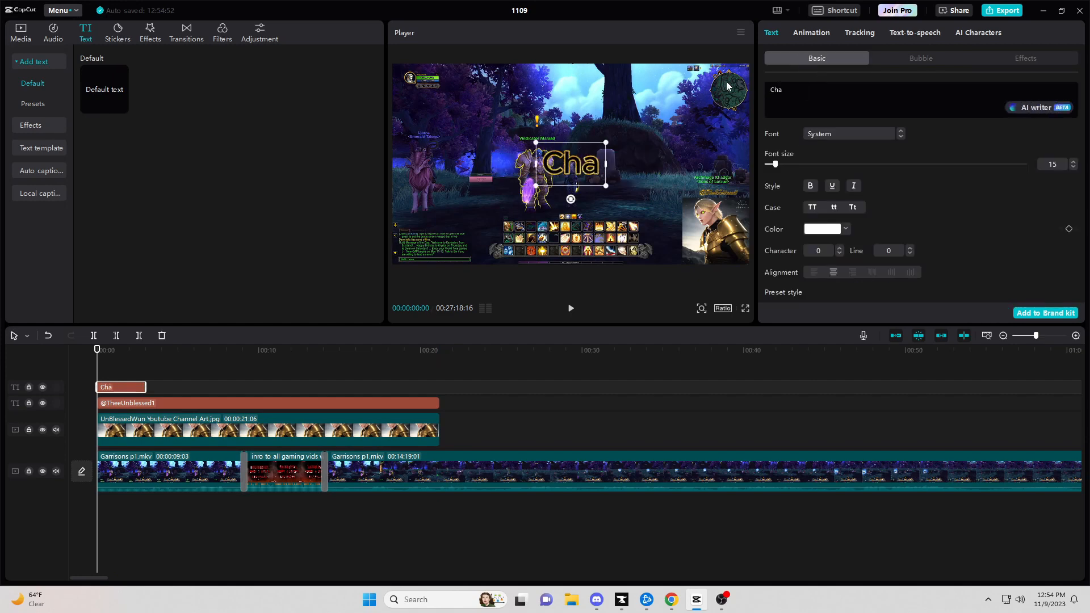
type("nnel Art By")
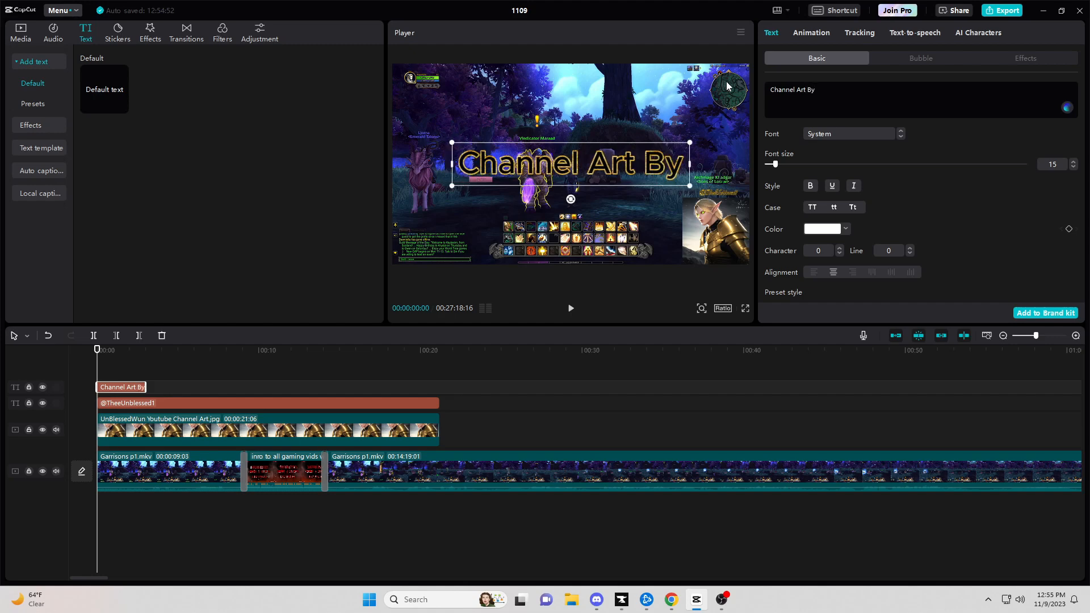
type(": Foxxy")
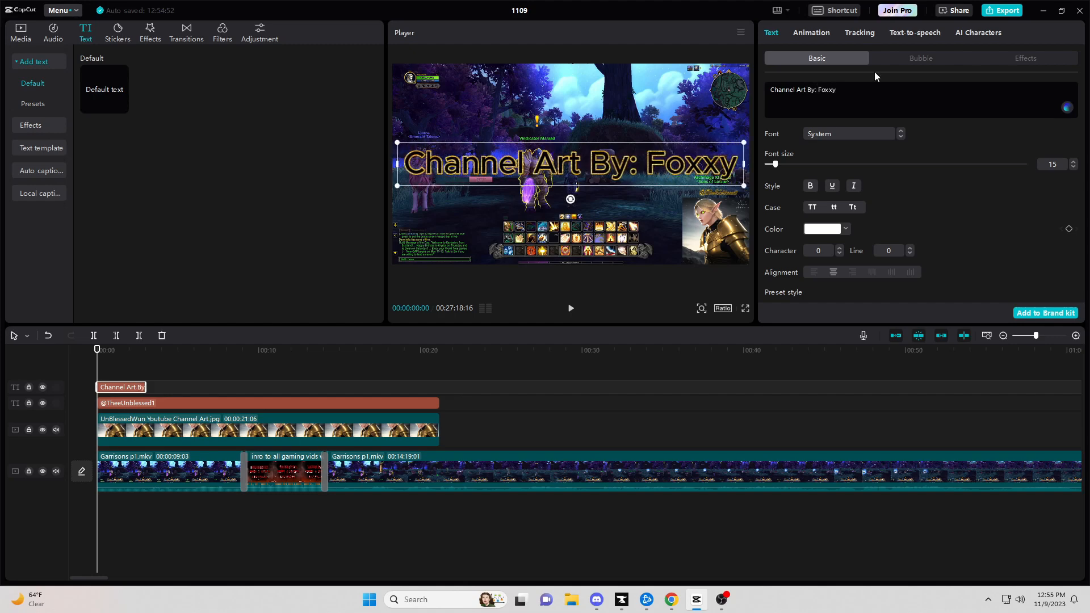
left_click(827, 134)
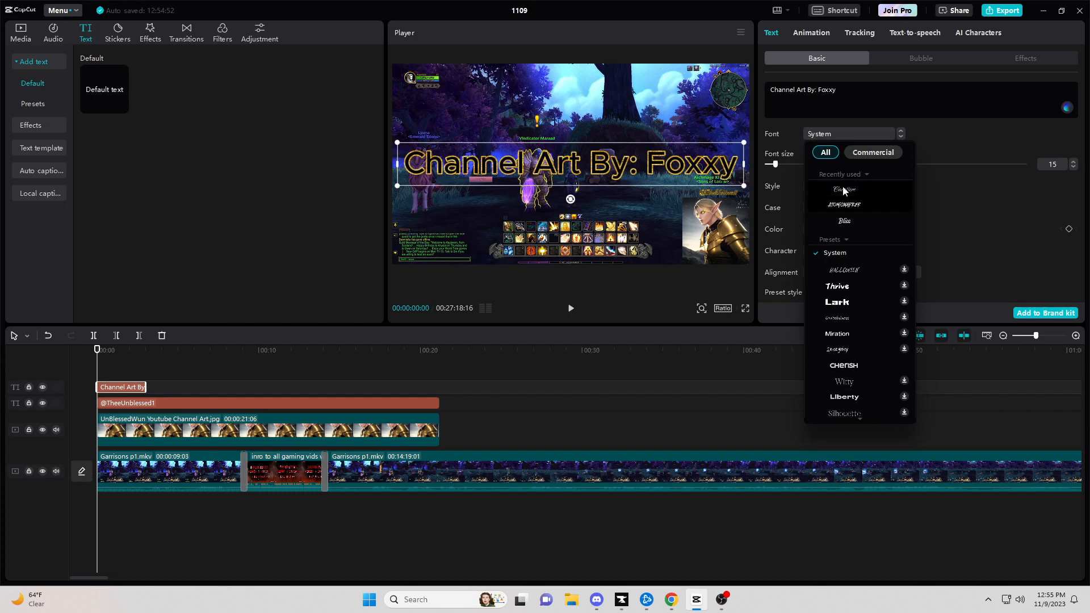
left_click(843, 185)
Step: Shrink the art credit text, place it along the frame's lower edge overlapping the channel art's left side, and extend it to 00:00:21:06
left_click_drag(677, 192, 627, 210)
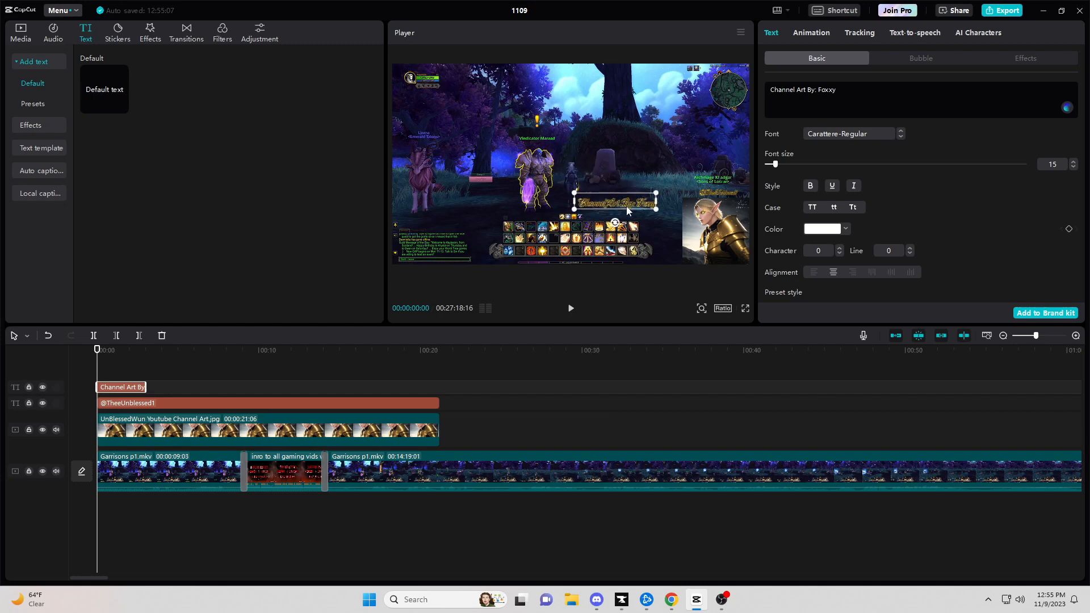
left_click_drag(664, 256, 669, 256)
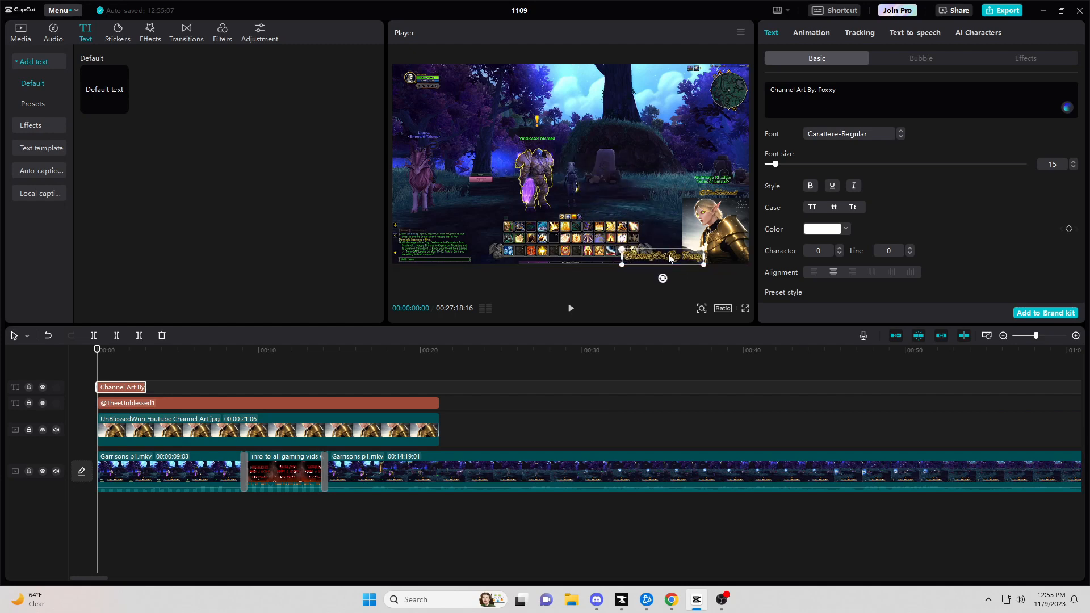
left_click(745, 310)
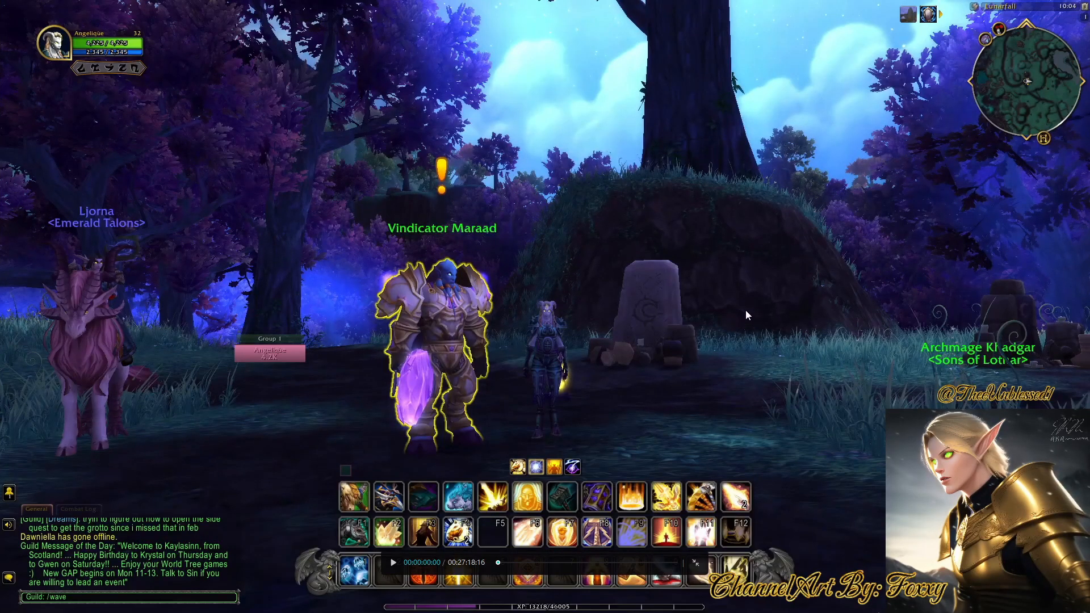
key("Escape")
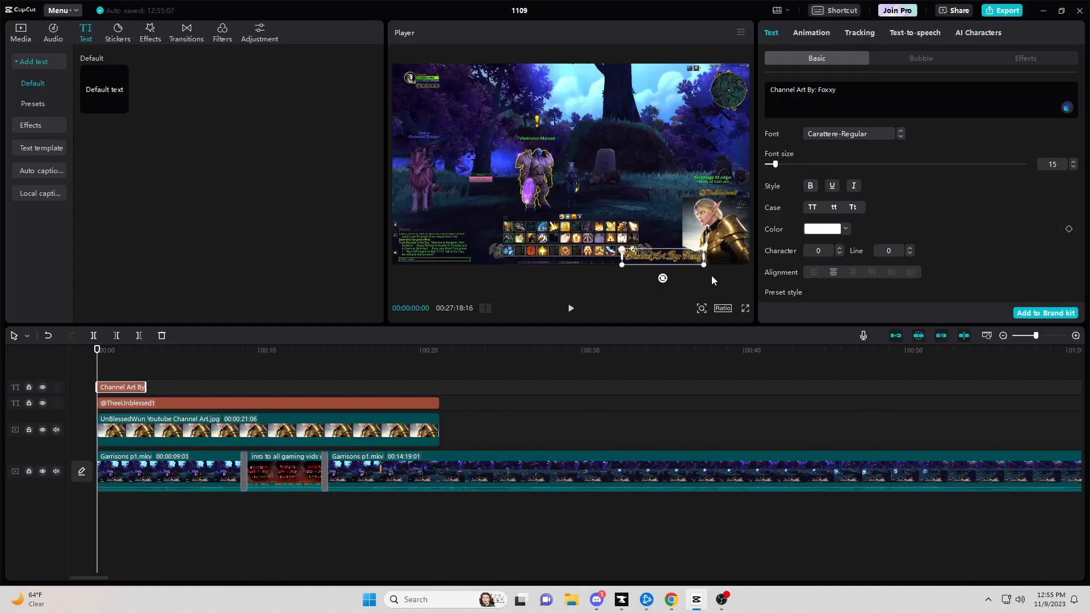
left_click_drag(665, 259, 667, 253)
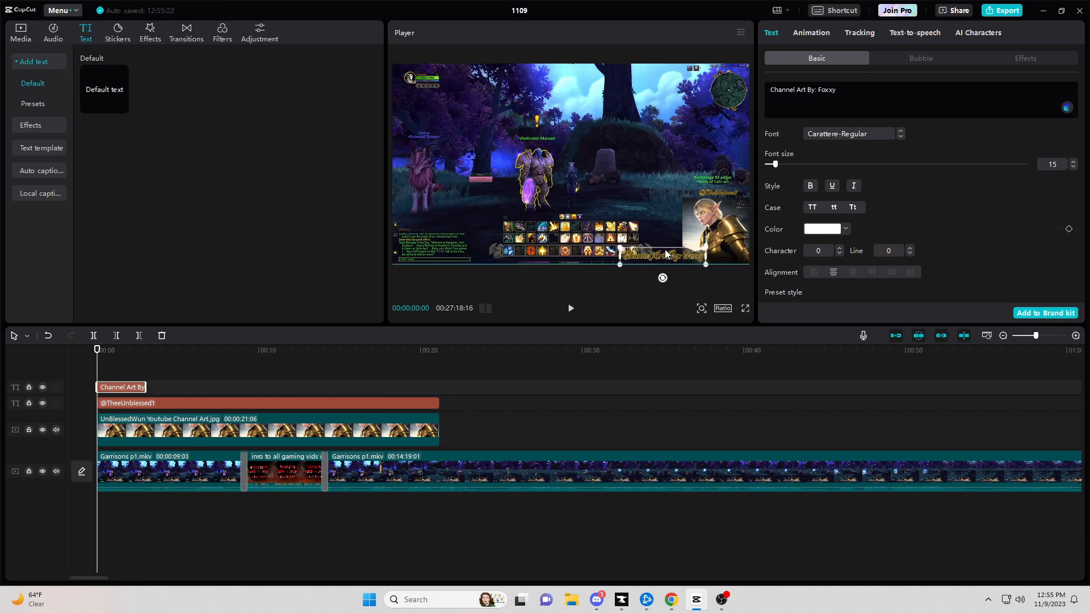
left_click(745, 312)
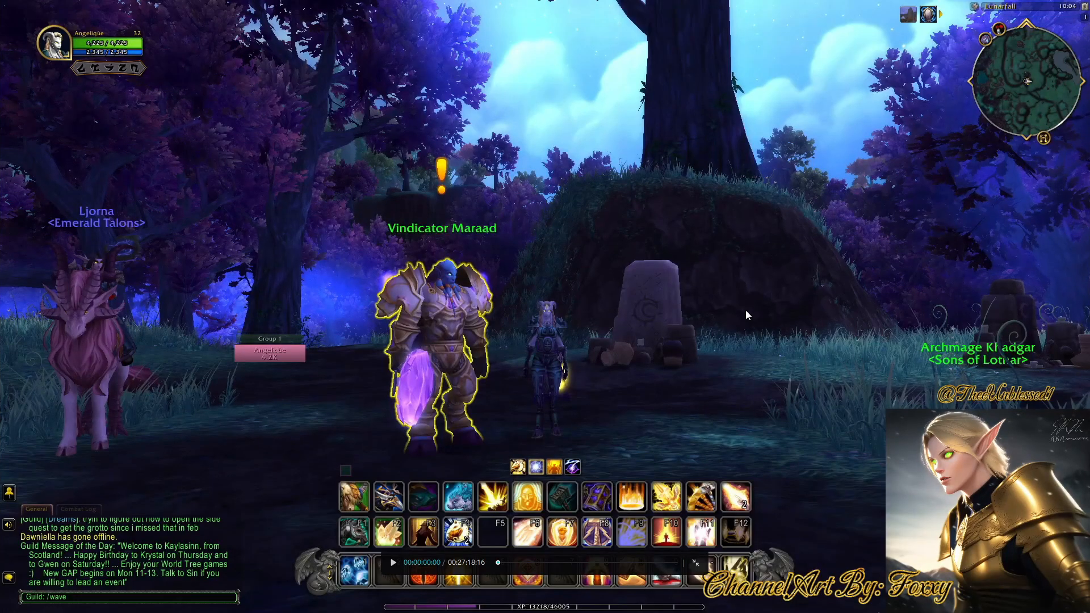
key("Escape")
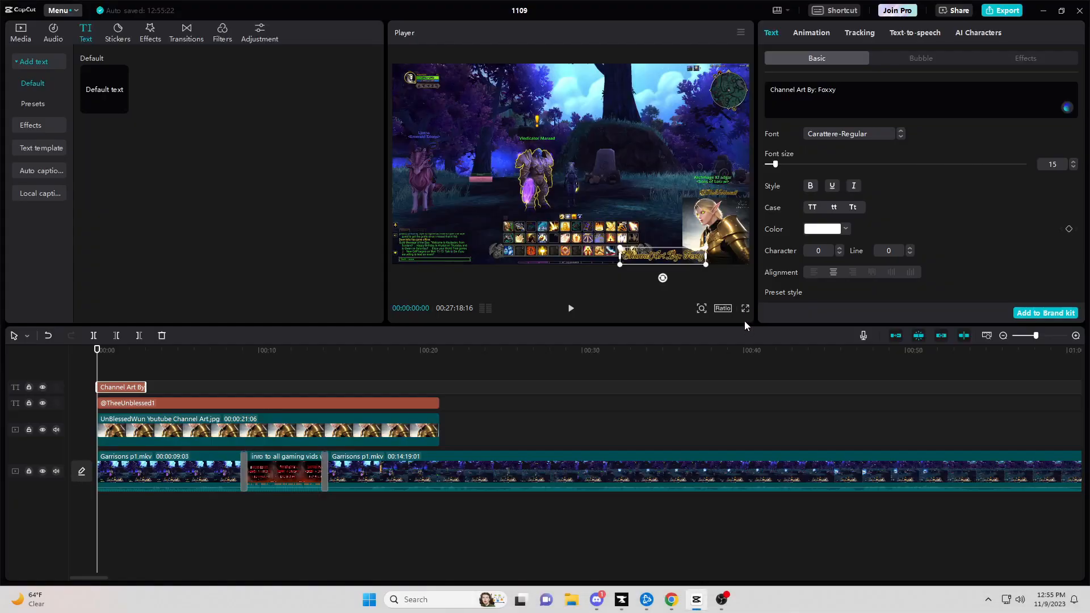
left_click_drag(146, 387, 432, 402)
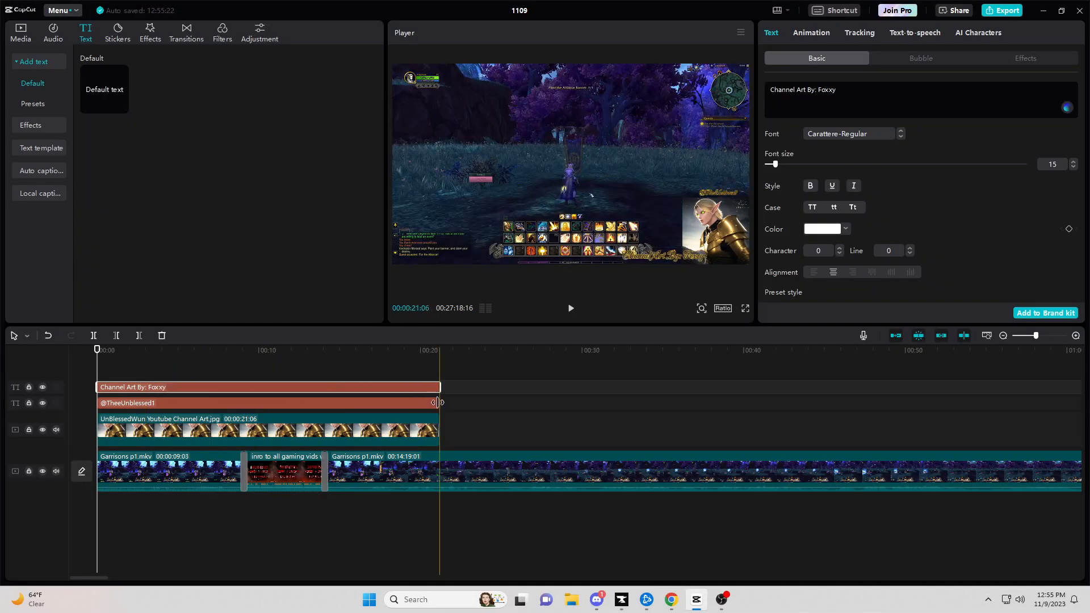
Step: Split the Garrisons p1.mkv clip at 00:14:28:00 and delete the remainder before Garrisons p2.mkv
left_click_drag(96, 582, 591, 600)
left_click(756, 394)
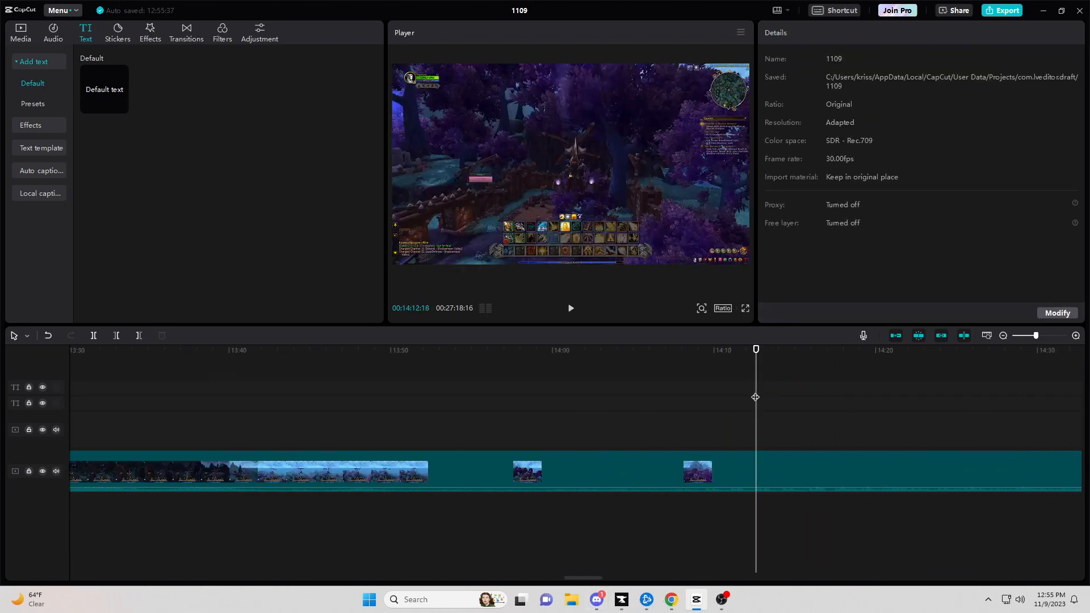
left_click_drag(756, 397, 217, 471)
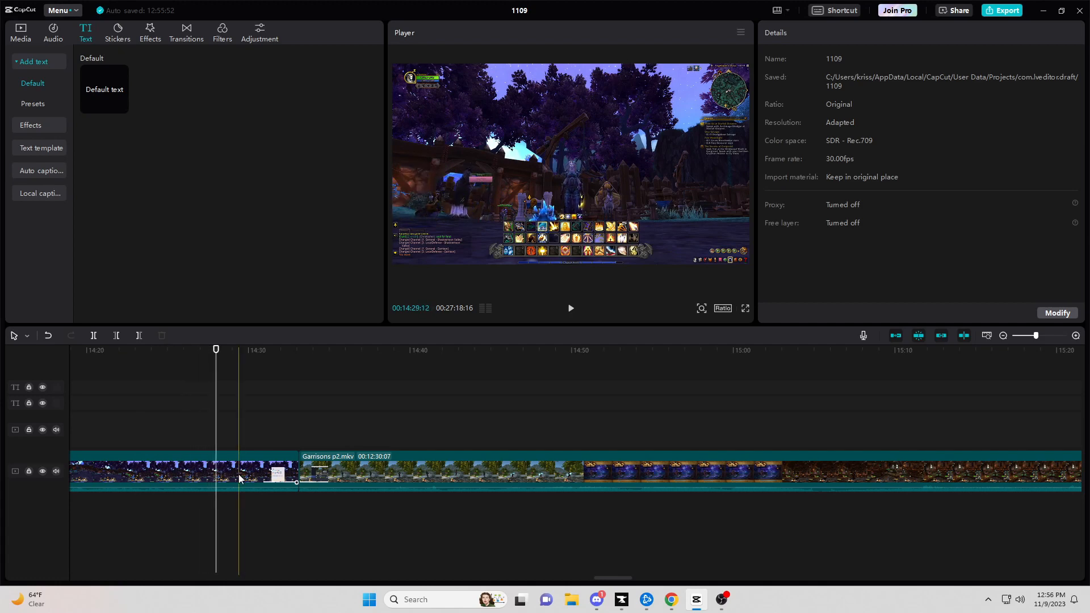
left_click(239, 478)
left_click(94, 335)
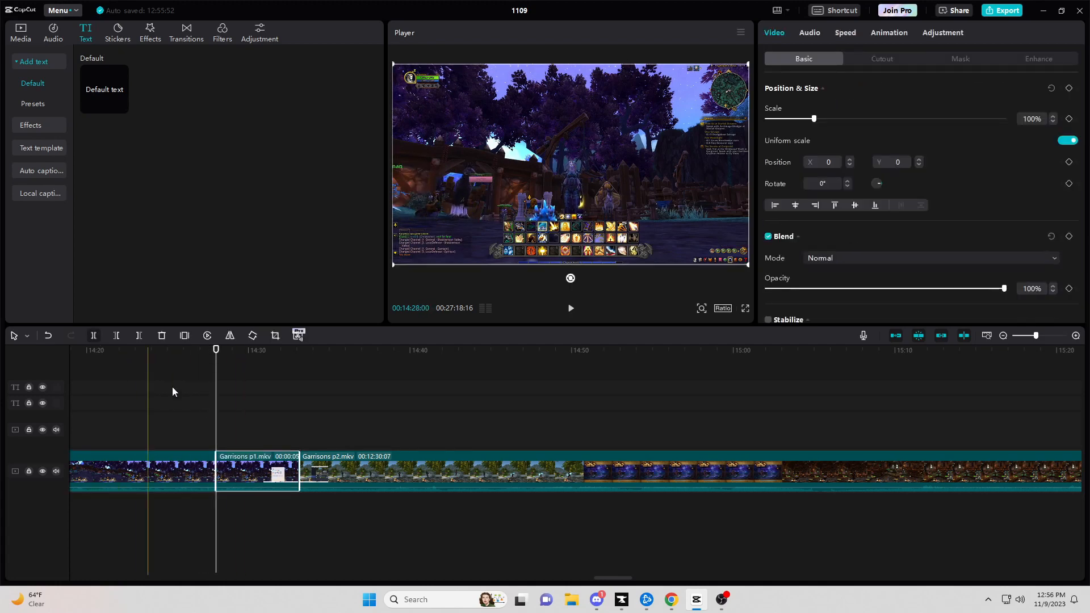
right_click(259, 471)
left_click(277, 336)
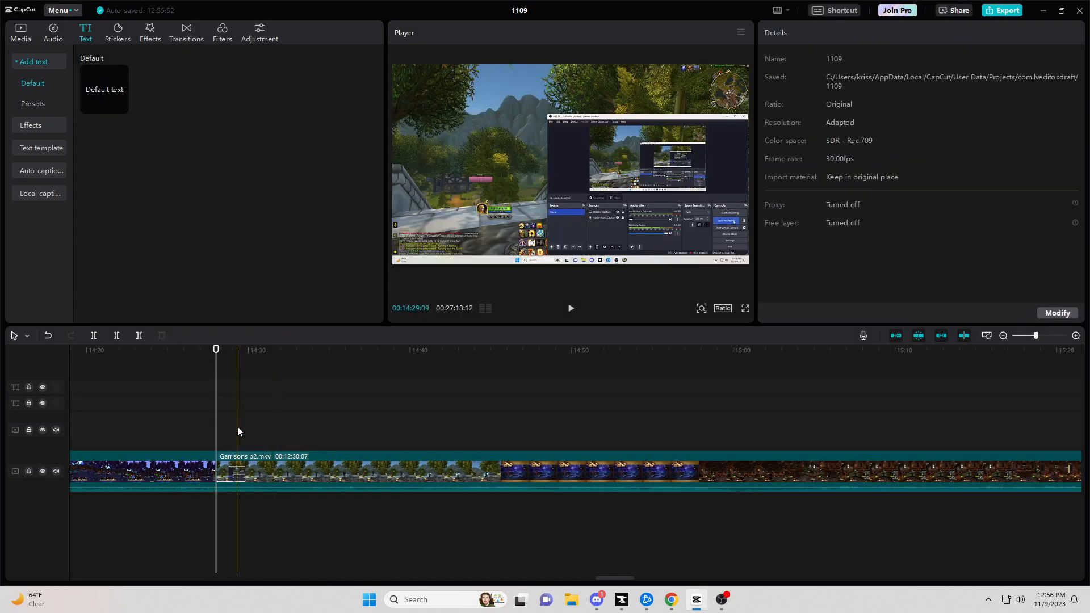
Step: Split Garrisons p2.mkv at 00:14:31:16 and delete its opening section showing the recording software window
left_click_drag(216, 433, 267, 444)
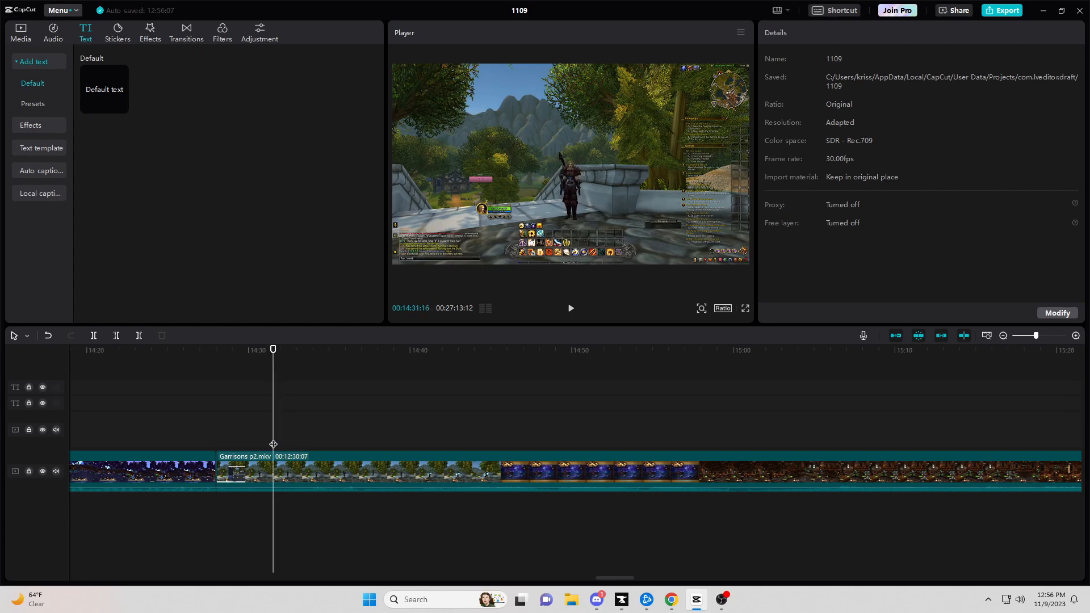
left_click(273, 468)
left_click(94, 335)
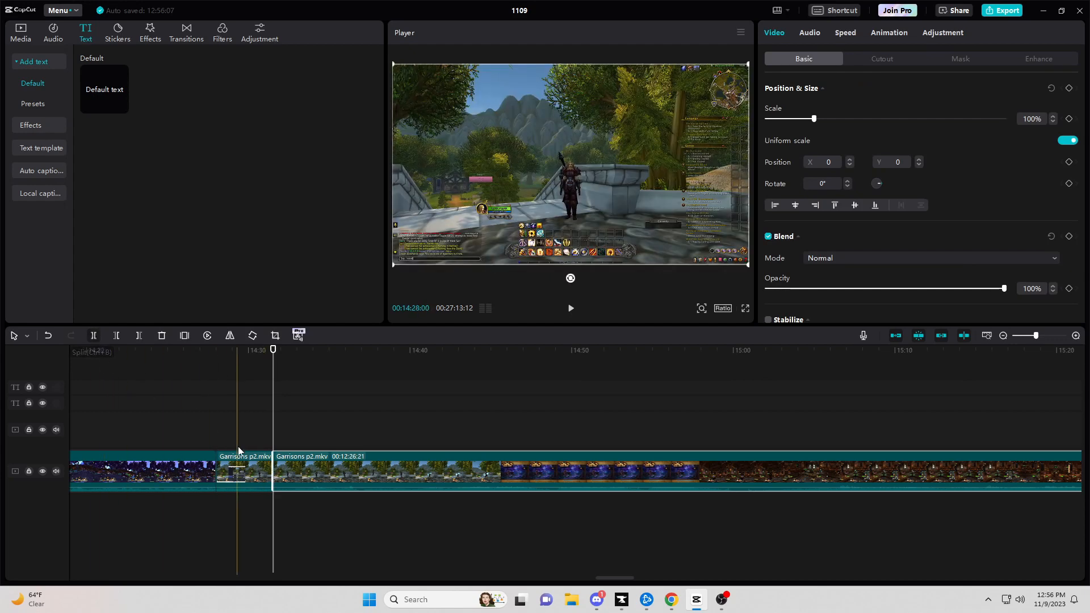
left_click(250, 469)
right_click(254, 469)
left_click(273, 329)
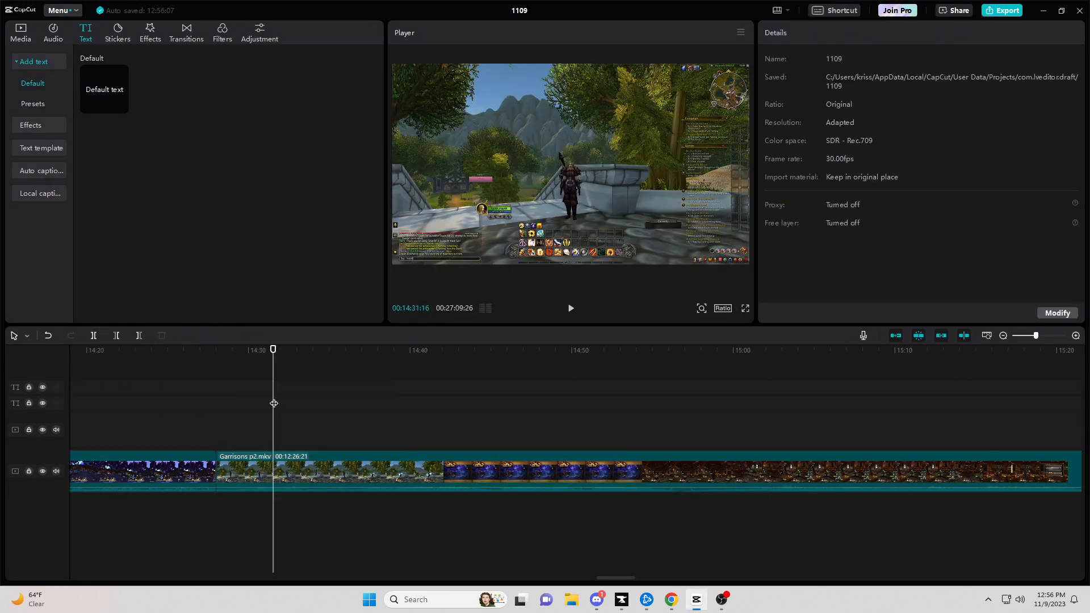
Step: Split Garrisons p2.mkv at about 00:14:41:26 and at 00:14:52:29, and delete the Warlords of Draenor loading screen between the cuts
left_click_drag(273, 420, 440, 443)
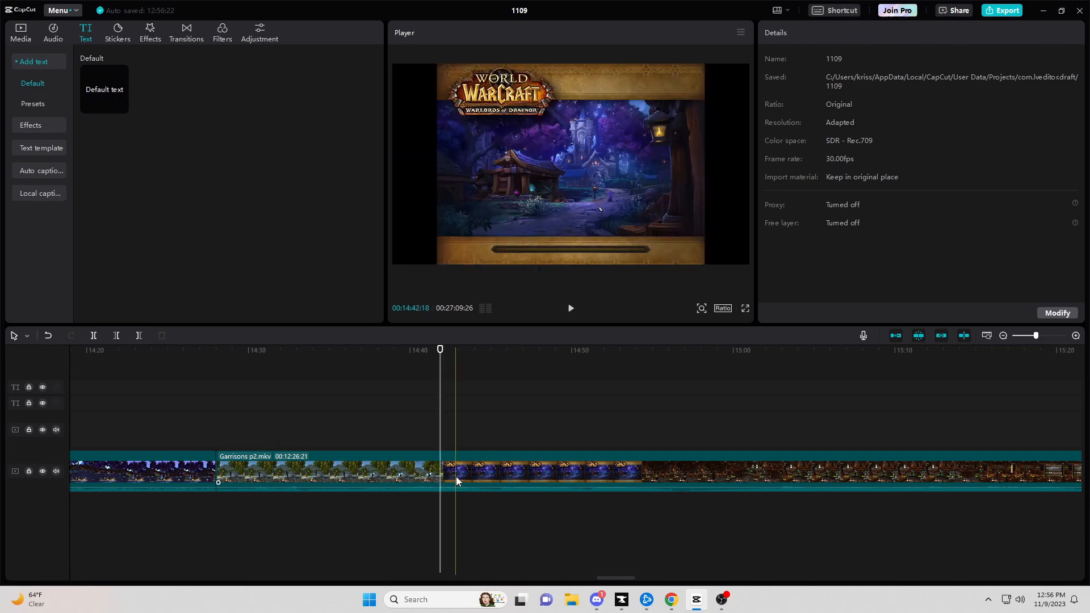
left_click(455, 476)
left_click(94, 335)
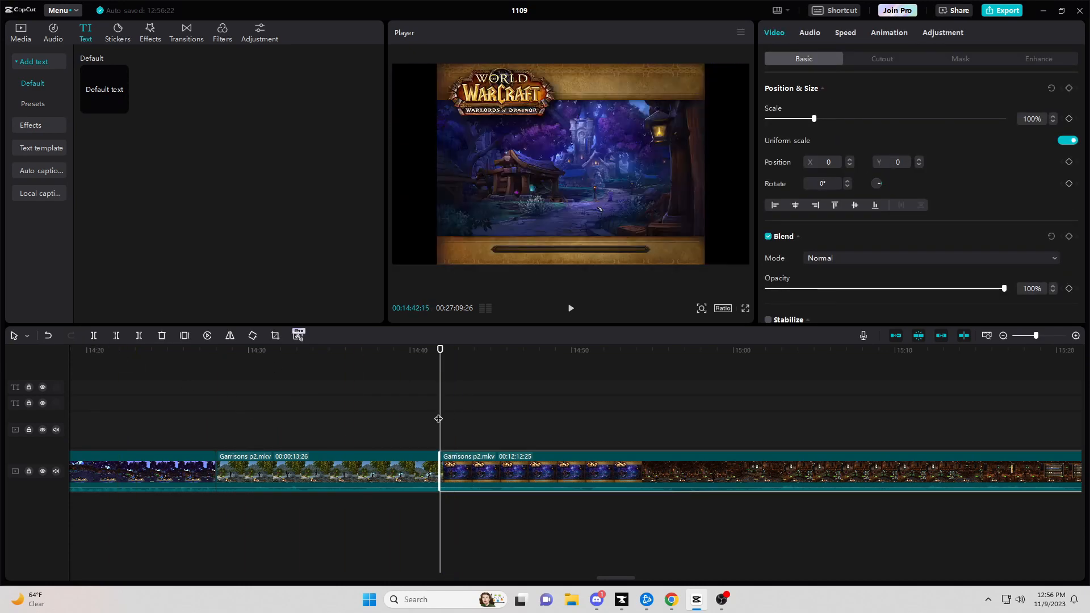
left_click_drag(441, 419, 604, 424)
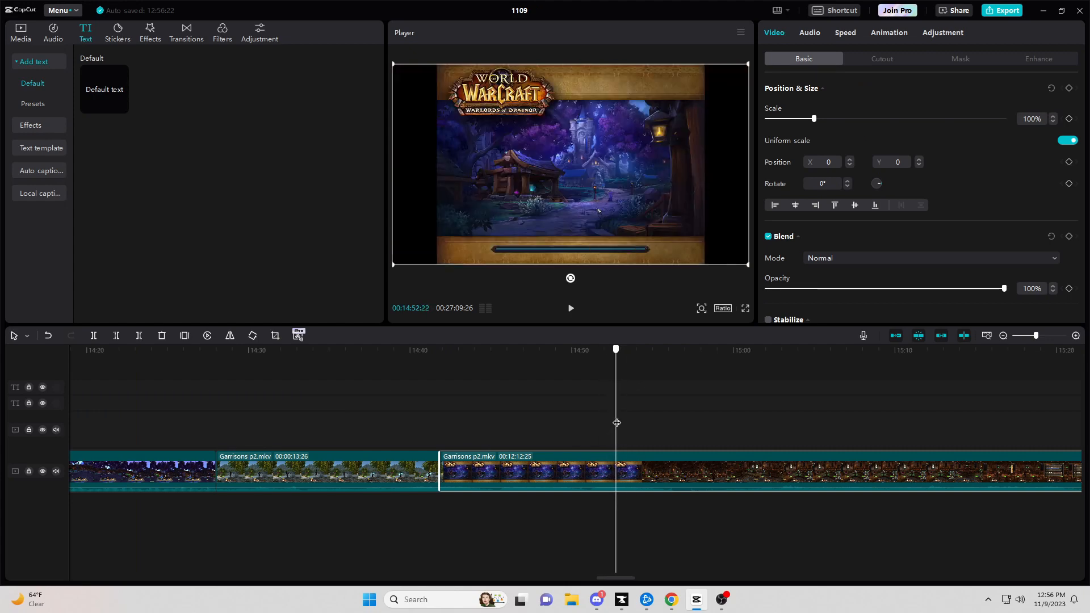
left_click_drag(616, 423, 620, 423)
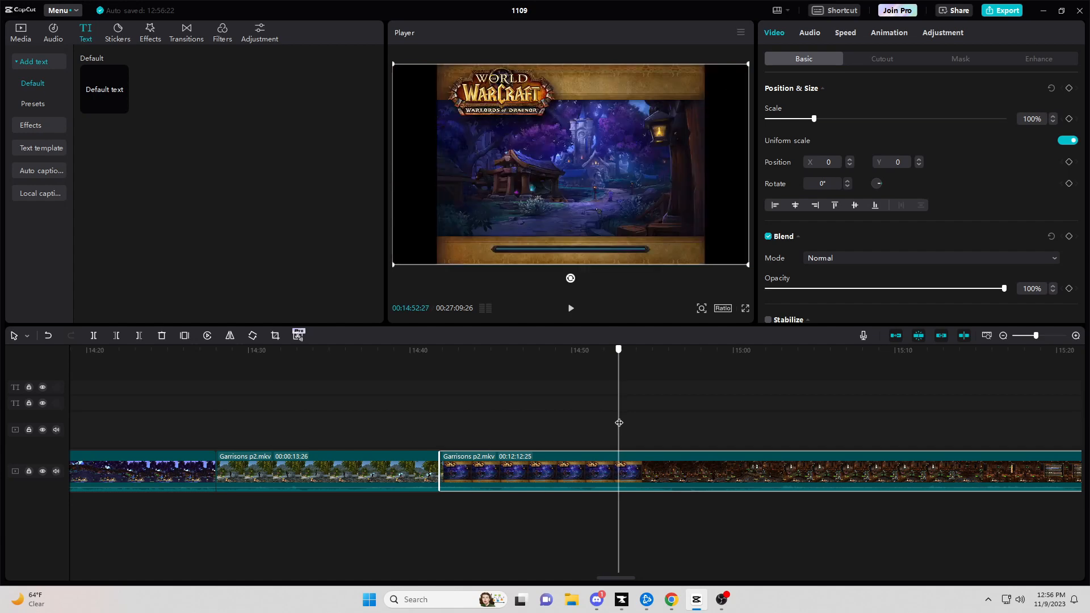
left_click_drag(619, 423, 620, 423)
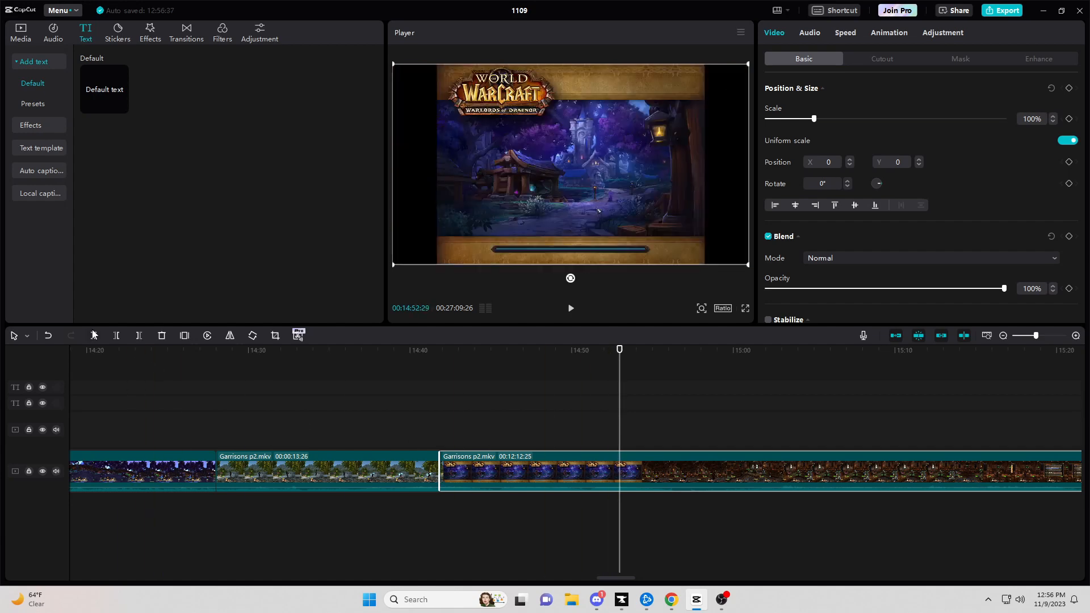
left_click(94, 335)
right_click(584, 474)
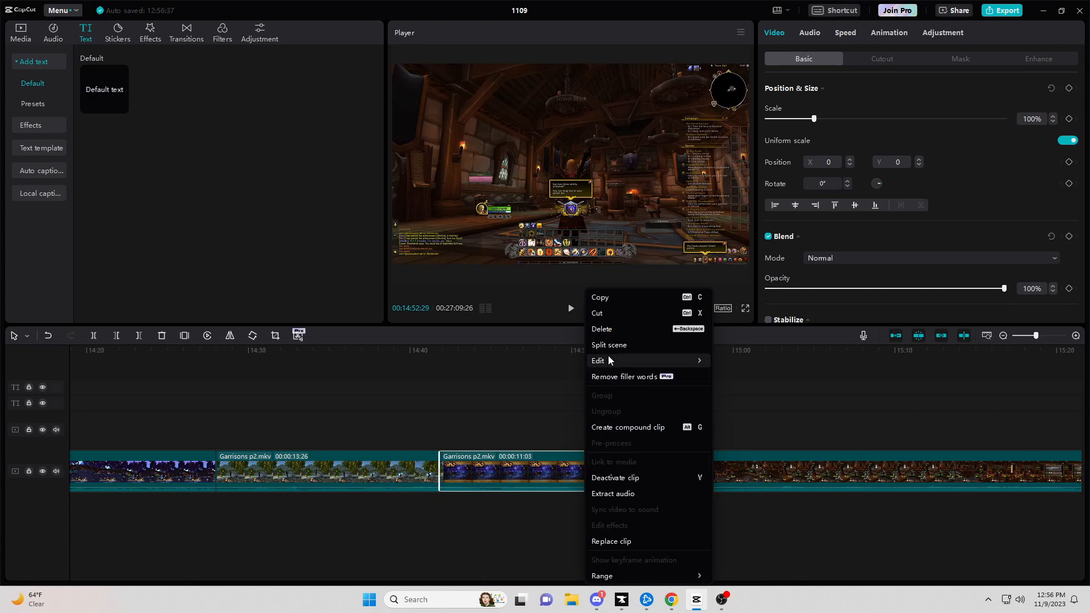
left_click(602, 329)
Step: Split Garrisons p2.mkv at 00:22:40:10, in the purple-tree town scene before the footage changes location
left_click_drag(623, 420, 188, 465)
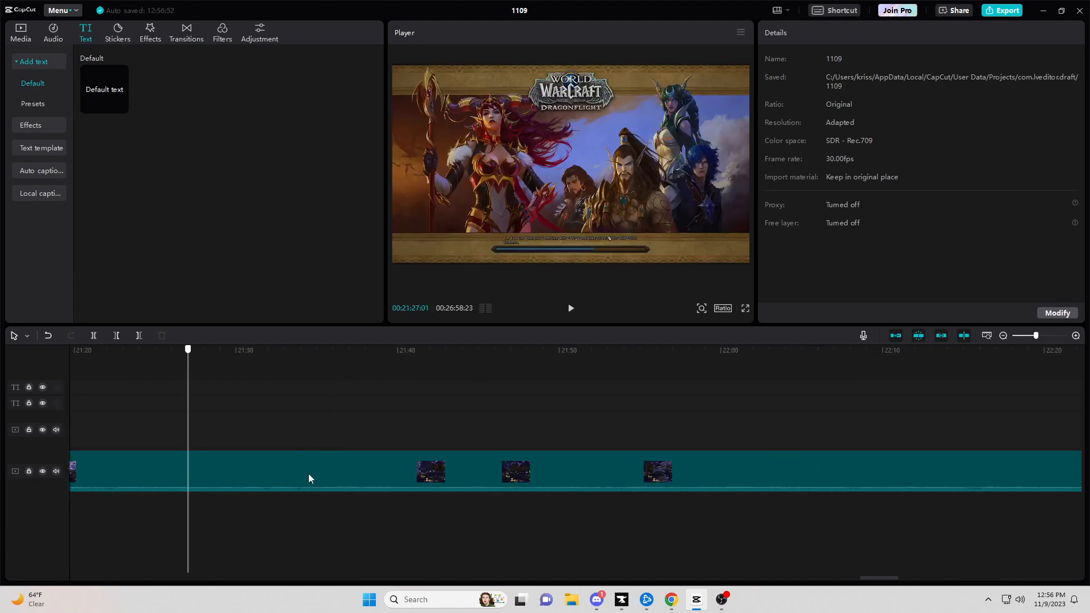
left_click_drag(308, 473, 654, 455)
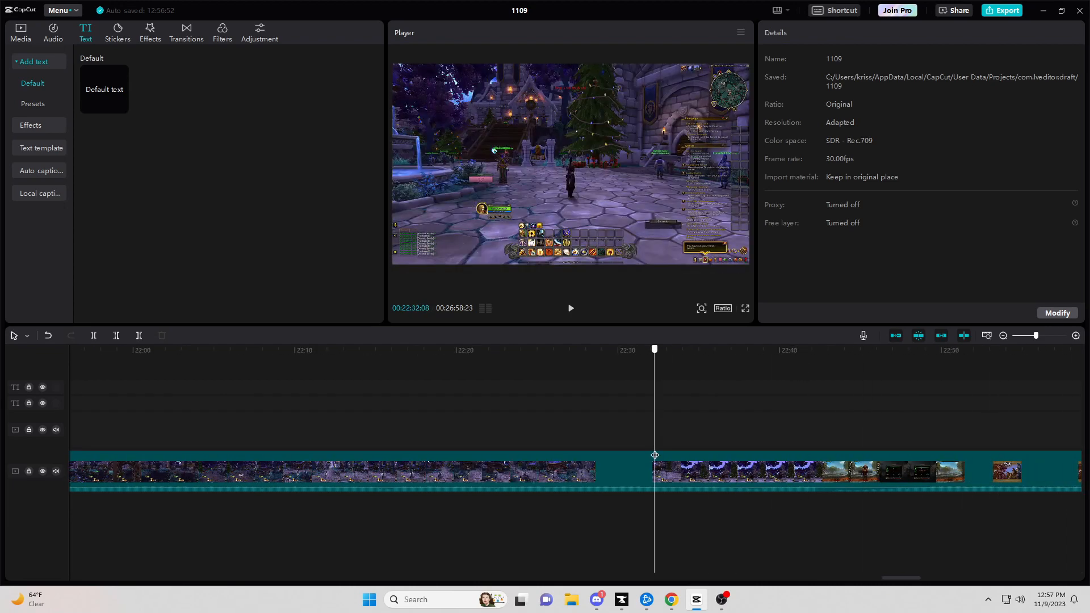
left_click(860, 454)
left_click_drag(861, 454, 785, 476)
left_click(785, 477)
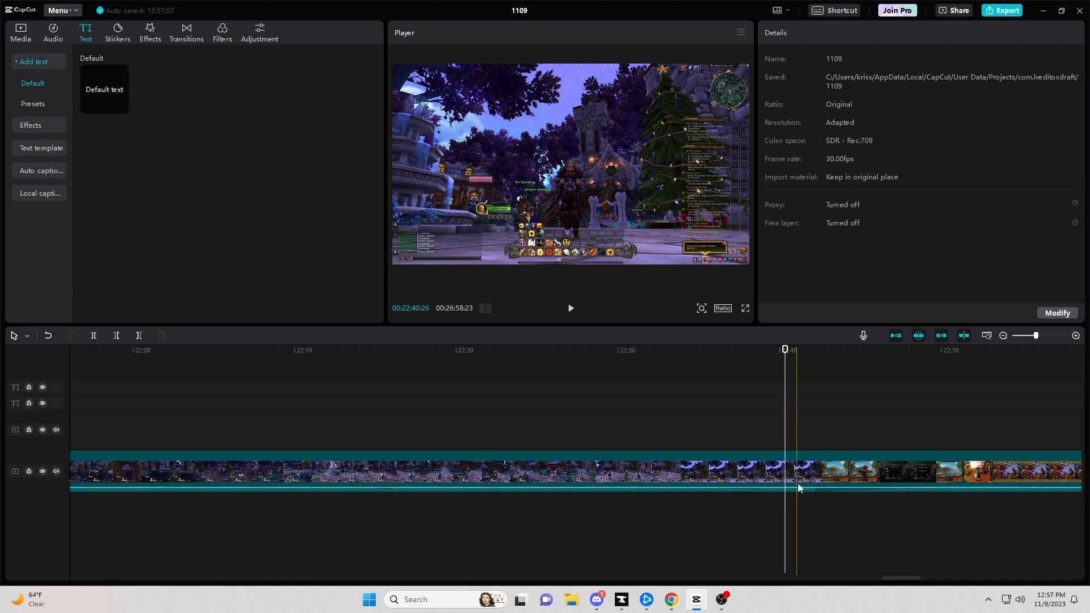
left_click(94, 335)
right_click(869, 462)
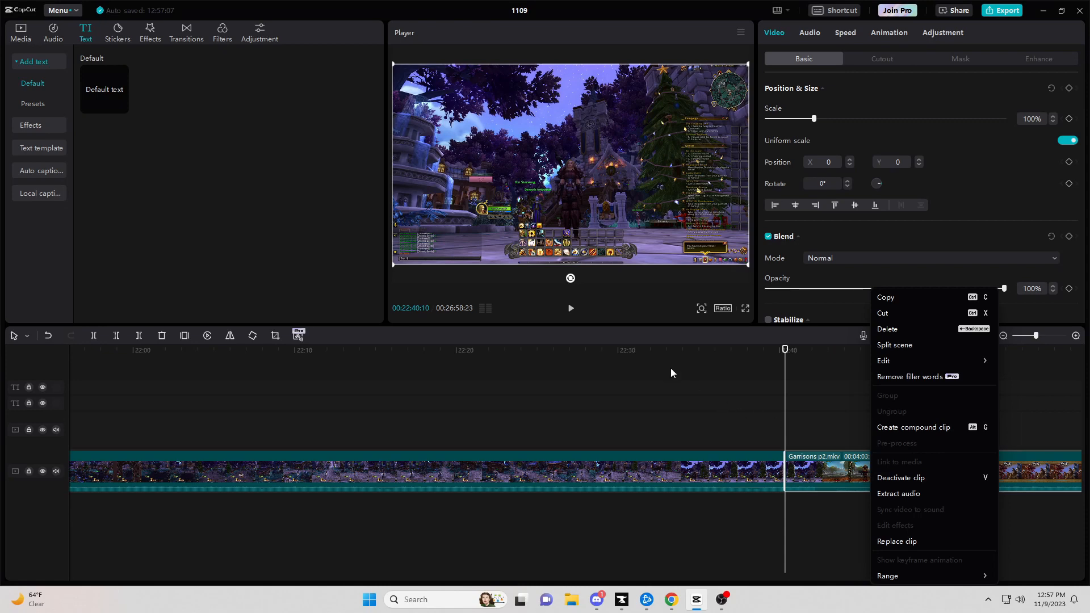
left_click(789, 409)
Step: Split Garrisons p2.mkv at 00:23:38:14 and delete the section from the 00:22:40:10 cut up to that point
scroll(799, 408, "right", 10)
left_click(883, 453)
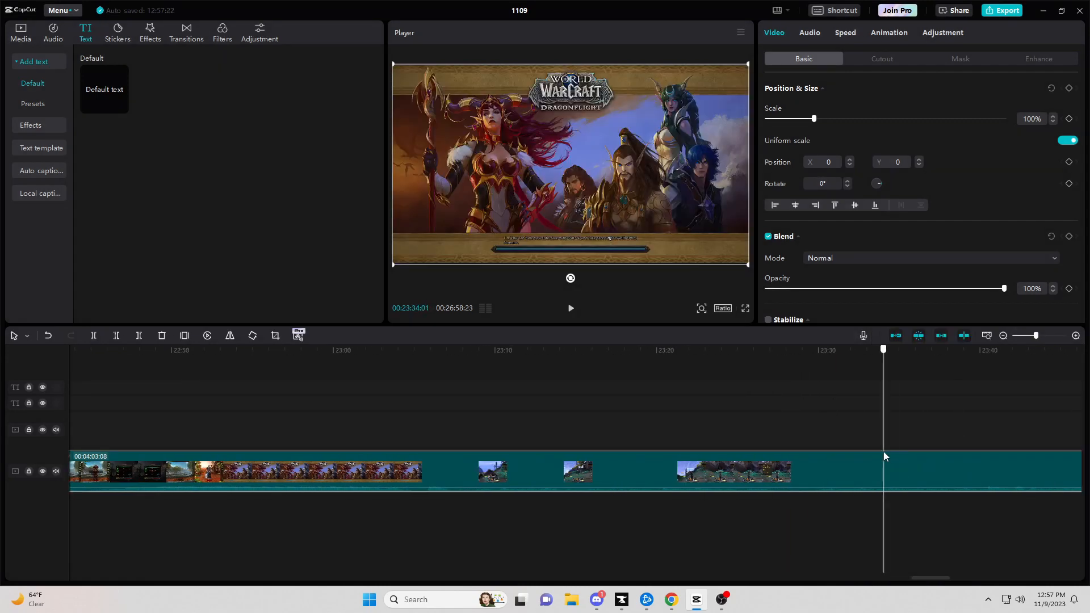
left_click_drag(883, 453, 836, 452)
scroll(836, 456, "right", 7)
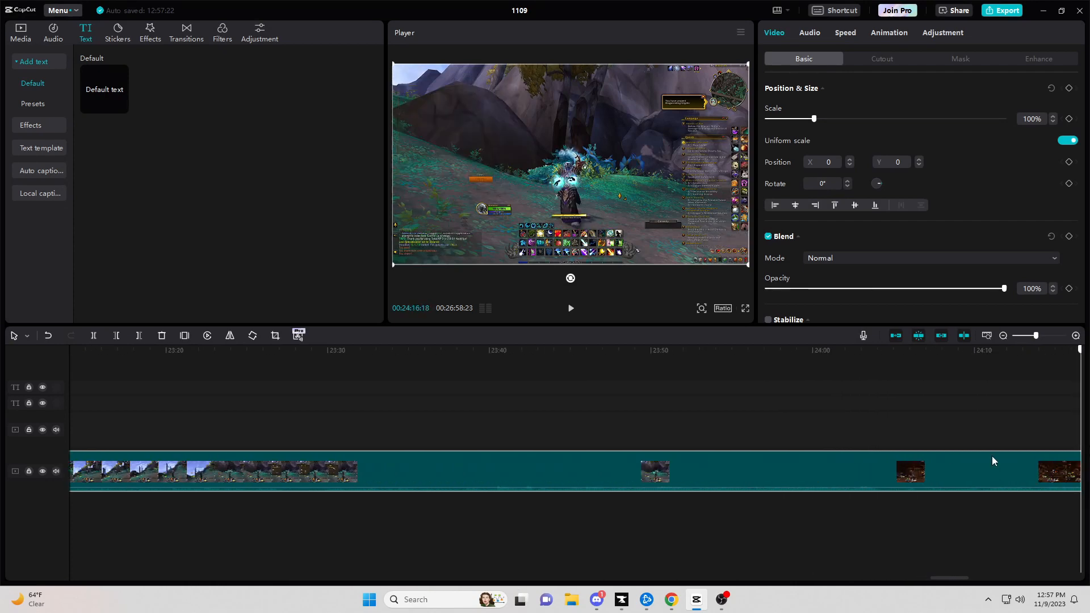
left_click(603, 448)
left_click(458, 439)
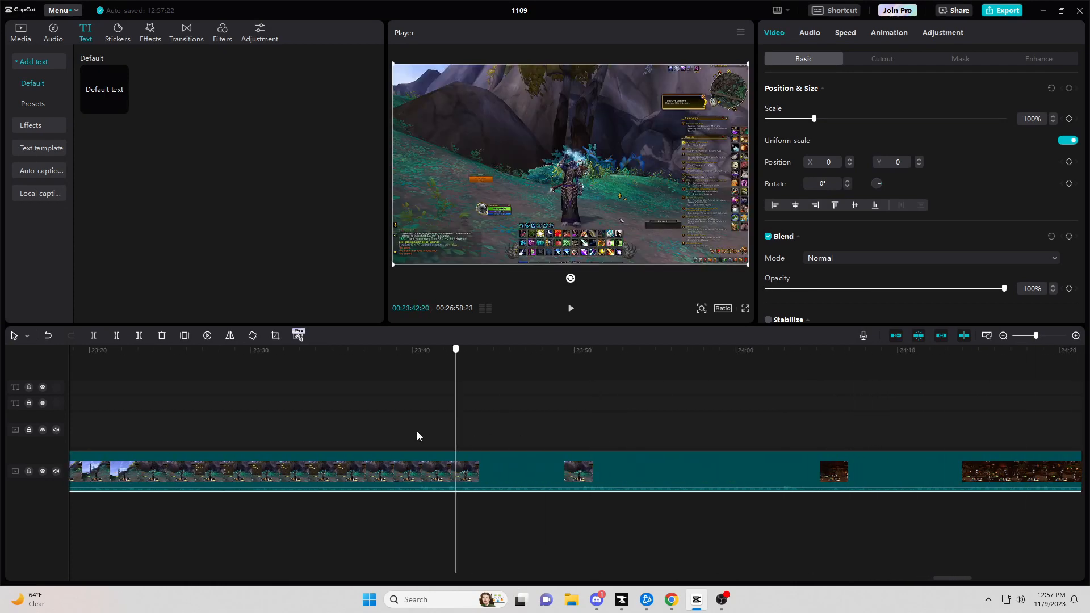
left_click(294, 430)
scroll(294, 430, "left", 5)
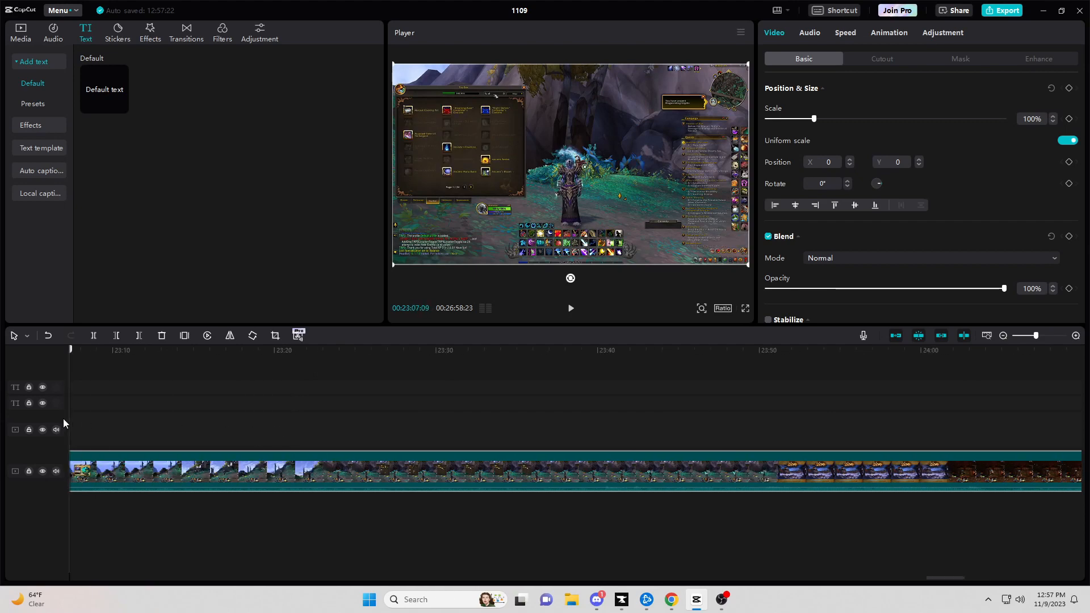
left_click(294, 430)
left_click(551, 438)
left_click(688, 443)
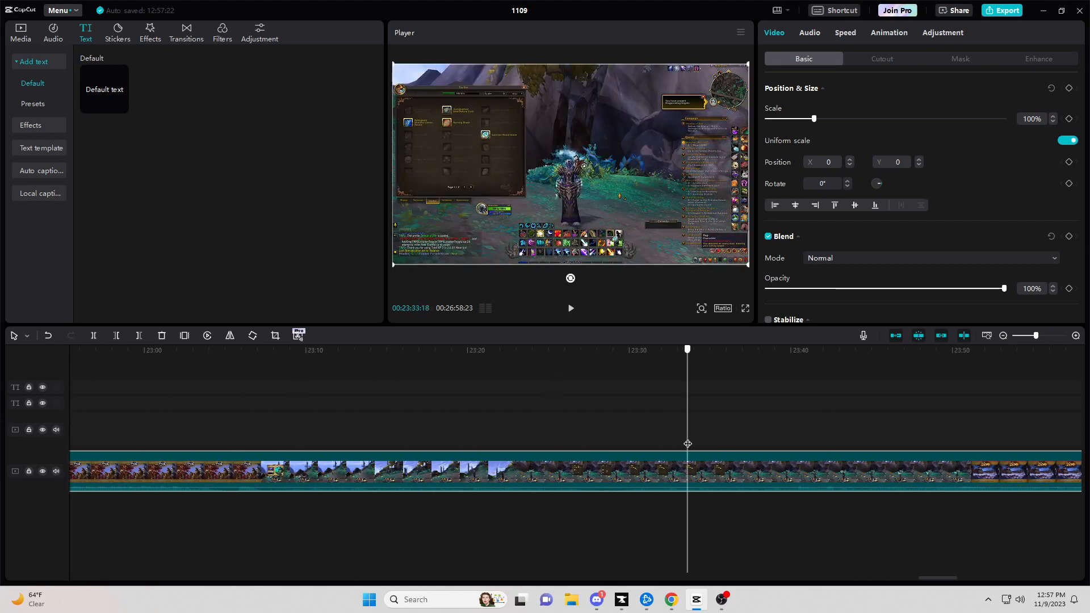
left_click_drag(692, 444, 753, 455)
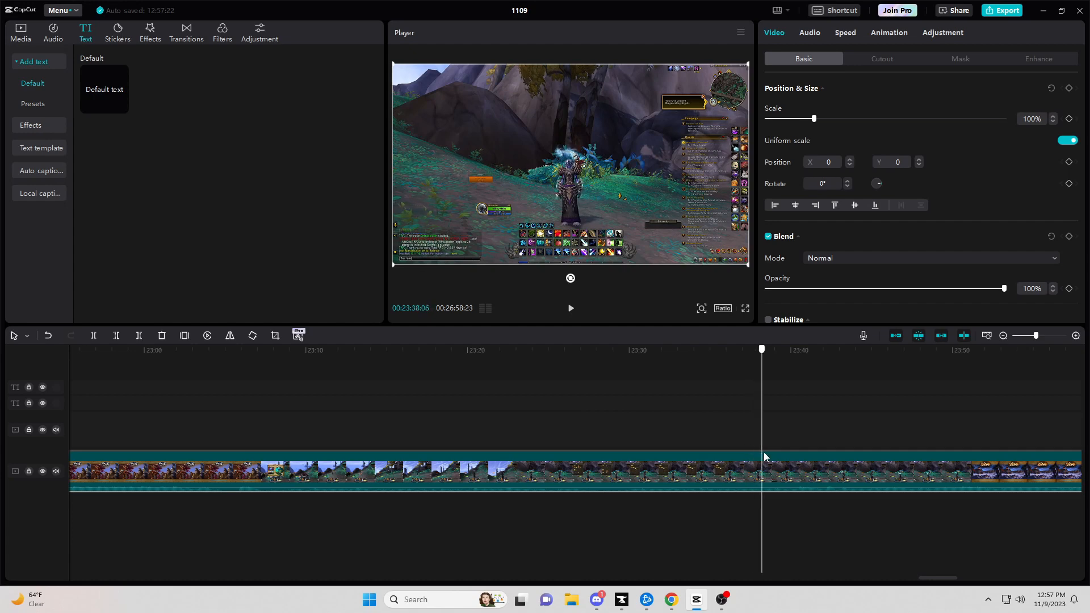
mouse_move(764, 452)
left_mouse_down()
mouse_move(774, 454)
mouse_move(767, 461)
left_mouse_up()
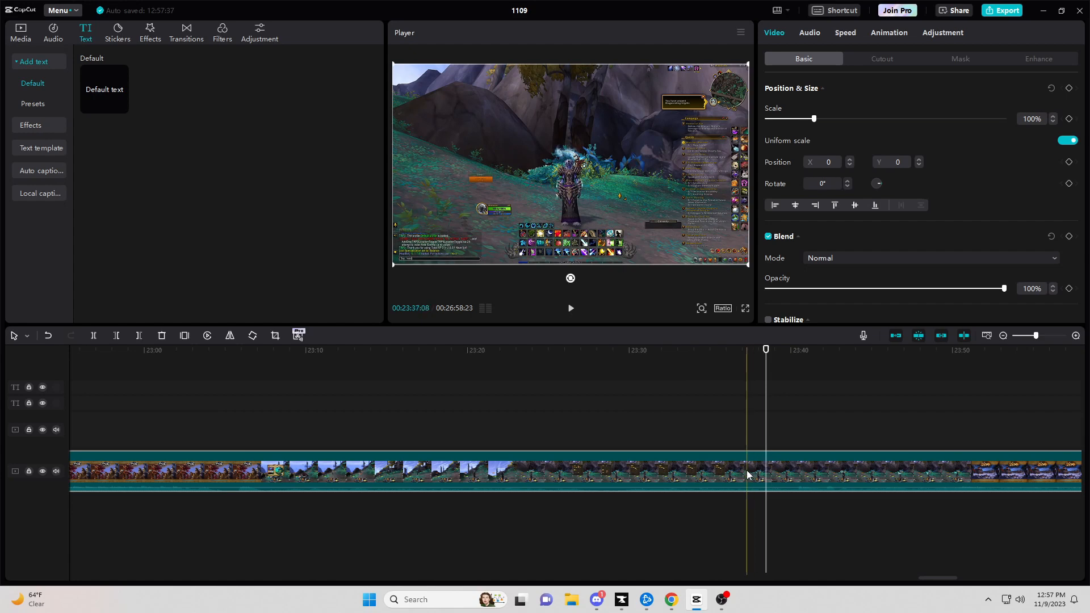
left_click(93, 335)
right_click(693, 466)
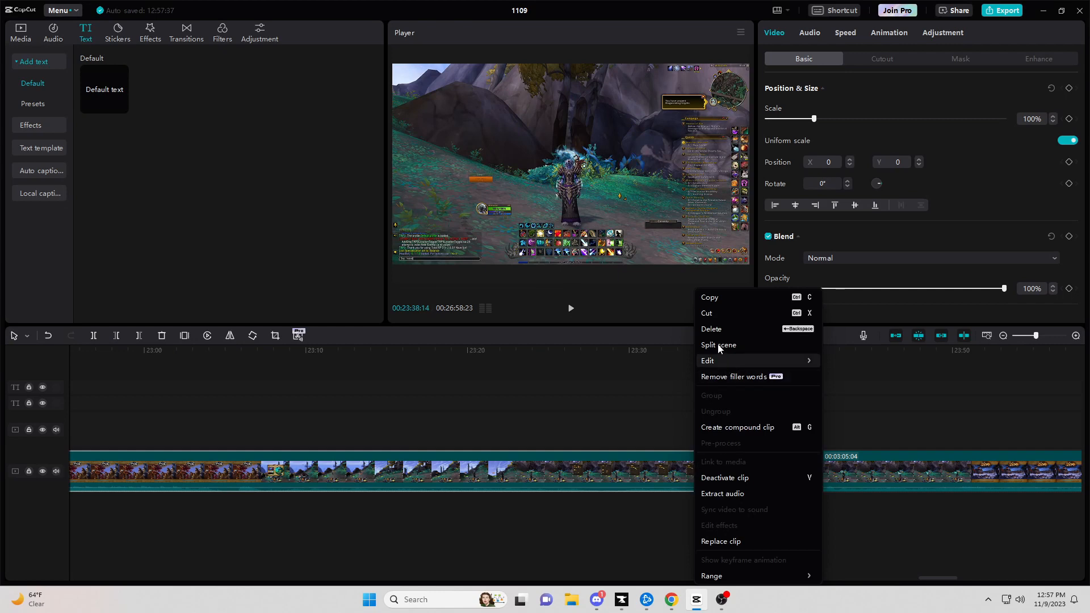
left_click(712, 330)
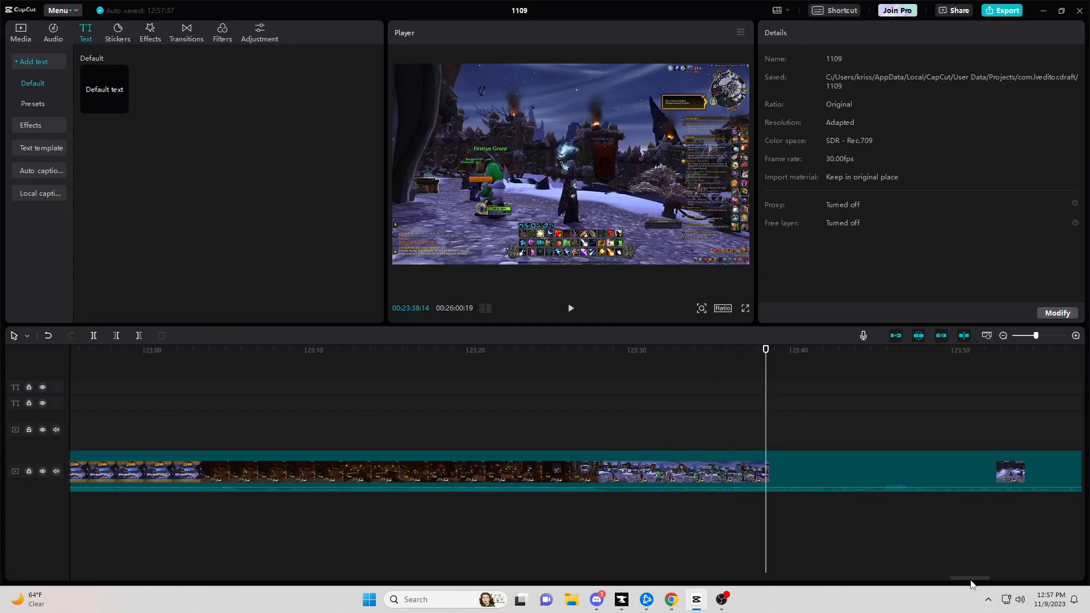
Step: Add the Mix transition at the Garrisons p2.mkv cut near 00:22:40, between the purple-tree town and the green hillside scenes
left_click_drag(969, 578, 931, 589)
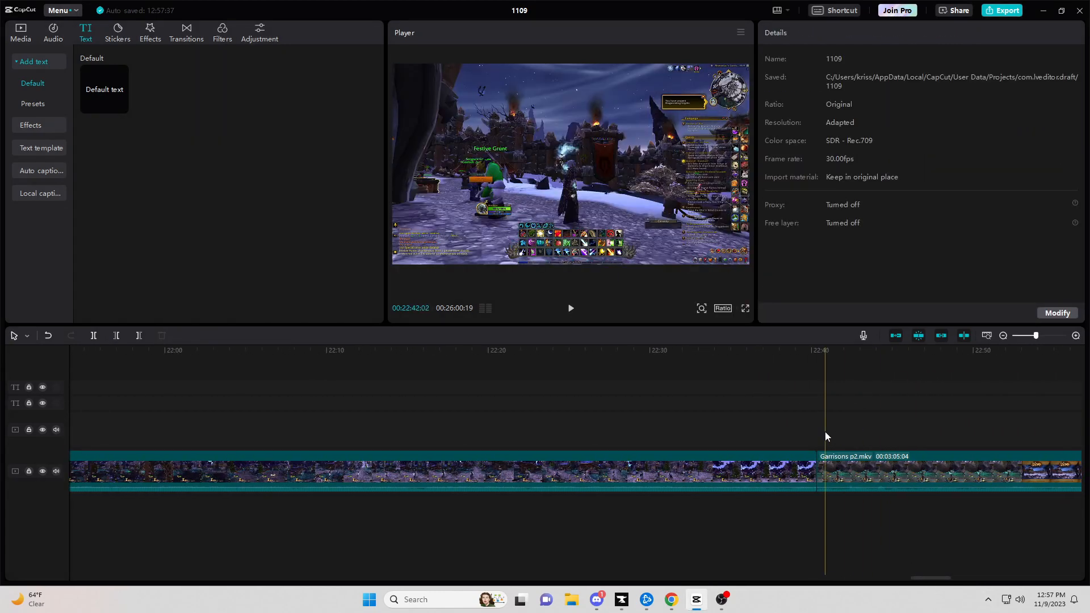
left_click(806, 437)
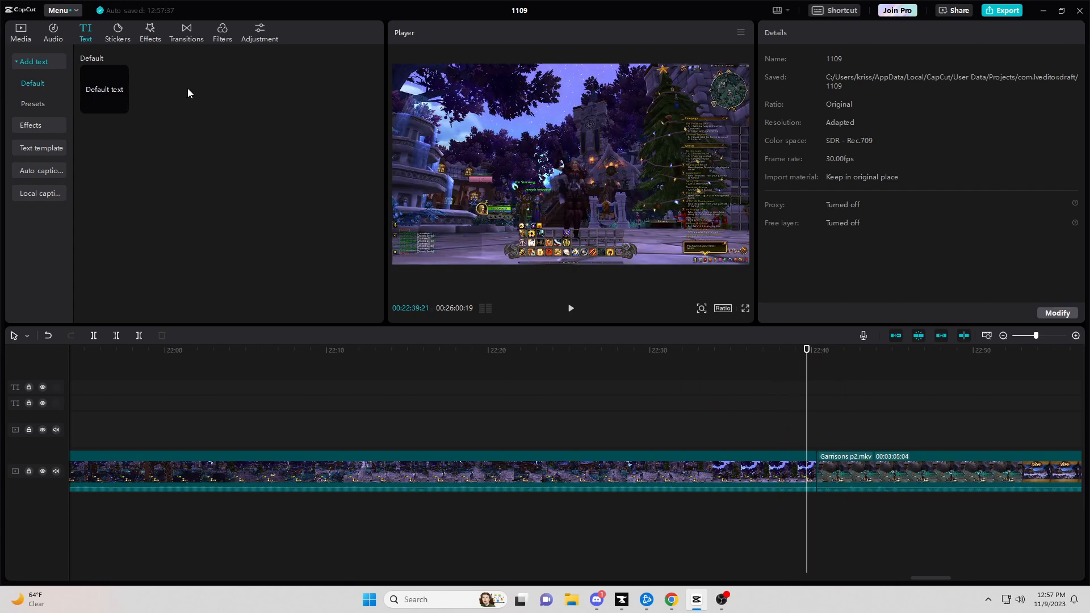
left_click(187, 33)
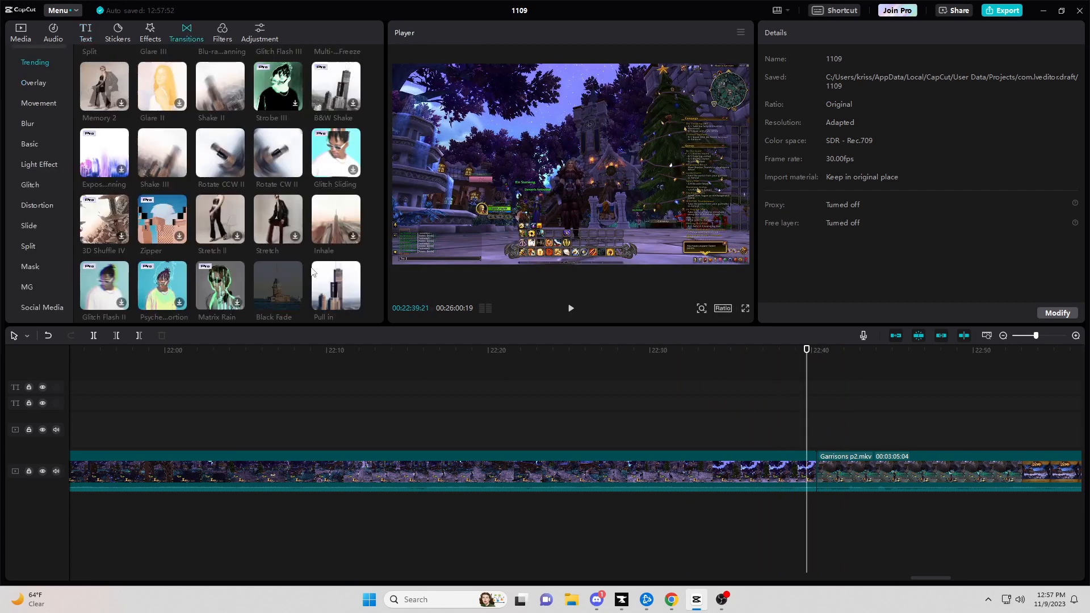
scroll(313, 255, "up", 2)
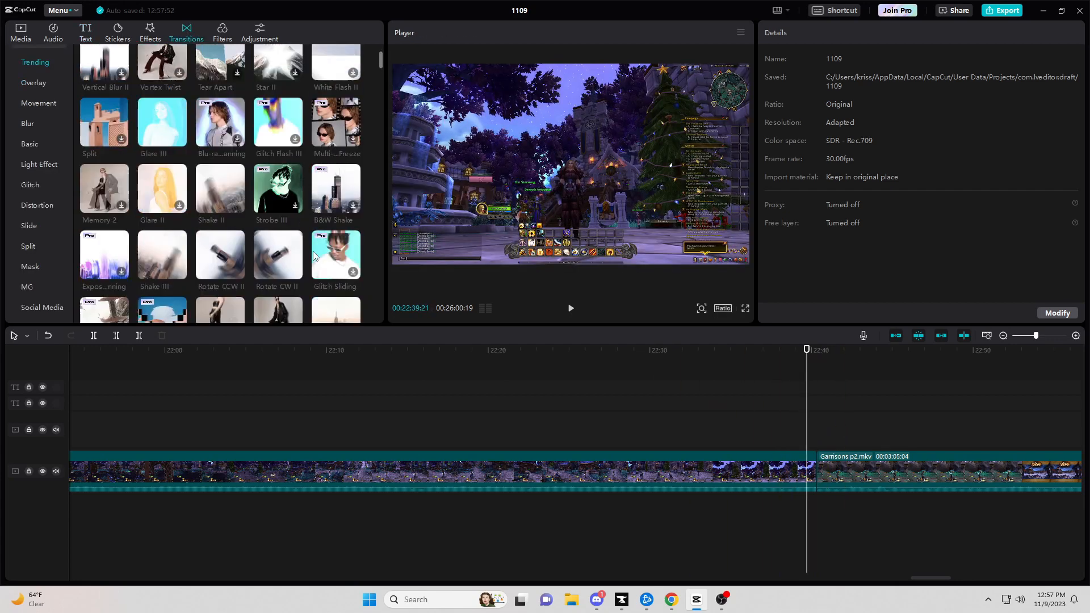
scroll(313, 256, "down", 2)
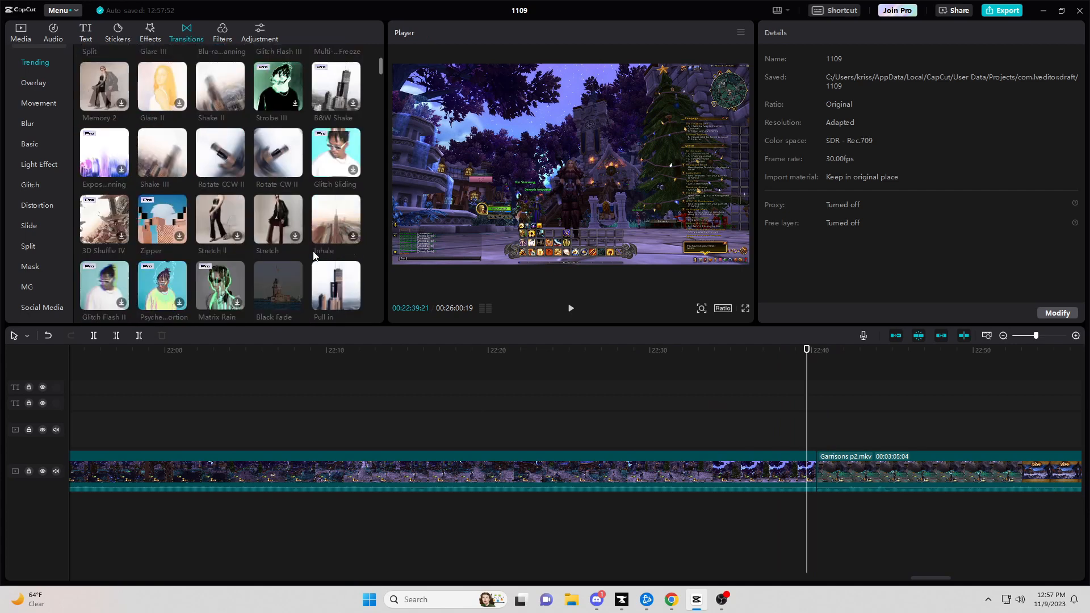
scroll(327, 252, "down", 2)
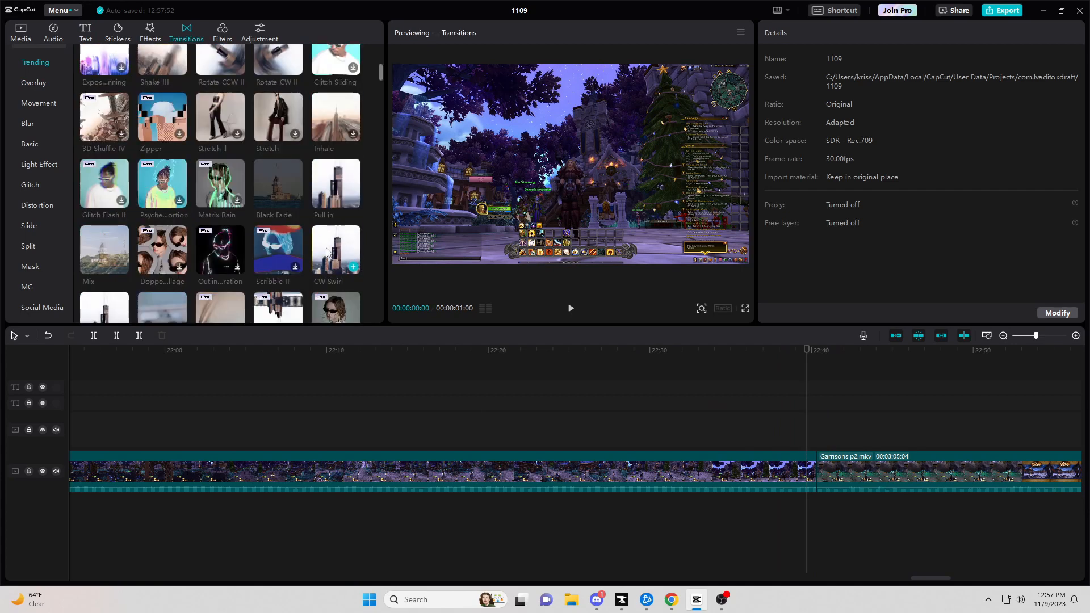
left_click(122, 267)
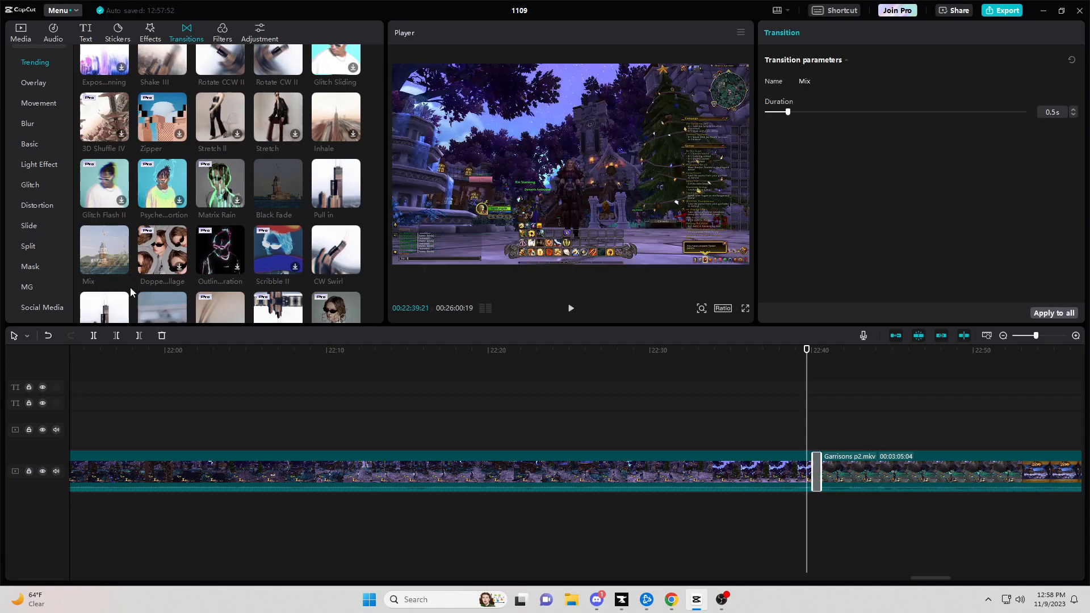
Step: Split Garrisons p2.mkv at about 00:22:52 and at 00:23:03:16, and delete the Warlords of Draenor loading screen between the cuts
scroll(806, 418, "right", 5)
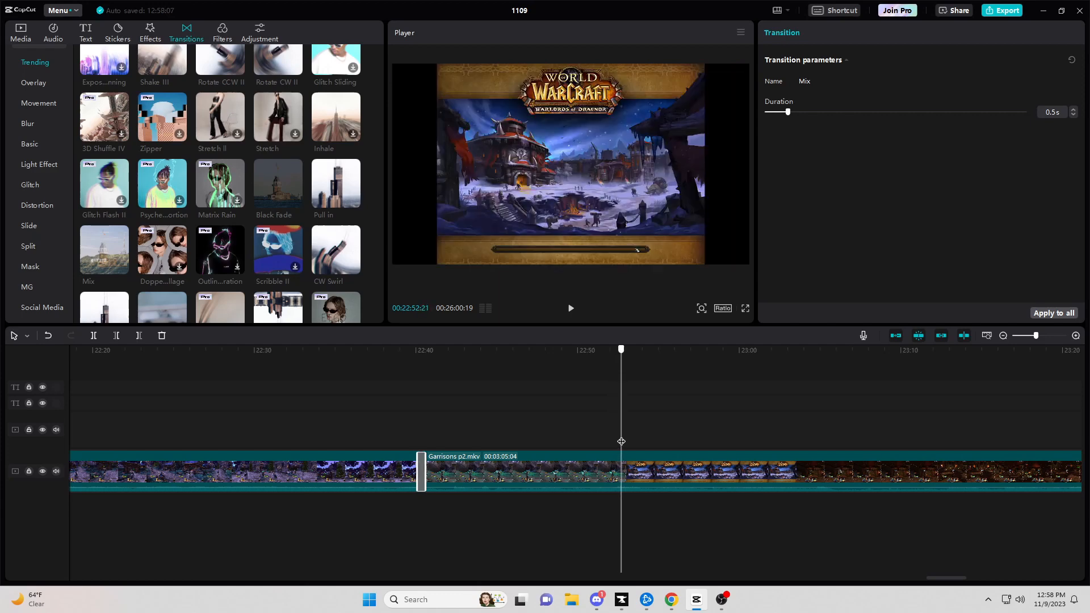
left_click(641, 472)
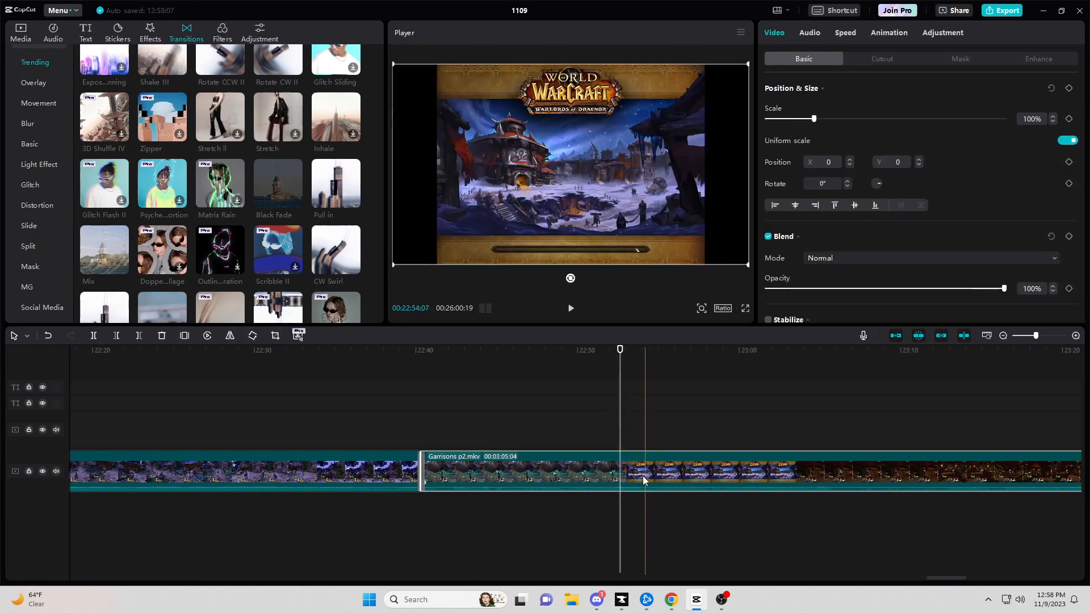
left_click(94, 336)
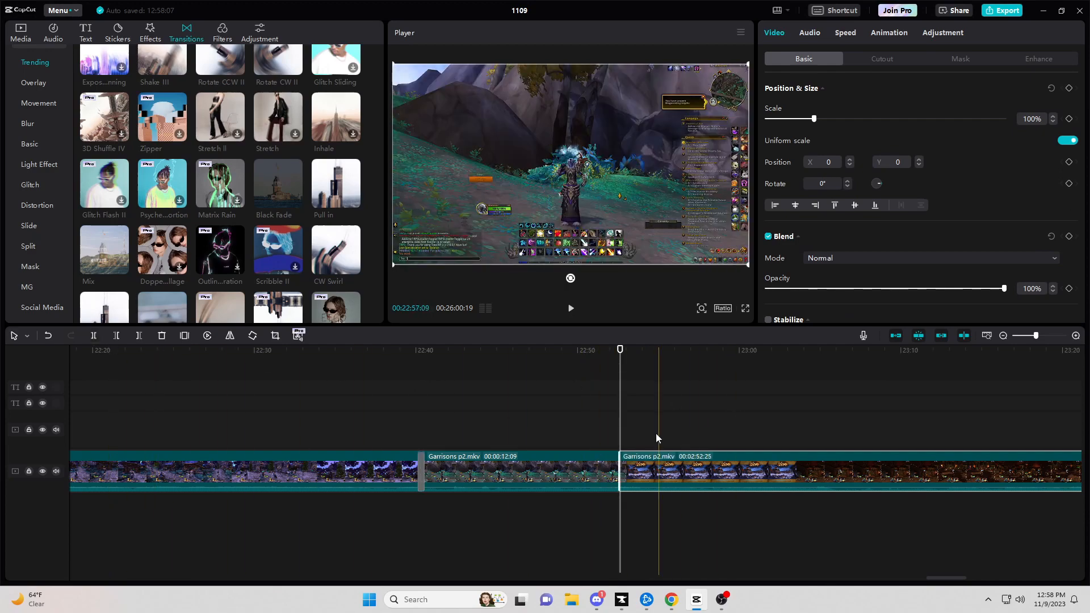
left_click(698, 440)
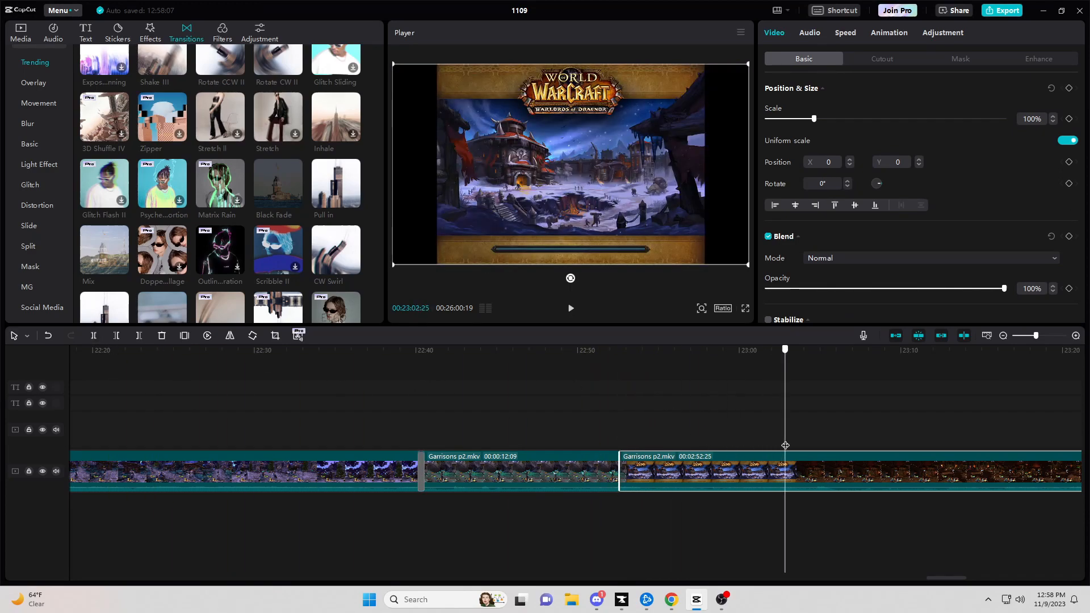
left_click_drag(785, 446, 795, 452)
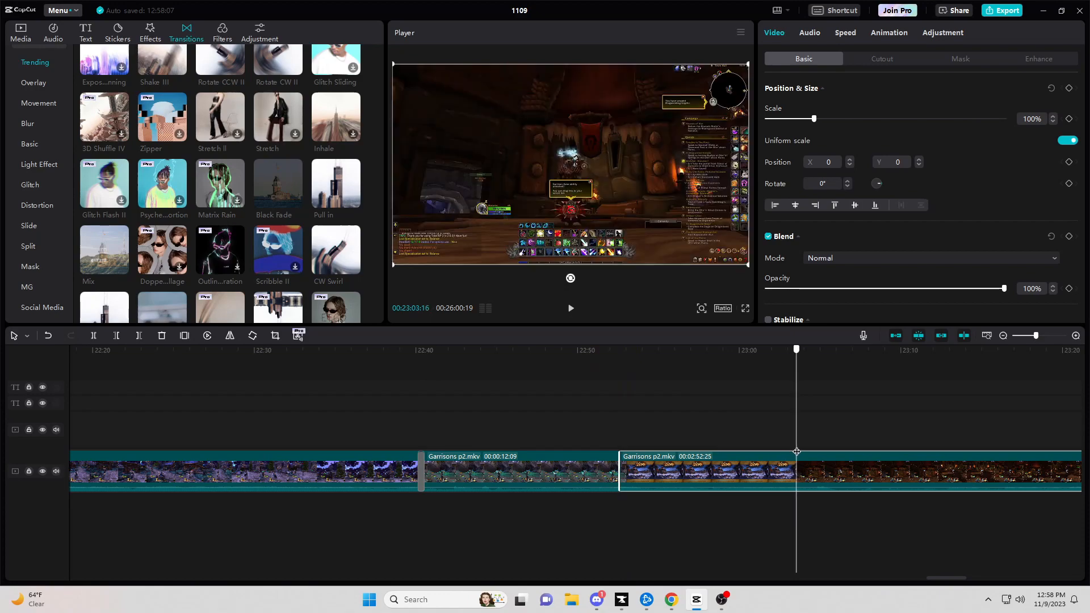
left_click(94, 336)
right_click(698, 471)
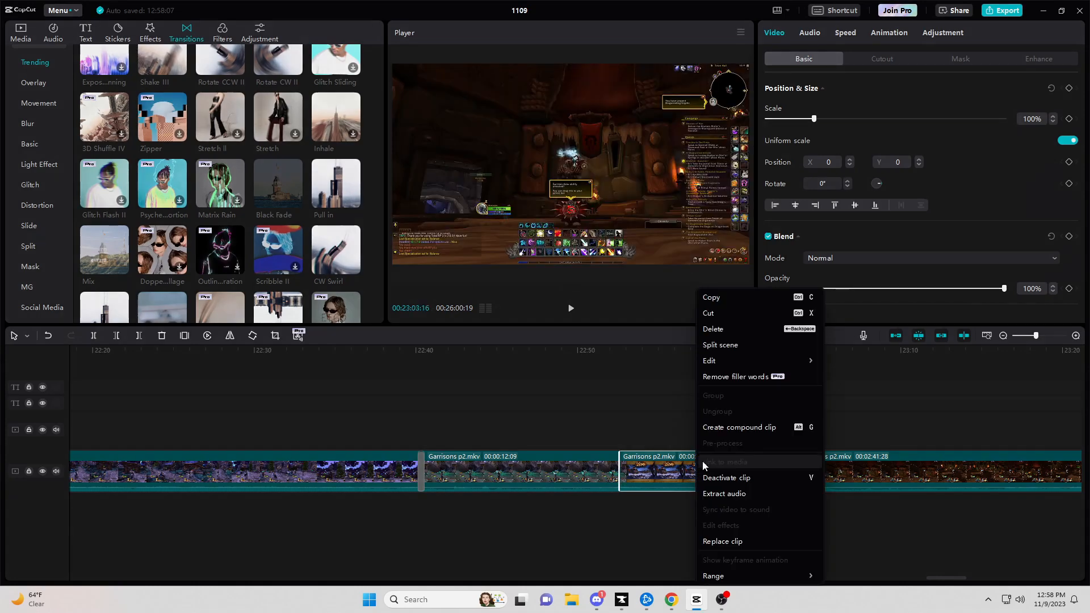
left_click(713, 329)
Step: Split Garrisons p2.mkv at 00:25:28:26 and delete the remainder before OUTRO TO ALL GAME VIDS.mp4
left_click_drag(795, 350, 741, 349)
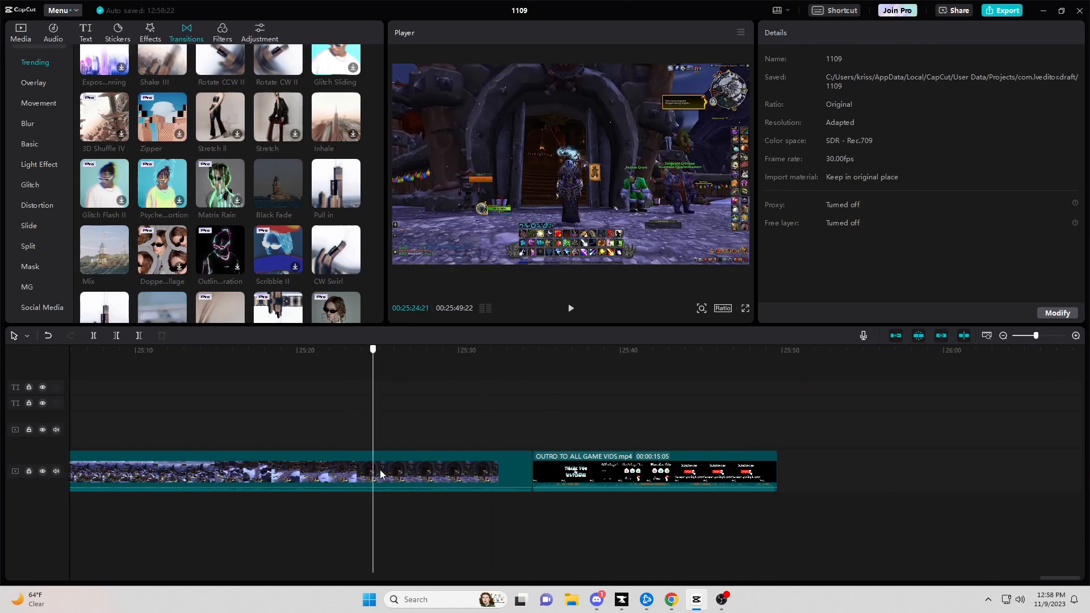
left_click(442, 480)
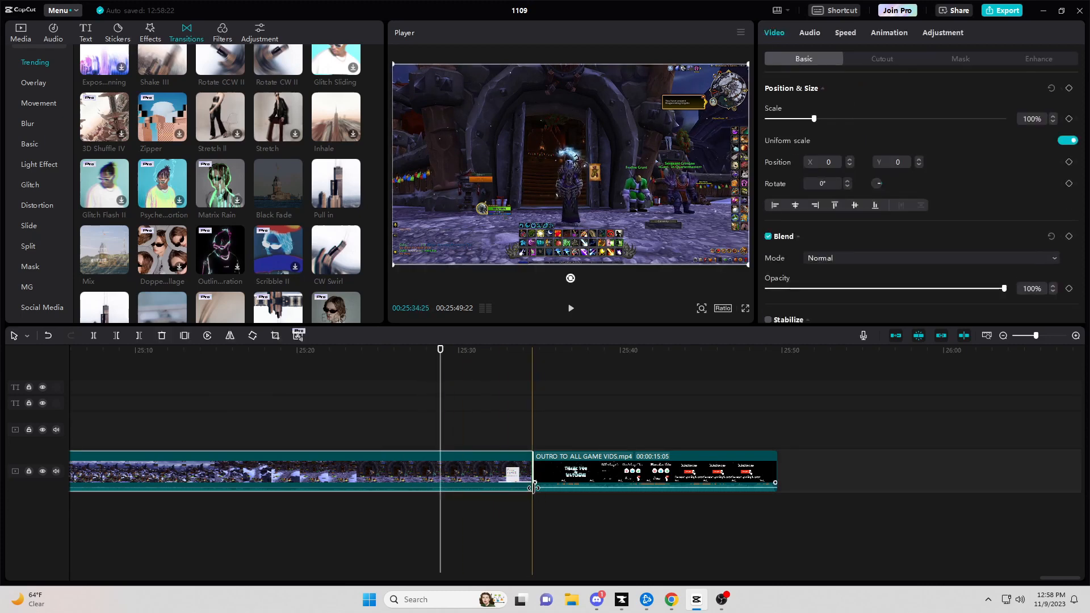
left_click(93, 335)
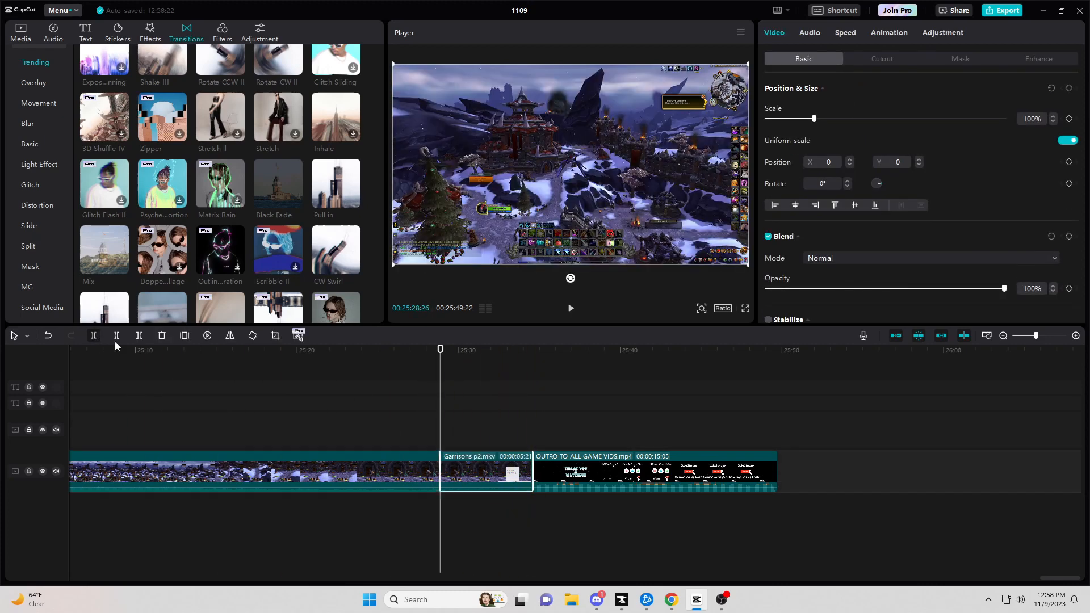
right_click(498, 472)
left_click(515, 329)
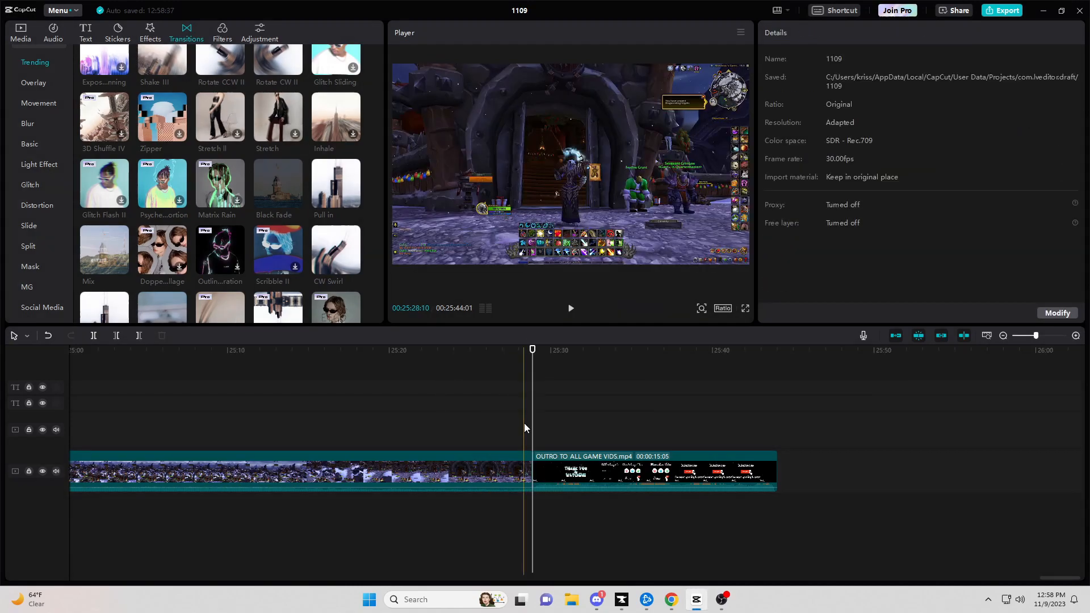
Step: Extend the channel art credit text from the start of the timeline to about 00:13:53
left_click_drag(1060, 578, 89, 577)
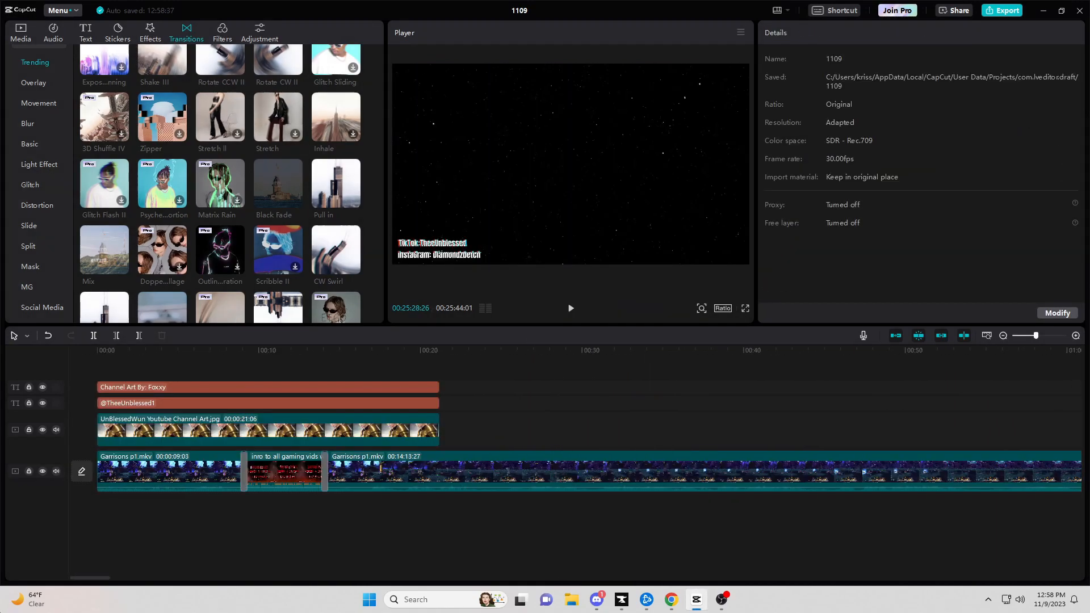
left_click(439, 388)
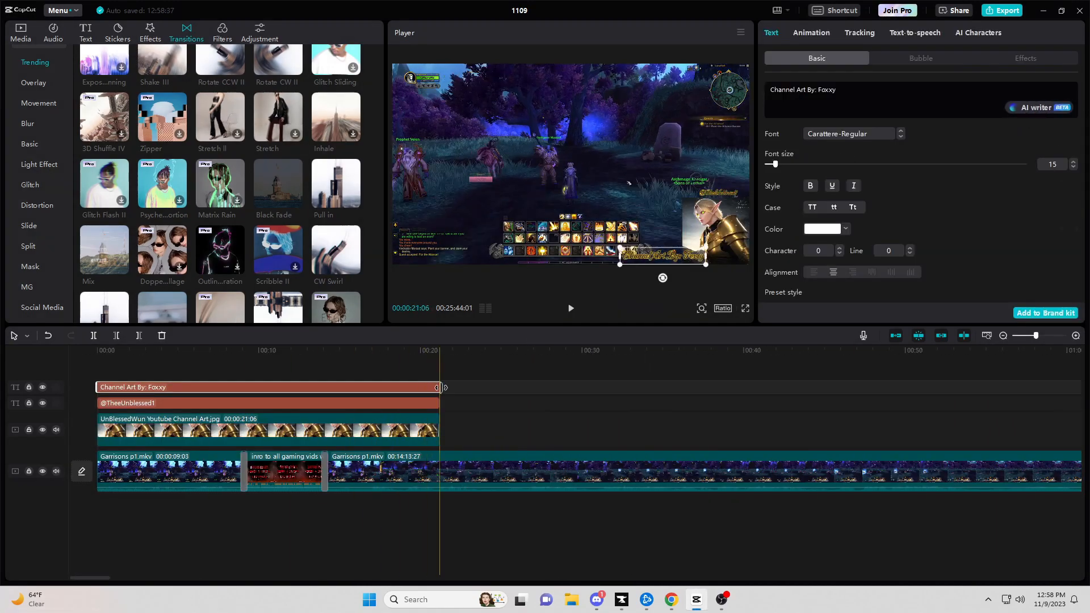
left_click_drag(439, 387, 526, 408)
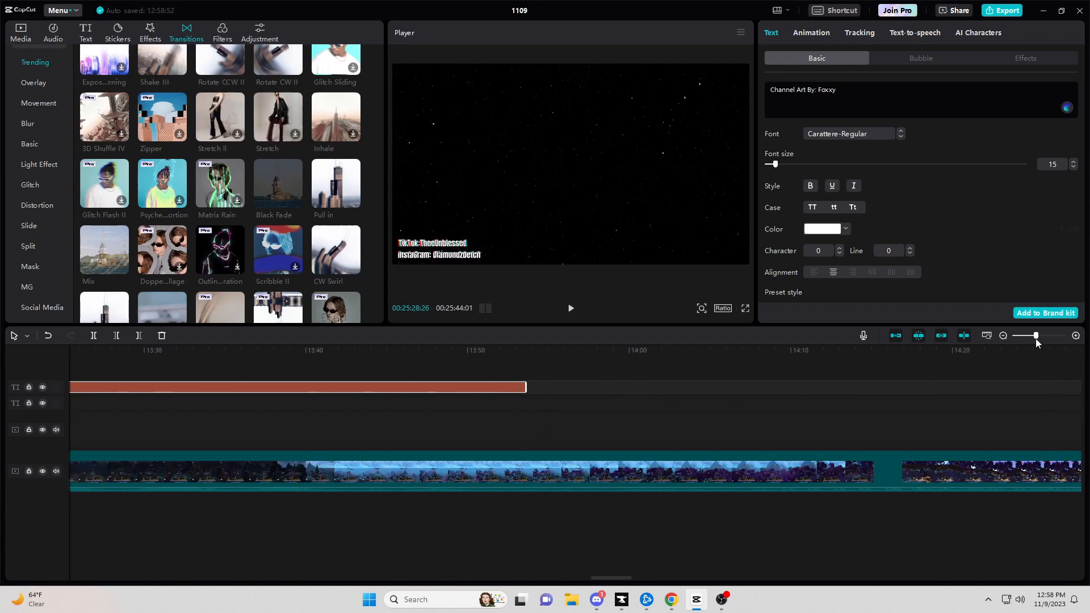
Step: Extend the social handle text to 00:25:28:26, where the outro clip starts
left_click_drag(1035, 339, 1030, 344)
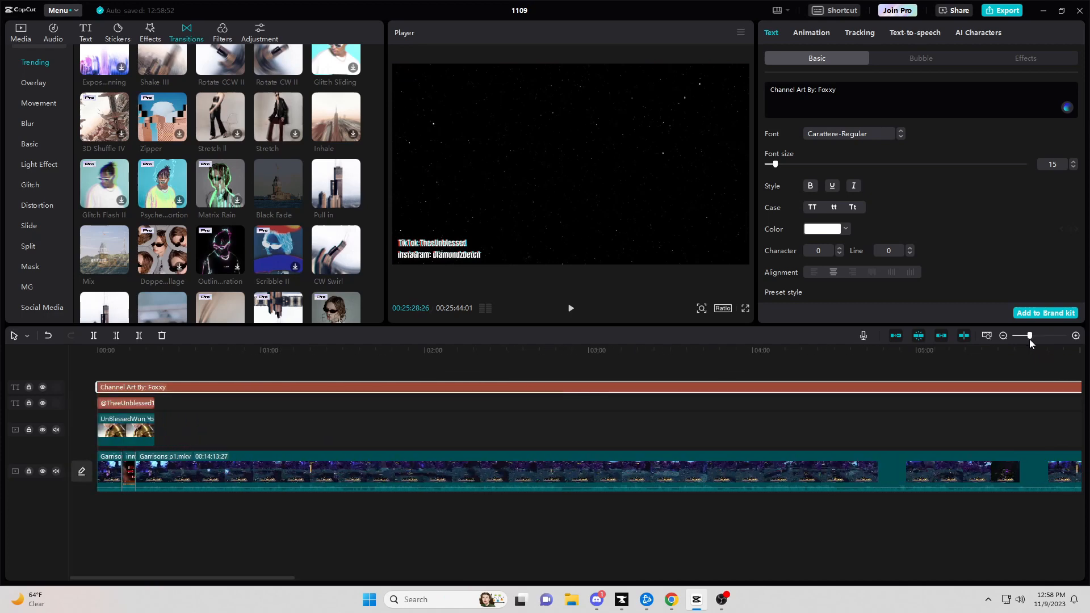
left_click_drag(154, 403, 1067, 494)
left_click_drag(928, 506, 830, 483)
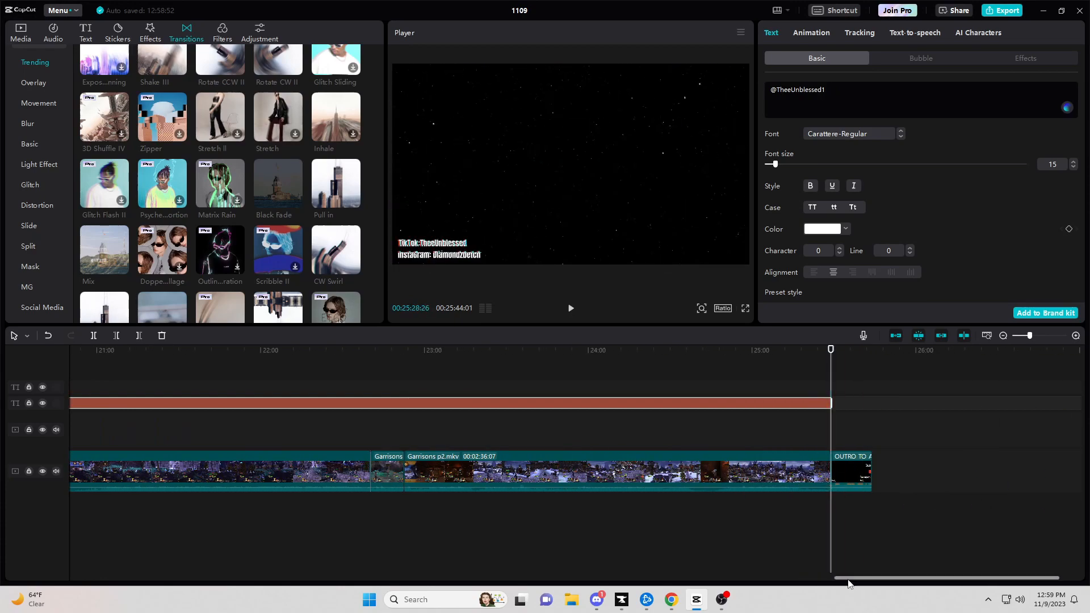
Step: Extend the UnBlessedWun Youtube Channel Art.jpg overlay to 00:25:28:26, where the outro clip starts
left_click_drag(848, 579, 1, 606)
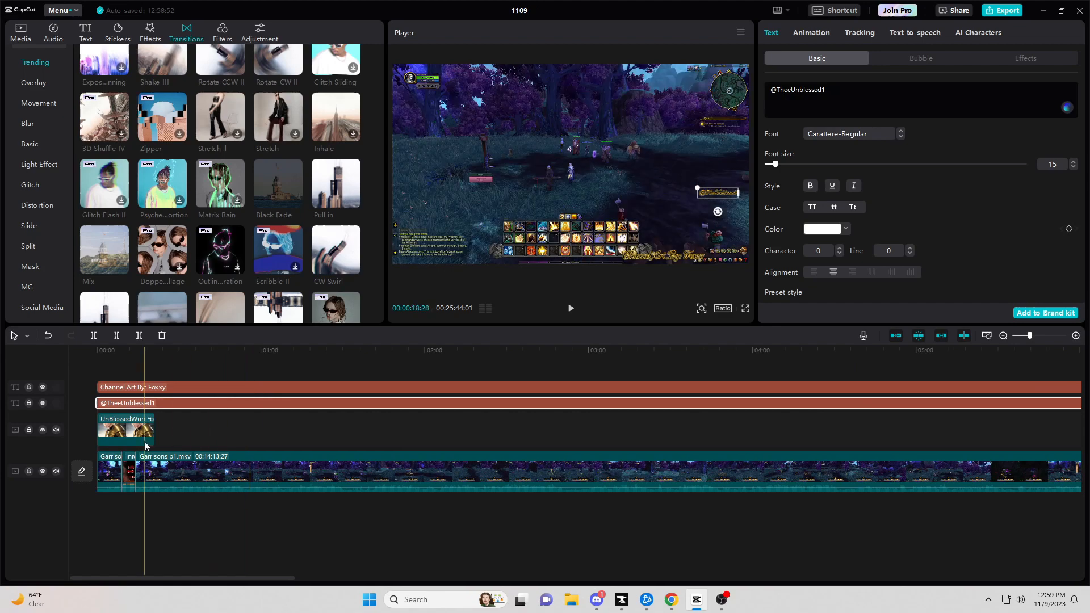
left_click(147, 430)
left_click_drag(157, 431, 352, 467)
scroll(751, 546, "left", 5)
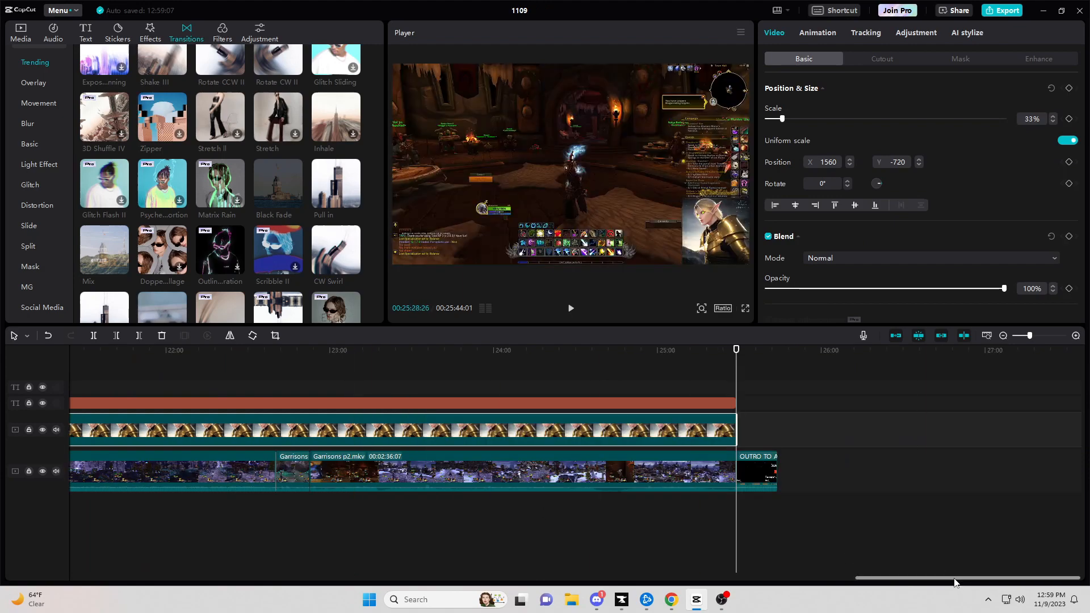
Step: Extend the channel art credit text to 00:25:28:26, where the outro clip starts
left_click_drag(955, 579, 162, 579)
left_click(626, 389)
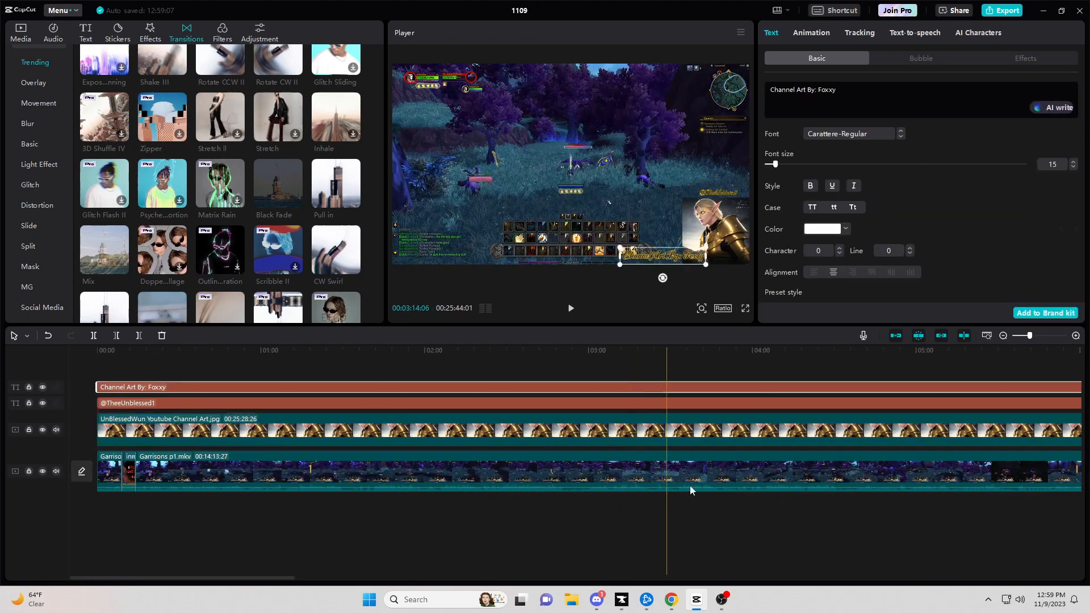
left_click_drag(287, 579, 652, 580)
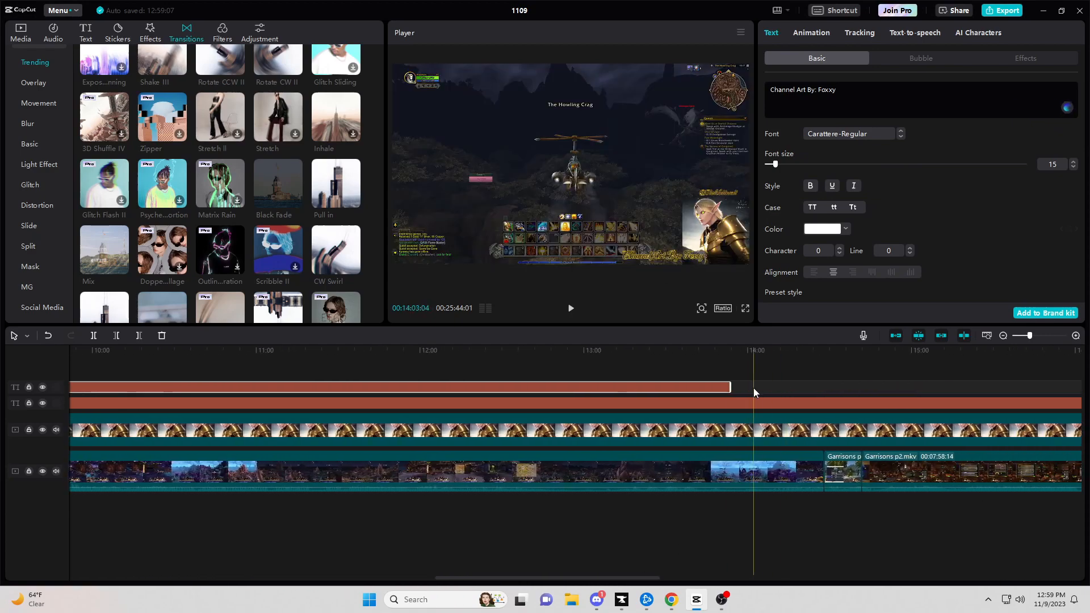
left_click_drag(730, 387, 448, 397)
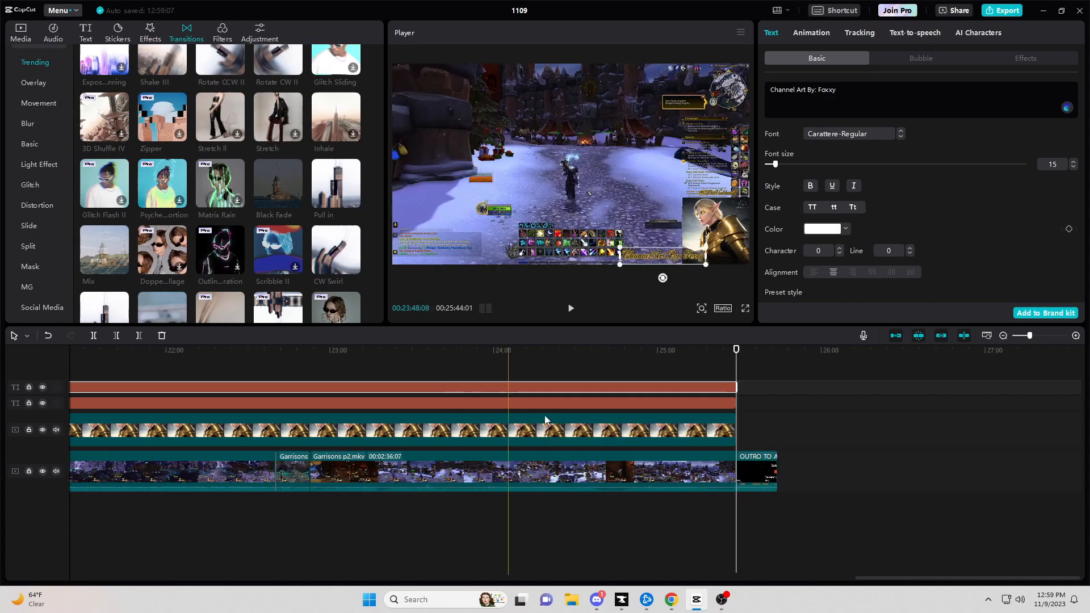
Step: Split the channel art credit text, the social handle text and the channel art image at 00:00:09:03, where the intro clip starts
left_click_drag(895, 589, 1, 595)
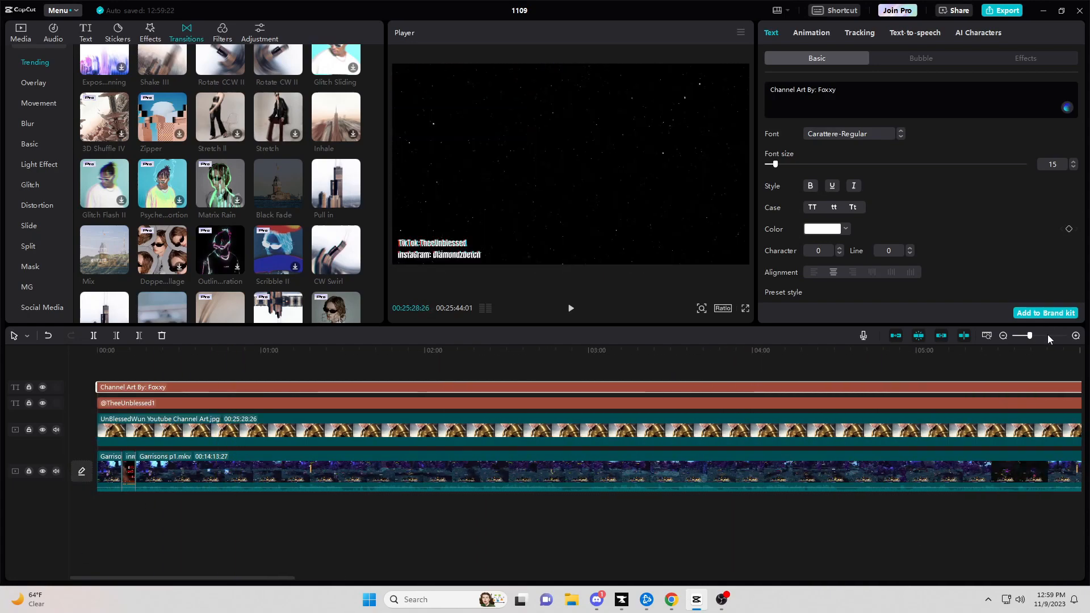
left_click_drag(1032, 339, 1041, 338)
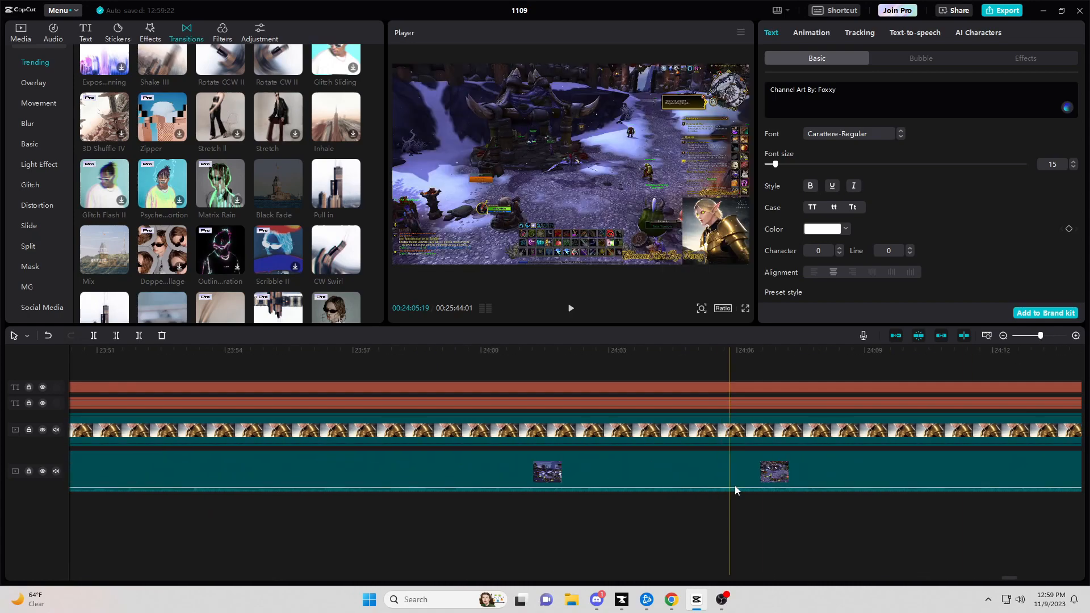
left_click_drag(1009, 577, 77, 578)
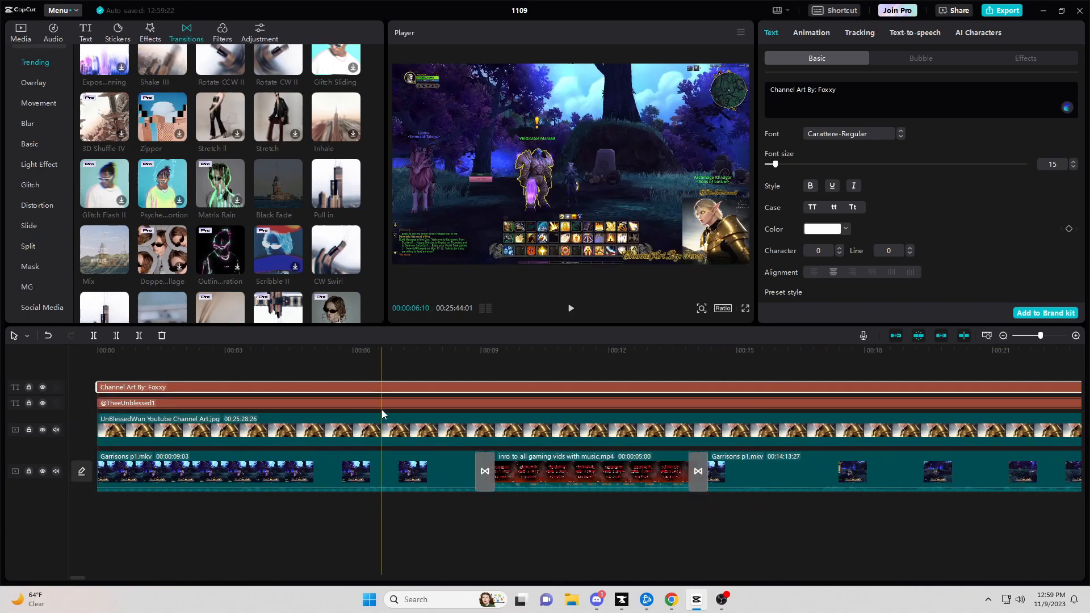
left_click(486, 359)
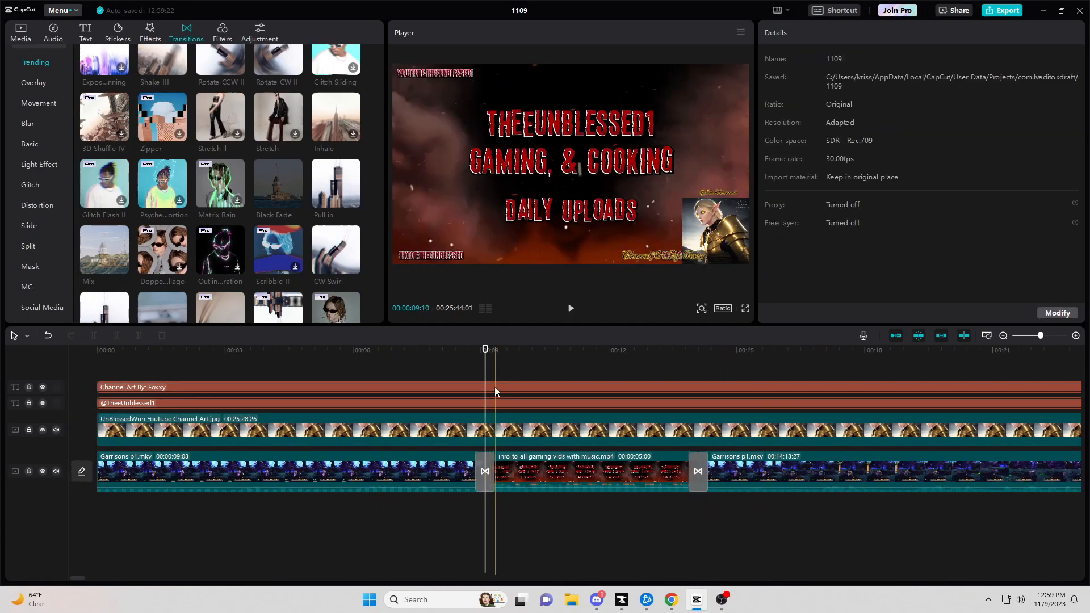
left_click(495, 386)
left_click(93, 335)
left_click(503, 402)
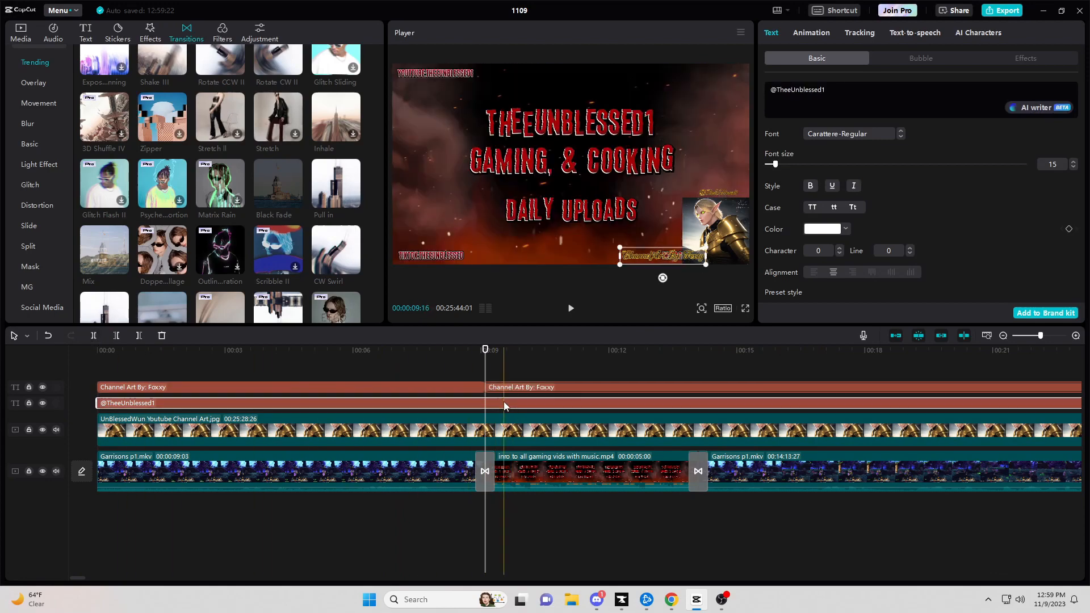
left_click(94, 335)
left_click(397, 431)
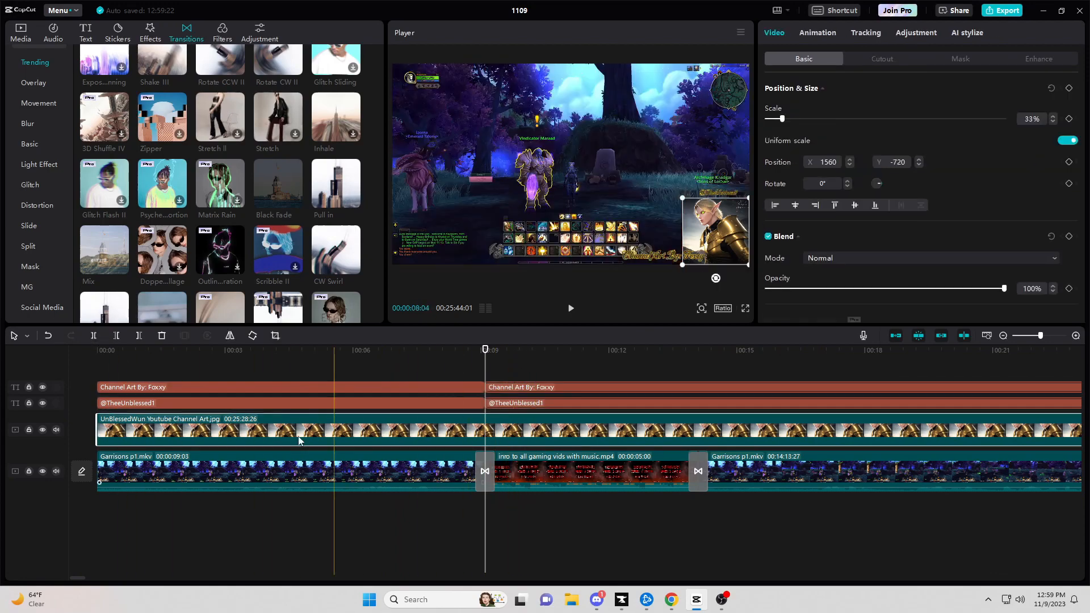
left_click(93, 336)
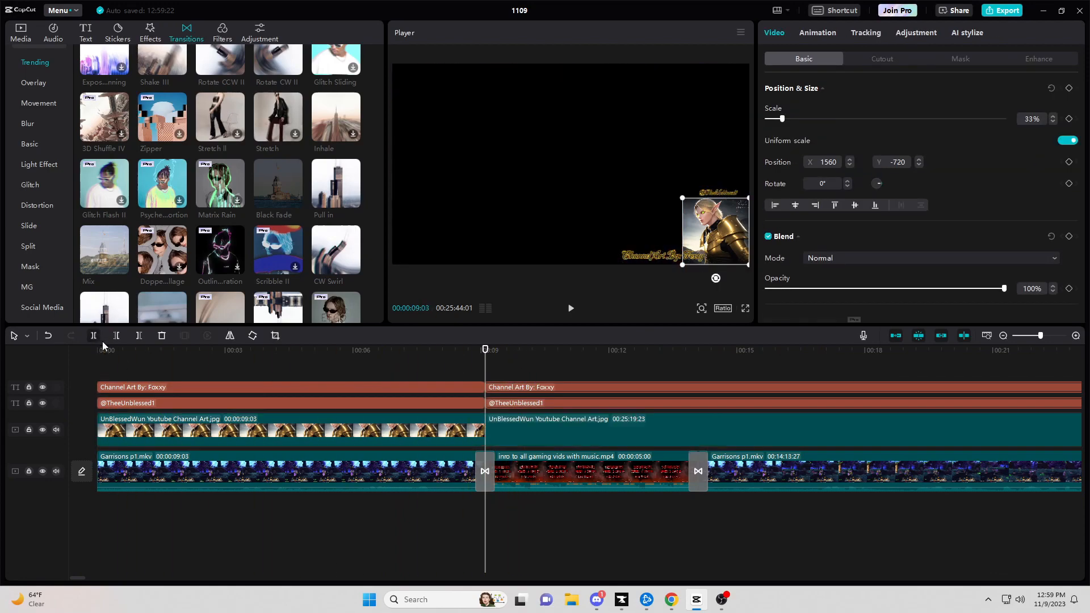
Step: Split both text overlays and the channel art image at 00:00:14:03, where the intro clip ends
left_click(701, 365)
left_click(663, 387)
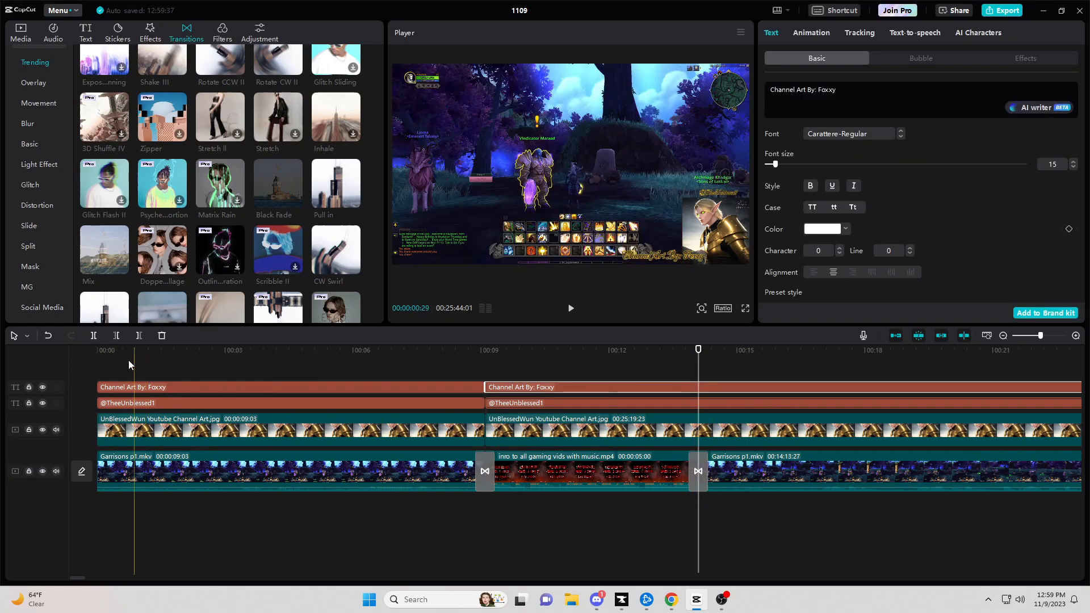
left_click(94, 336)
left_click(618, 403)
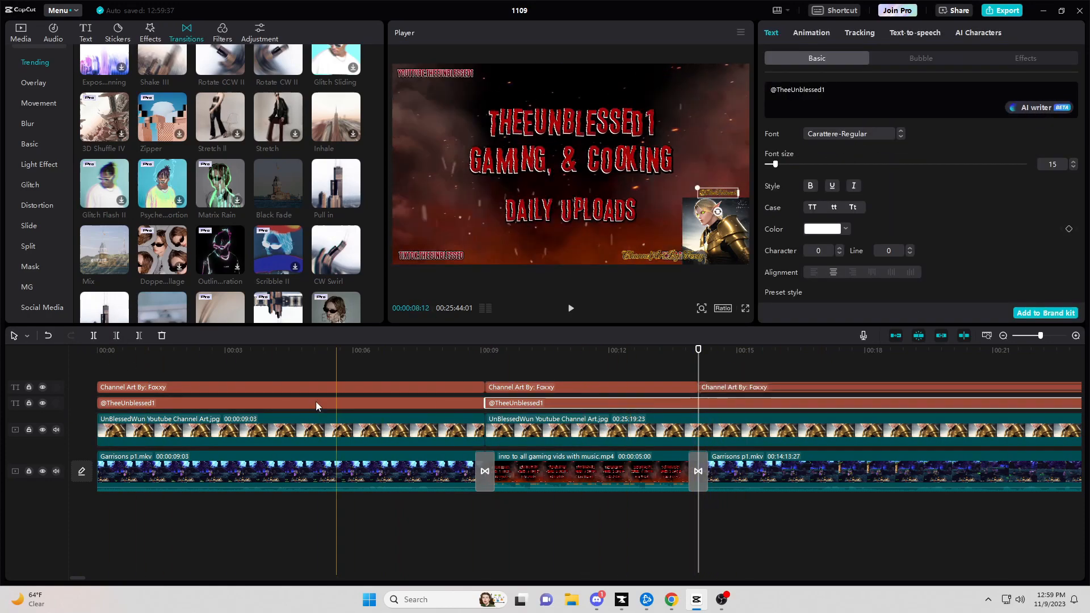
left_click(93, 335)
left_click(568, 438)
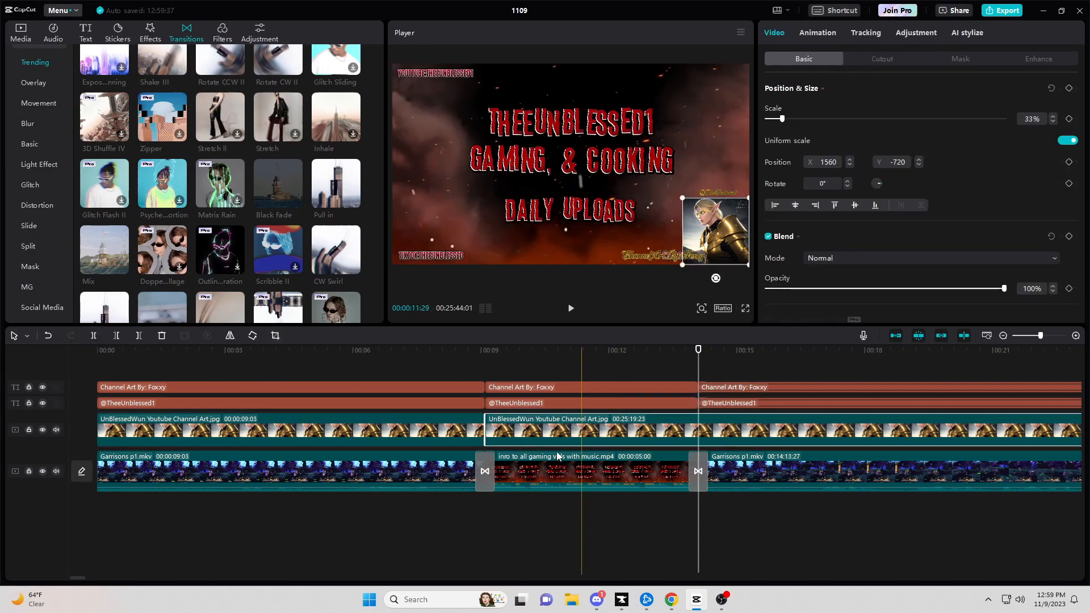
left_click(94, 335)
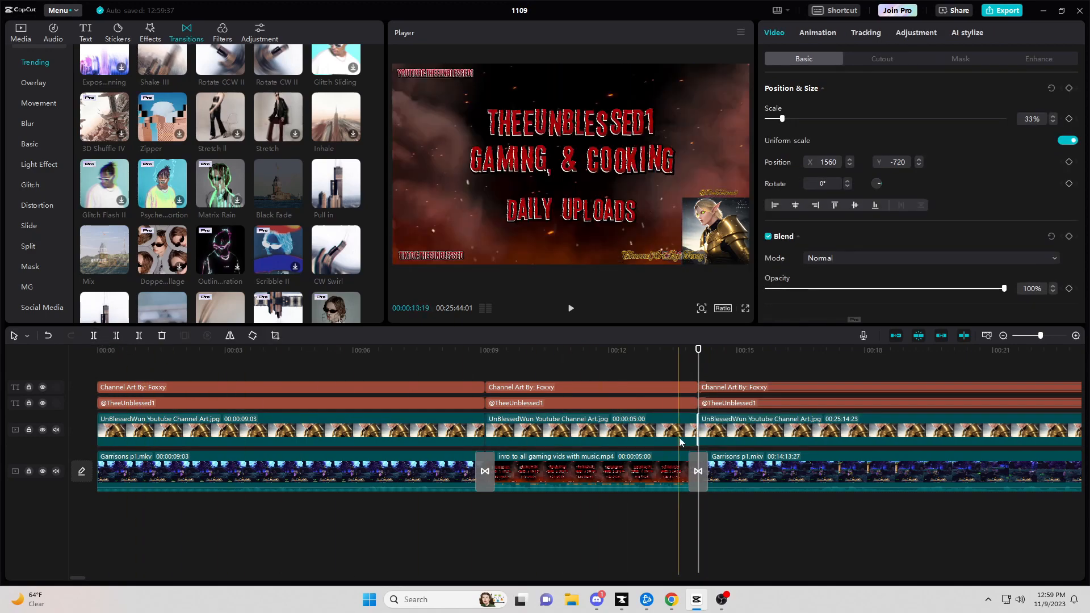
Step: Delete the credit text, handle text and channel art image segments that lie over the intro clip
right_click(646, 387)
left_click(670, 429)
left_click(624, 403)
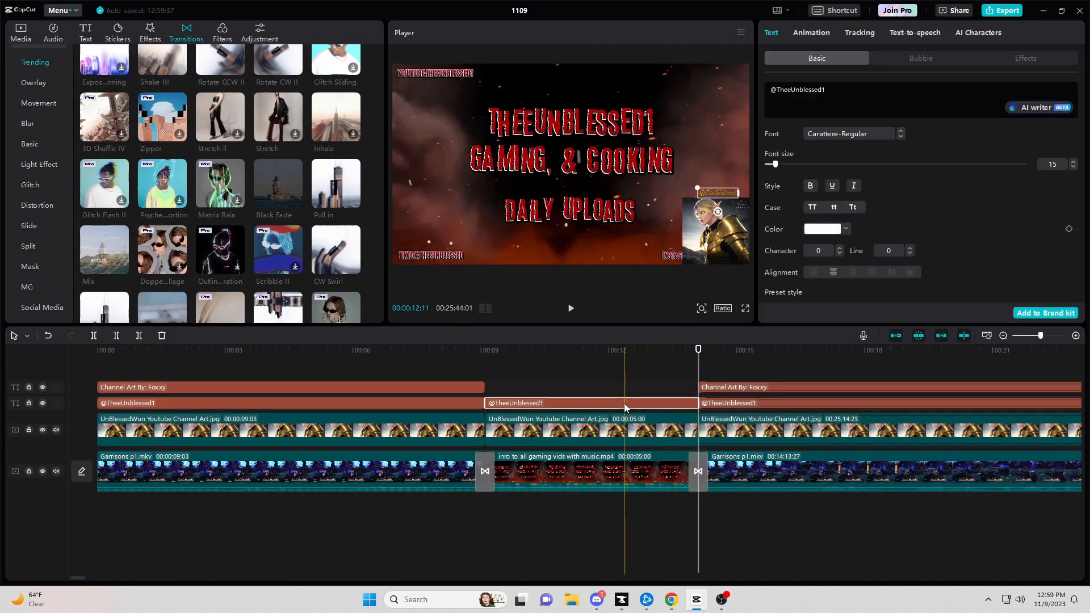
right_click(624, 403)
left_click(640, 445)
right_click(602, 432)
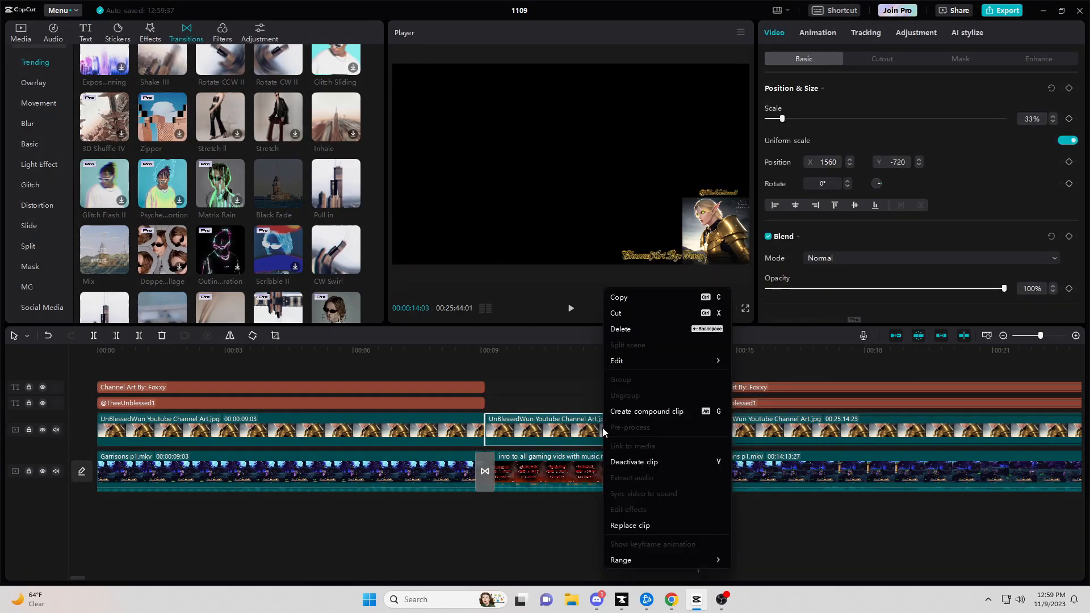
left_click(630, 329)
Step: Apply the Fade Out animation to the credit text, handle text and channel art image segments before the intro clip
left_click(469, 387)
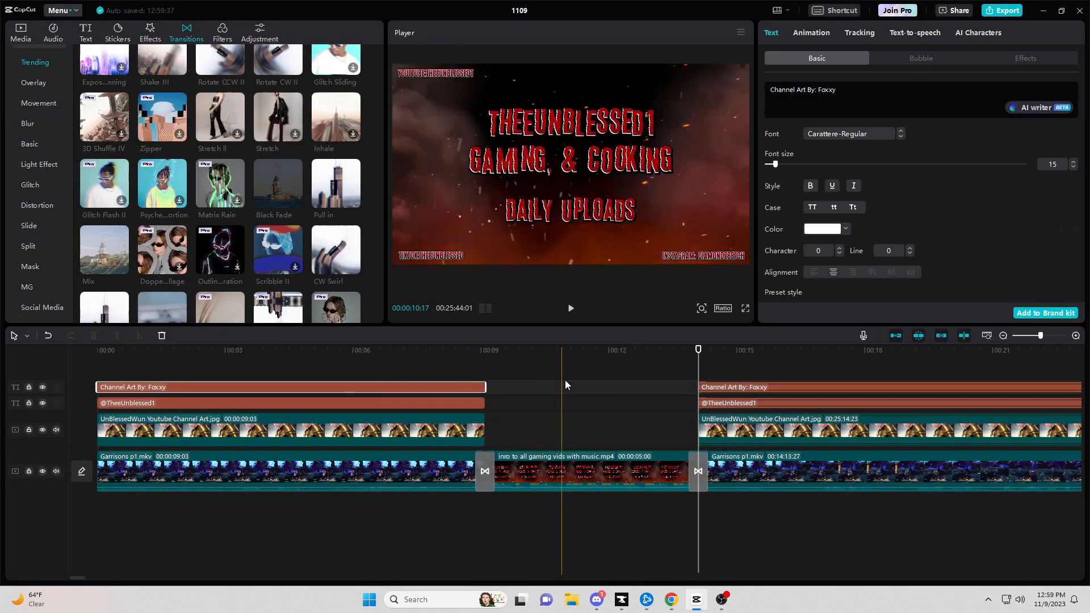
left_click(820, 34)
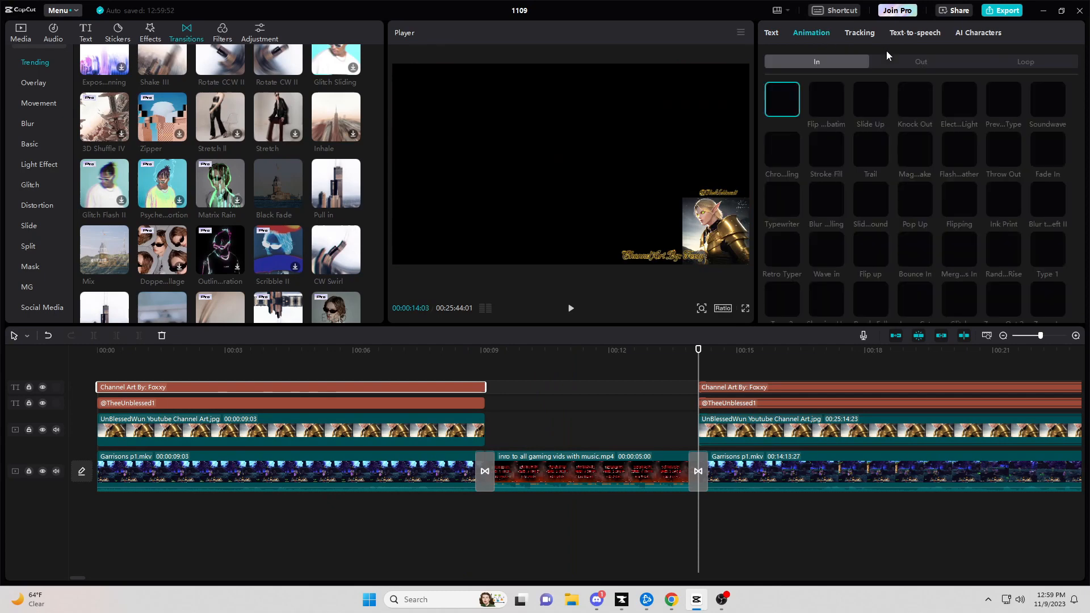
left_click(897, 64)
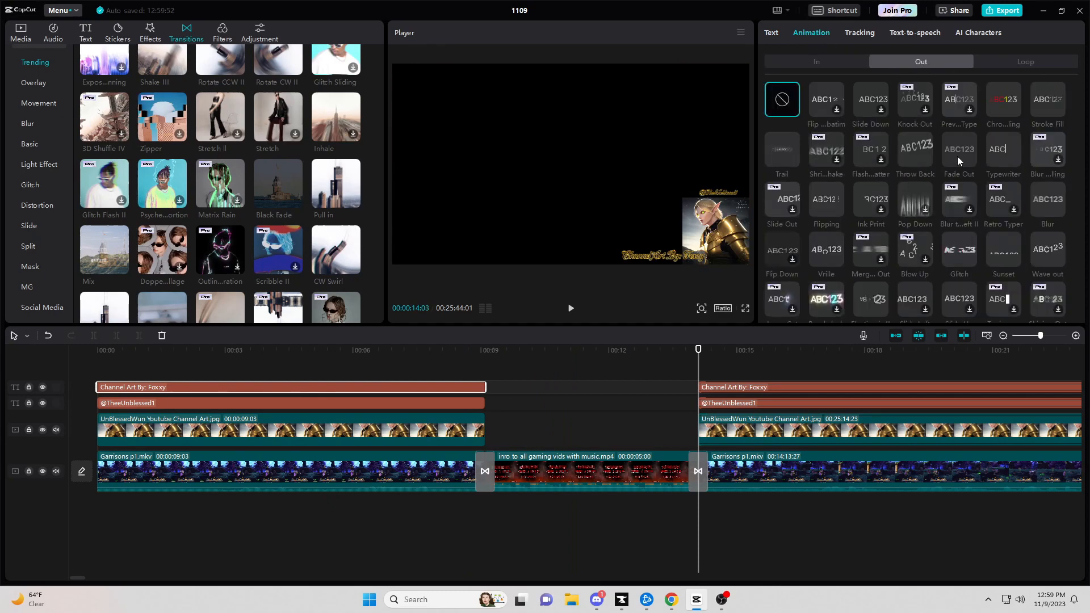
left_click(457, 403)
left_click(825, 39)
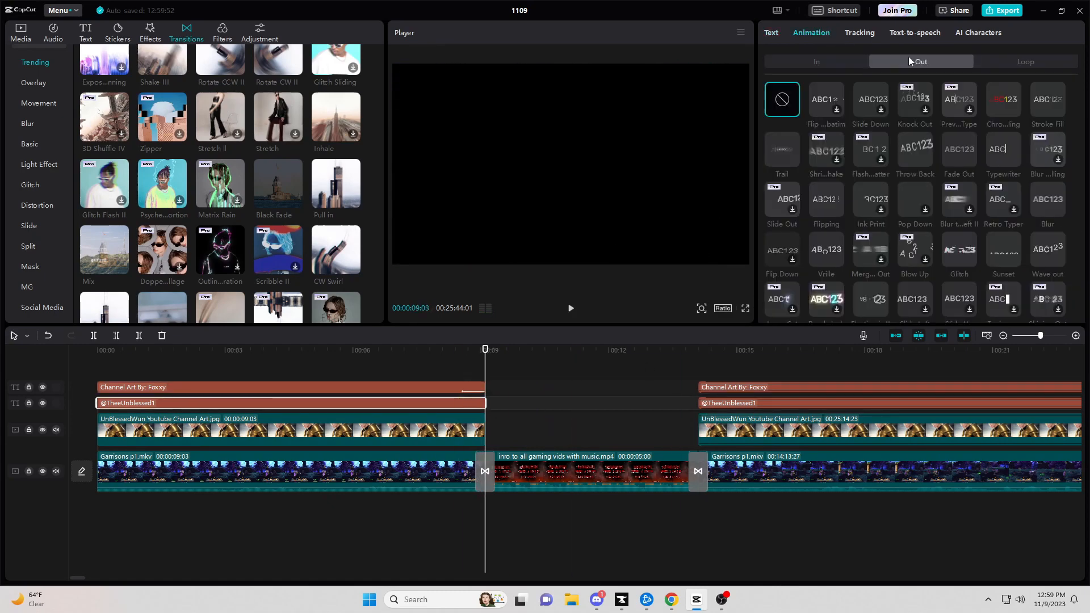
left_click(969, 158)
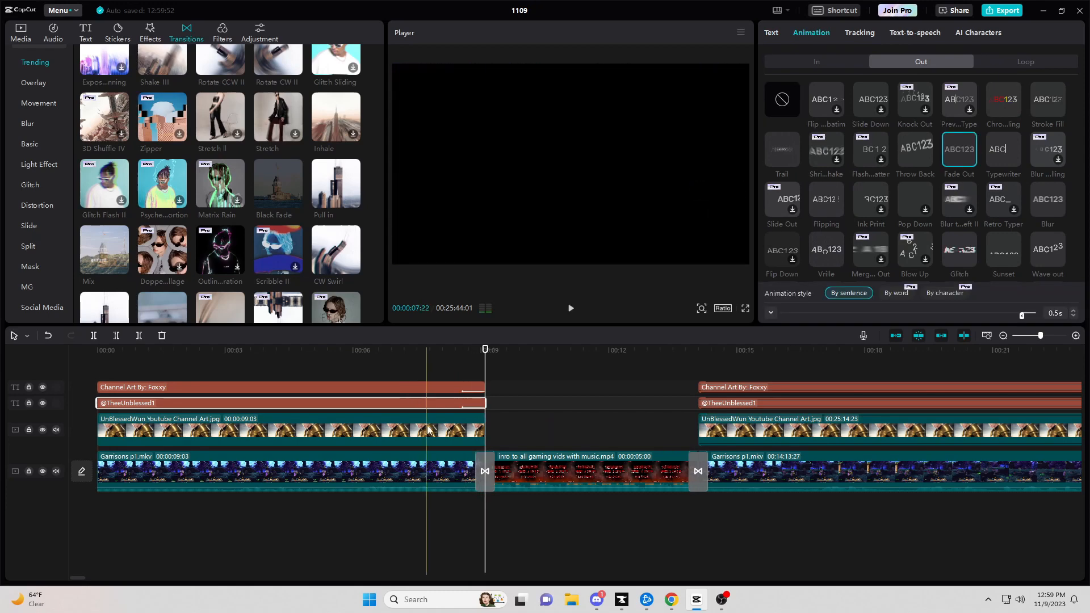
left_click(407, 429)
left_click(825, 34)
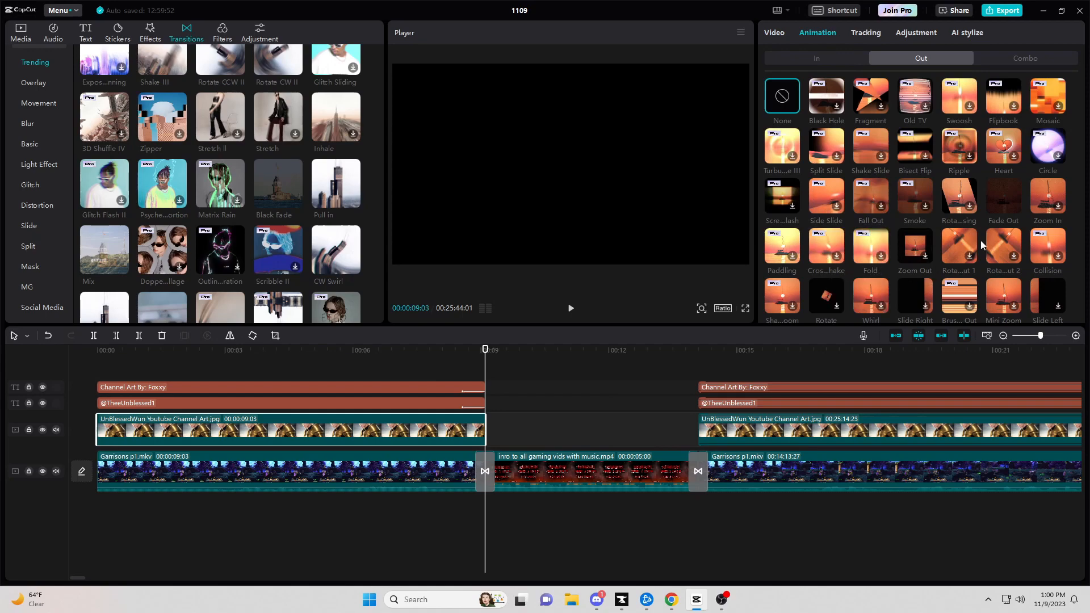
Step: Apply the Fade In animation to the credit text, handle text and channel art image segments after the intro clip
left_click(728, 389)
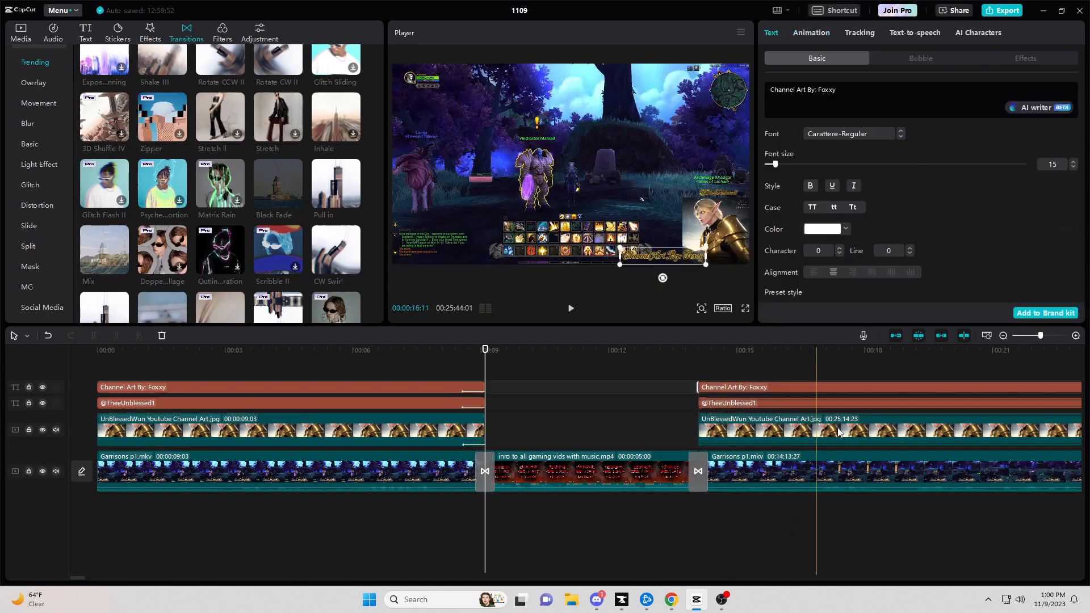
left_click(816, 34)
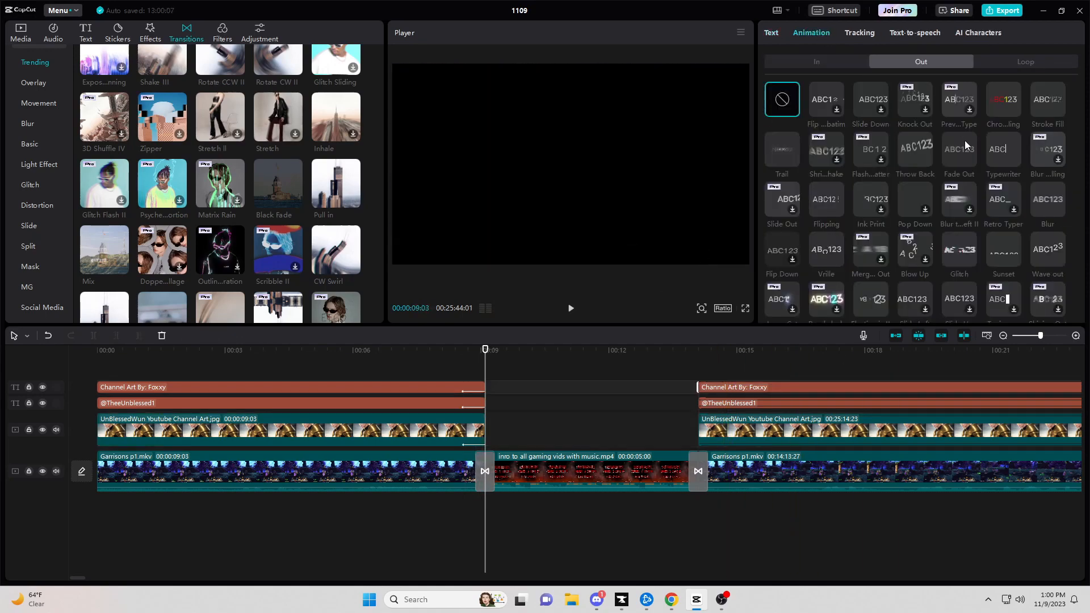
left_click(848, 64)
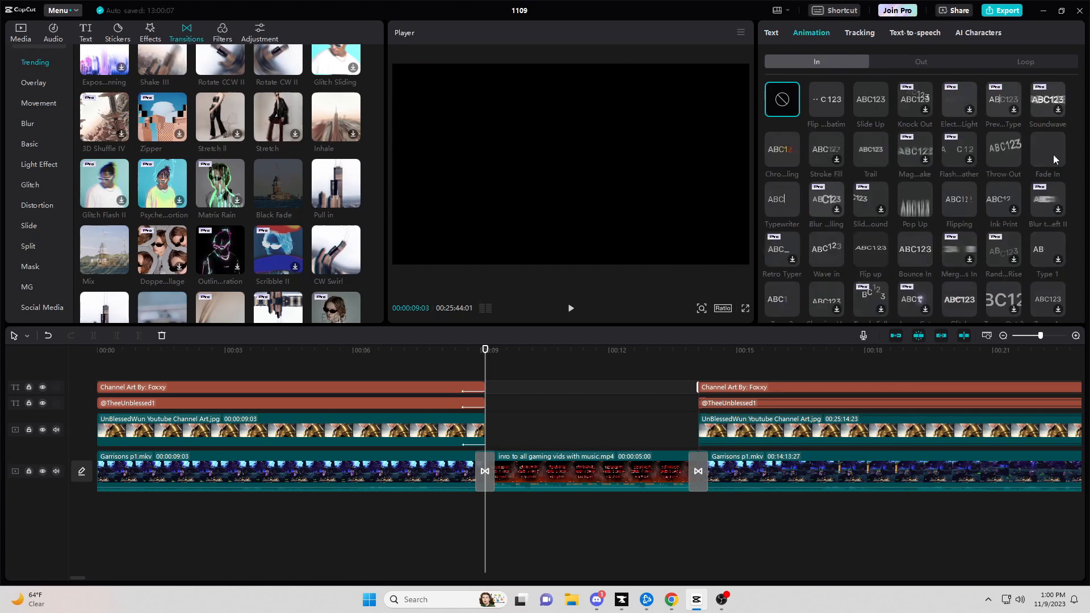
left_click(719, 403)
left_click(811, 32)
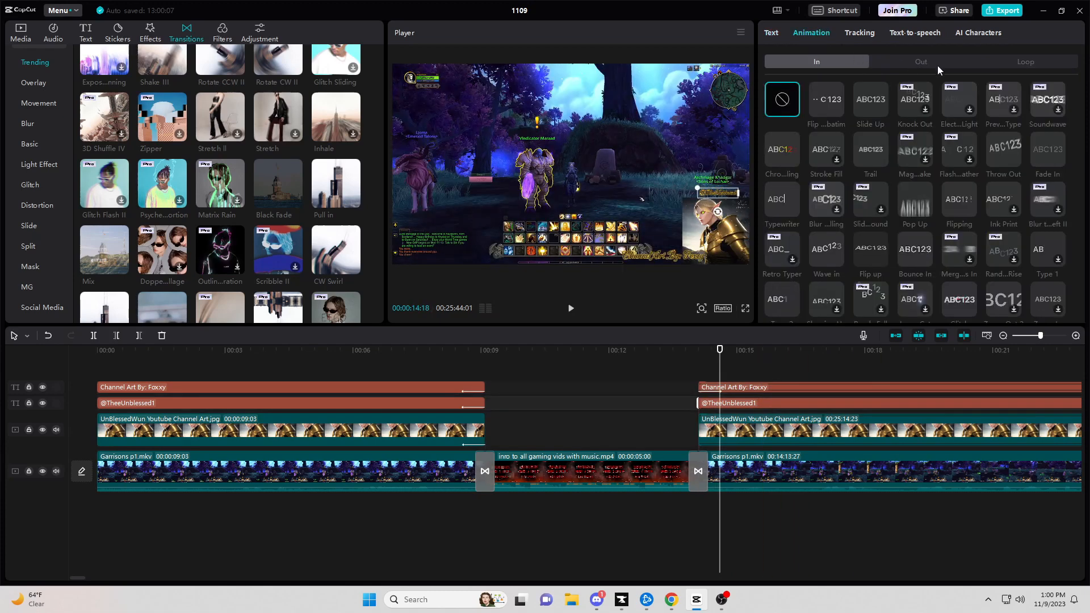
left_click(959, 429)
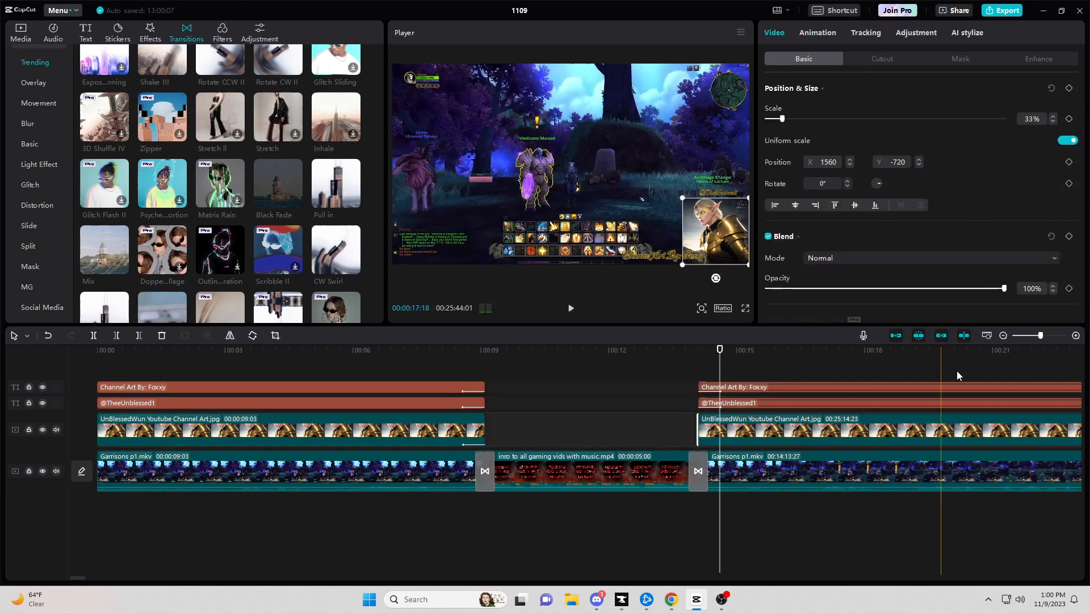
left_click(820, 35)
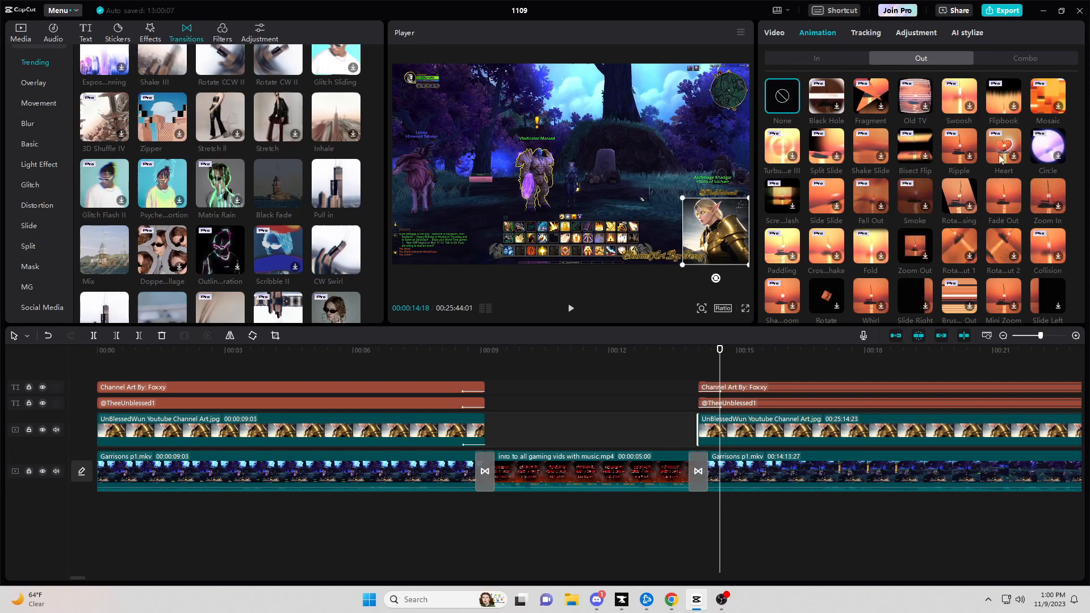
left_click(834, 60)
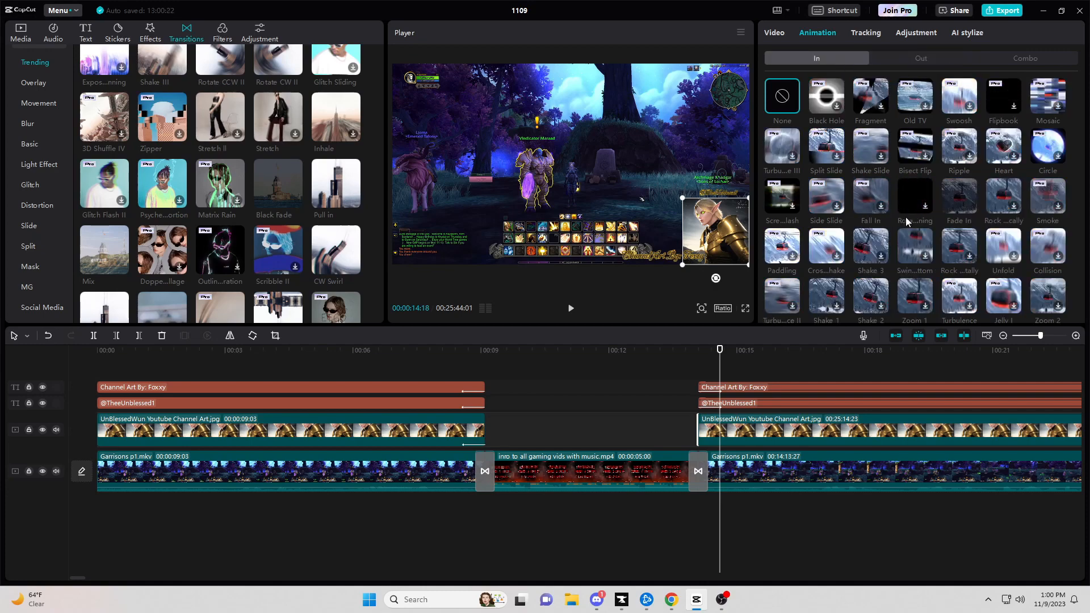
left_click(960, 209)
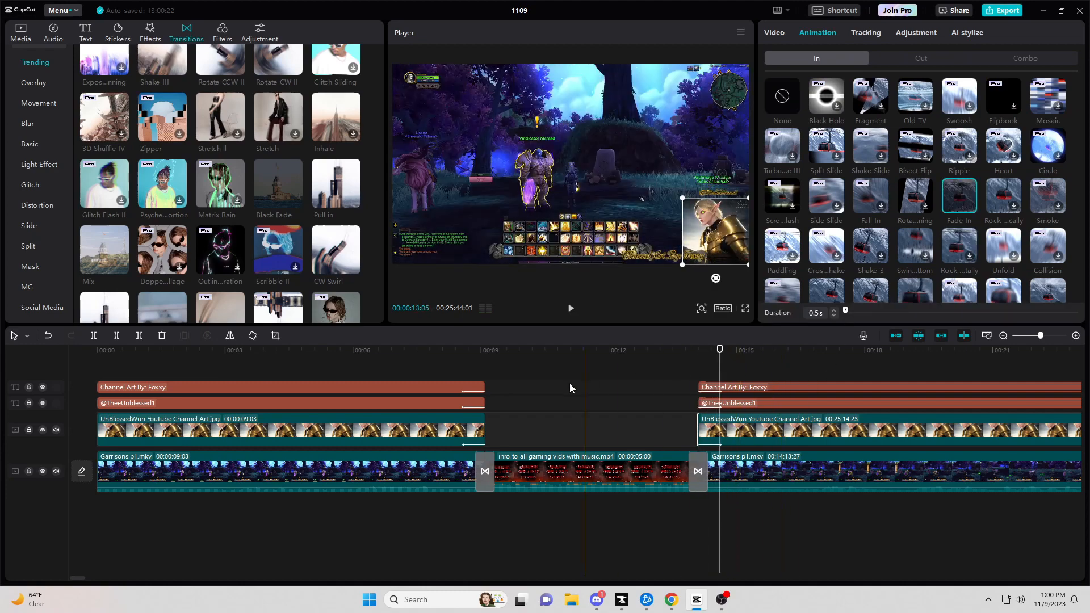
Step: Play back the section around the intro clip to check the overlay fades
left_click(458, 370)
left_click(571, 310)
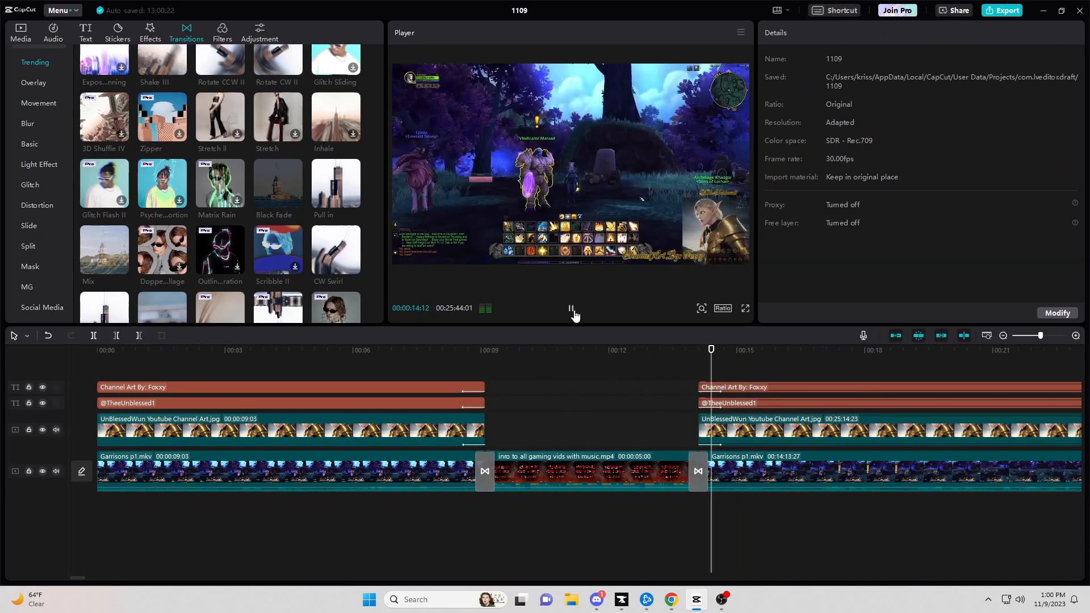
left_click(572, 312)
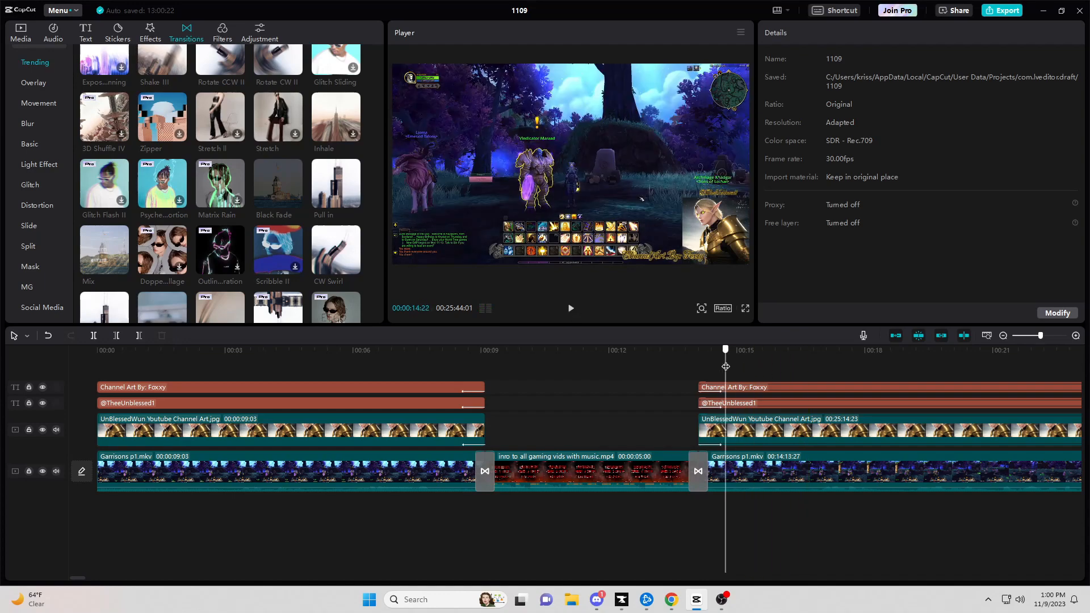
Step: Add the Mix transition at the cut between the Garrisons p1 clip and the first Garrisons p2 clip
left_click_drag(725, 366, 208, 366)
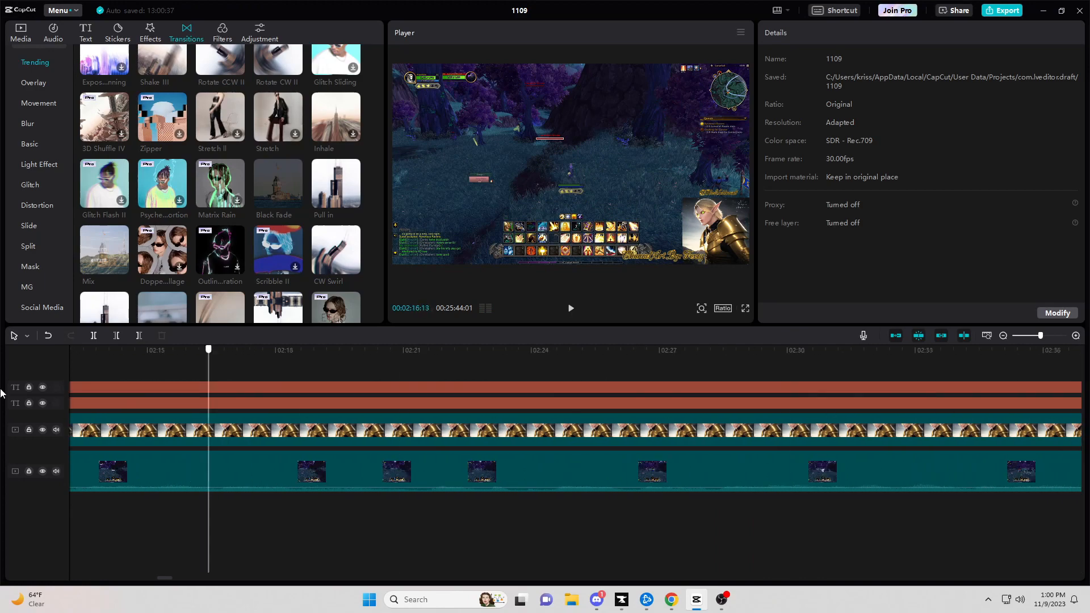
left_click_drag(2, 390, 888, 425)
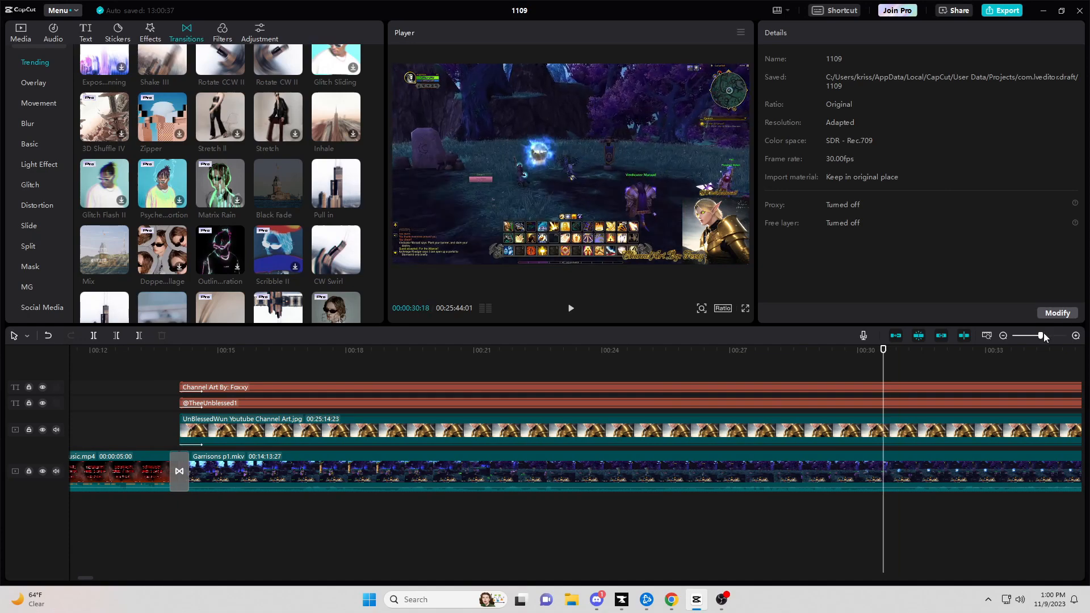
left_click_drag(1044, 335, 1037, 338)
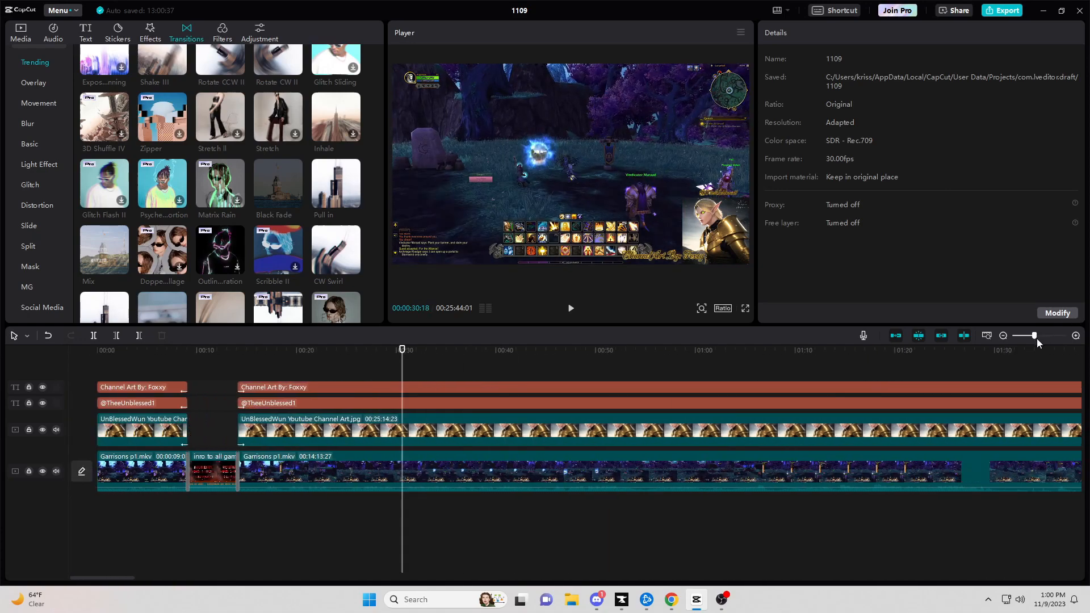
left_click_drag(402, 372, 283, 486)
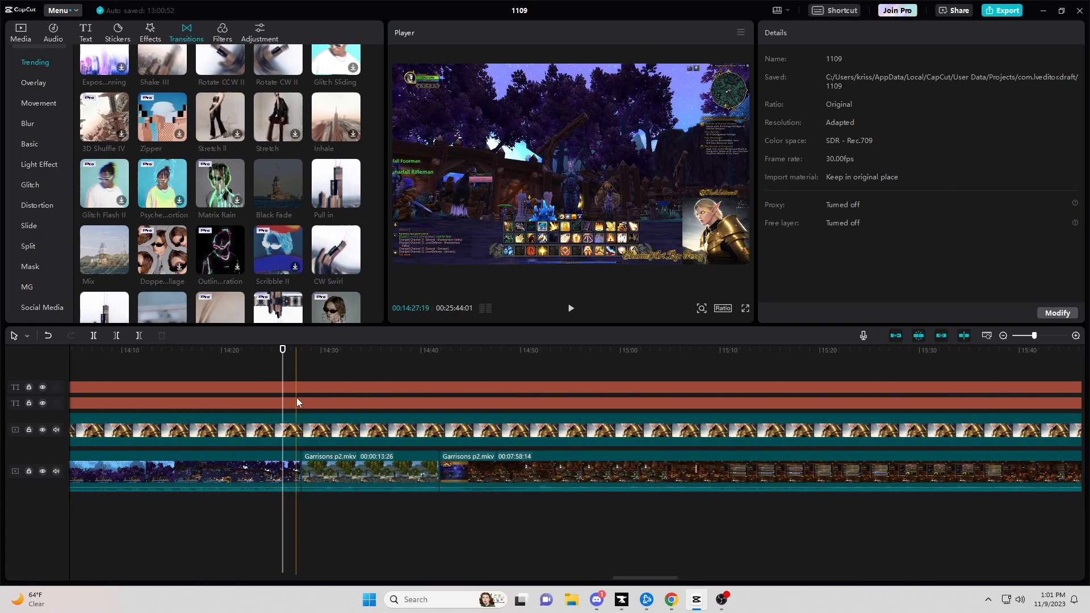
left_click(291, 369)
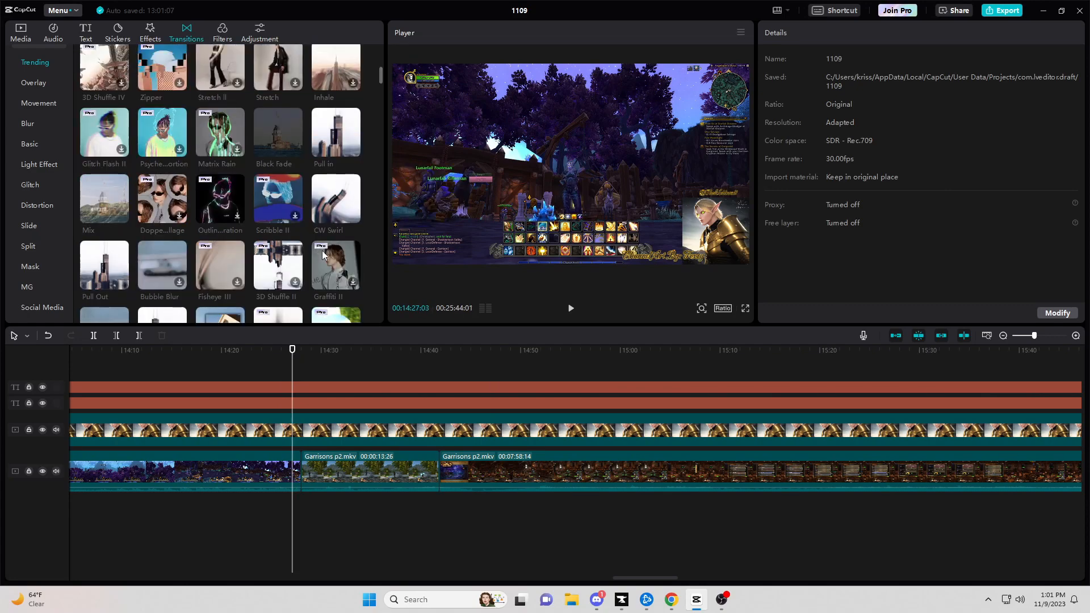
mouse_move(324, 254)
scroll(322, 255, "up", 1)
scroll(320, 254, "up", 1)
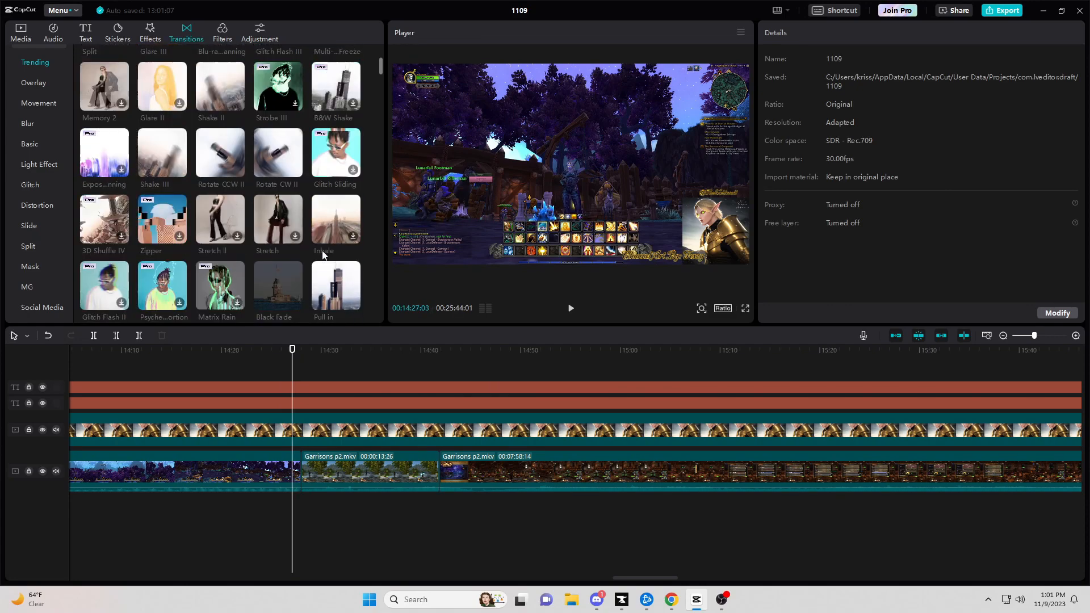
scroll(320, 255, "down", 3)
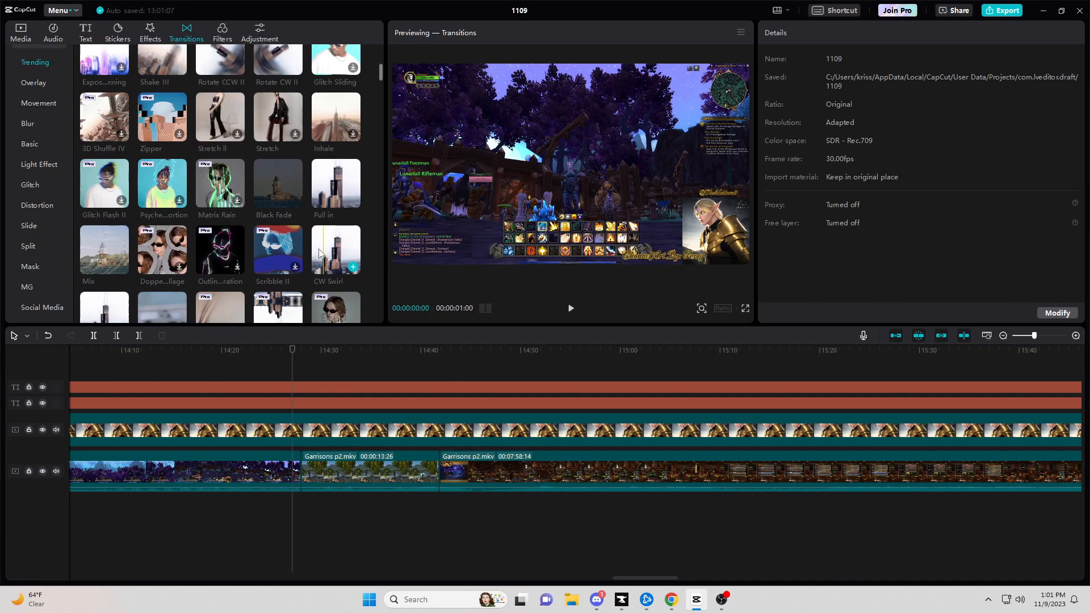
scroll(318, 249, "down", 3)
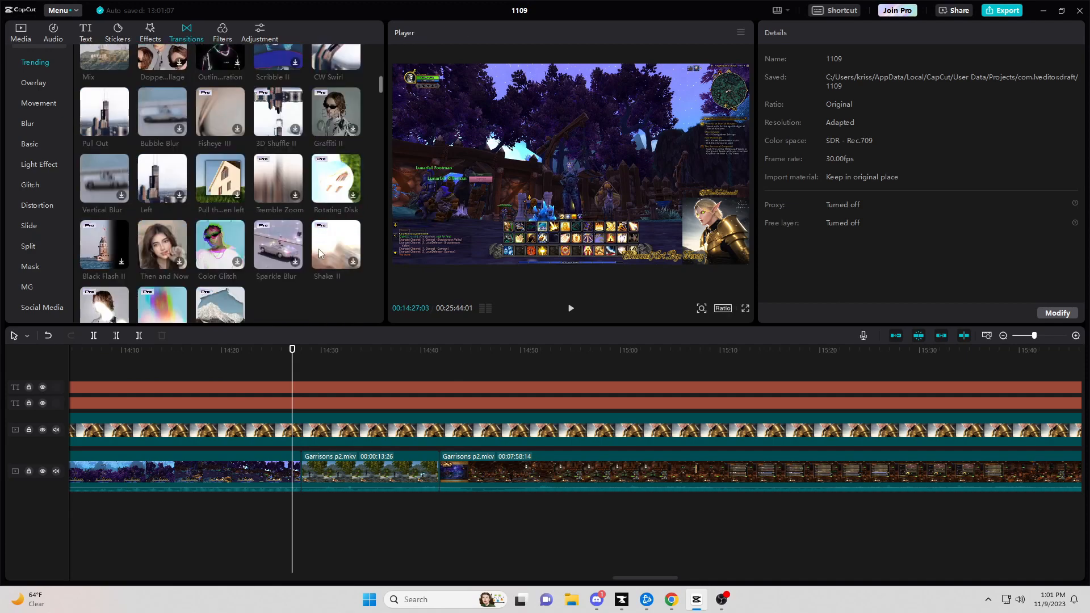
scroll(319, 248, "up", 4)
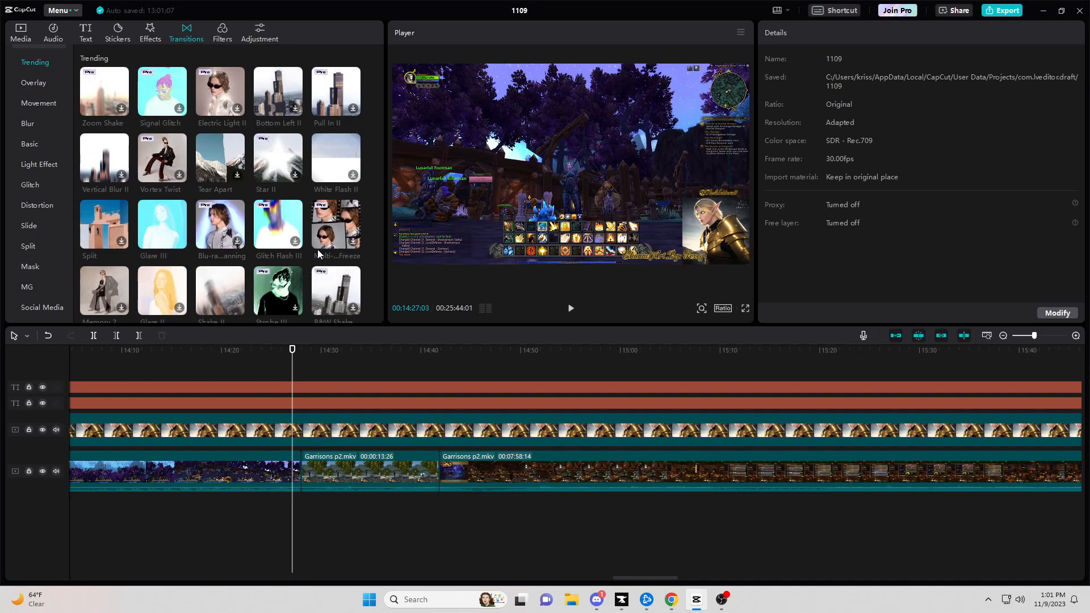
scroll(318, 250, "down", 1)
scroll(317, 252, "down", 3)
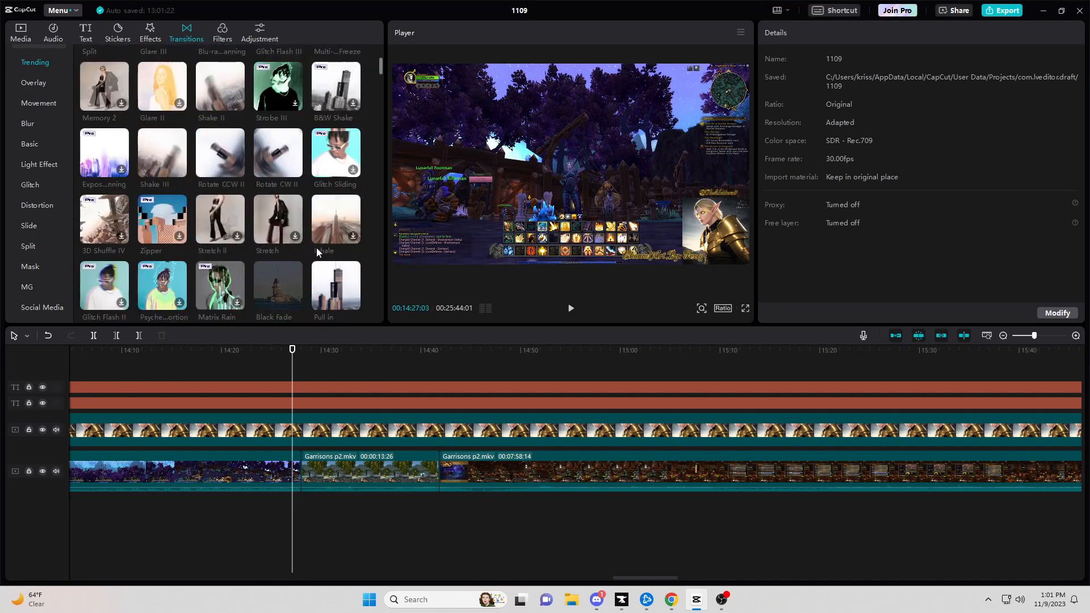
scroll(311, 255, "down", 2)
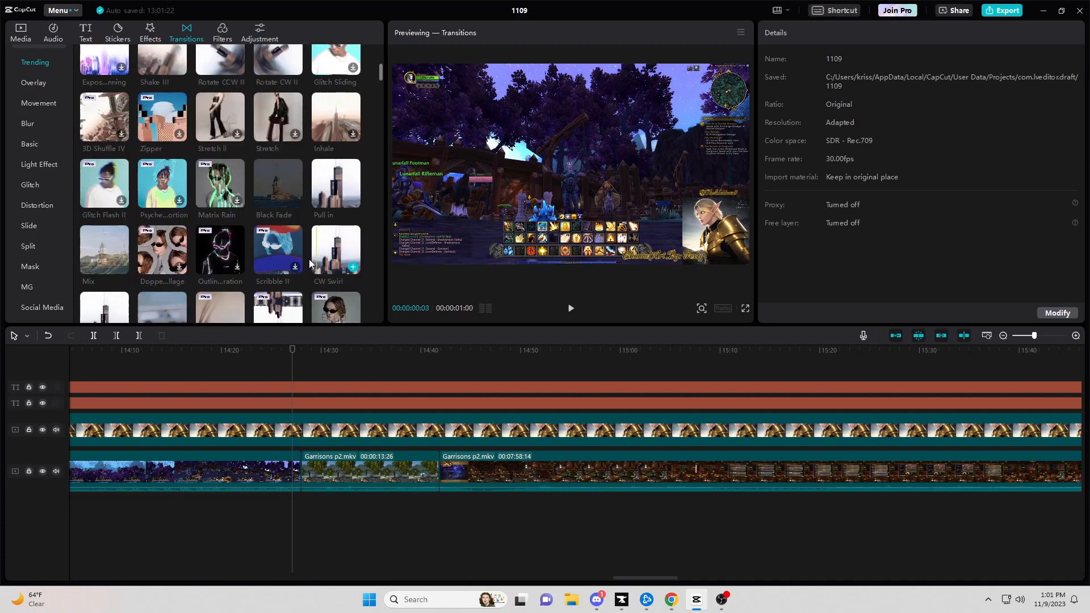
left_click(120, 267)
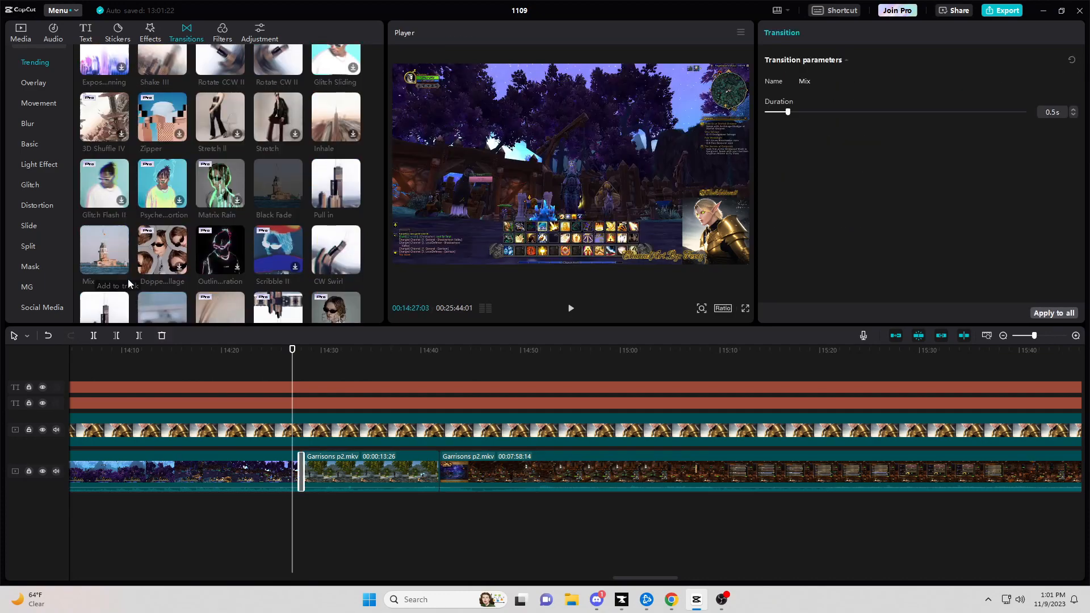
Step: Add the Mix transition at the remaining cuts between the Garrisons p2 clips
left_click(432, 355)
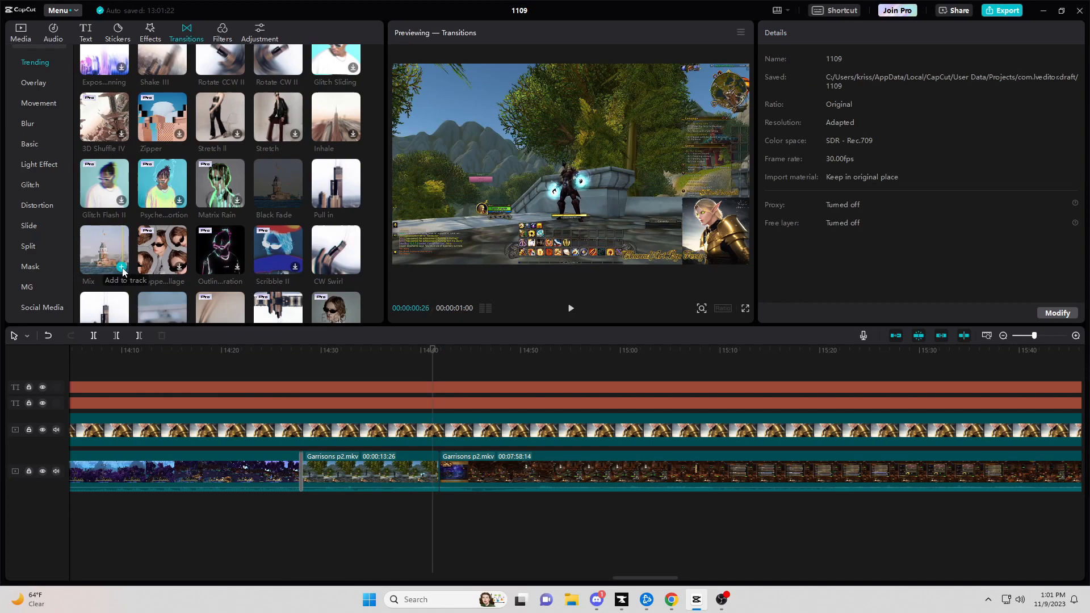
left_click(121, 267)
left_click_drag(432, 371, 605, 385)
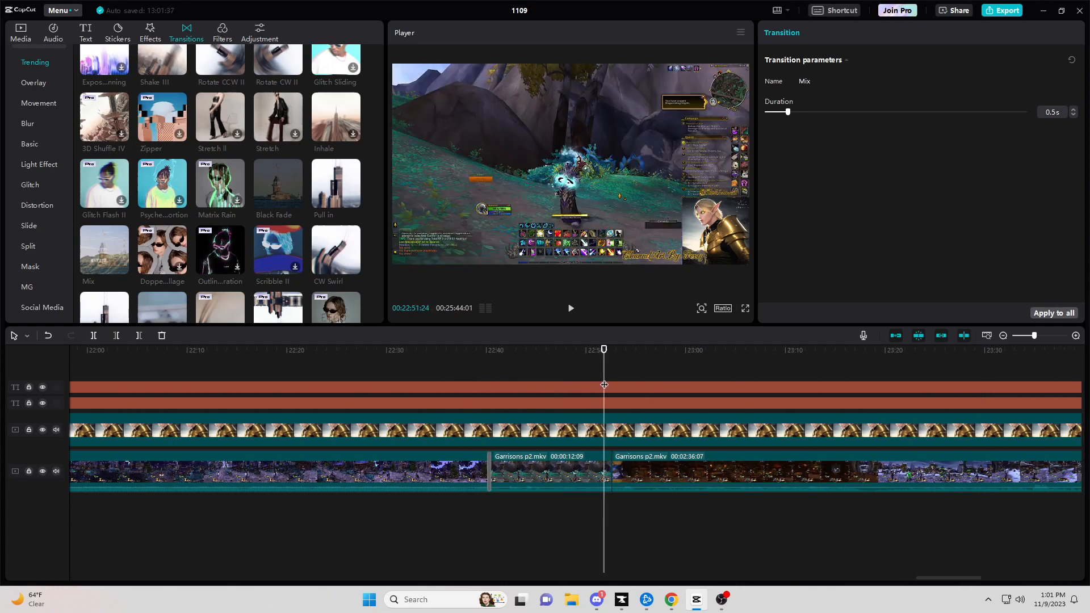
left_click(122, 268)
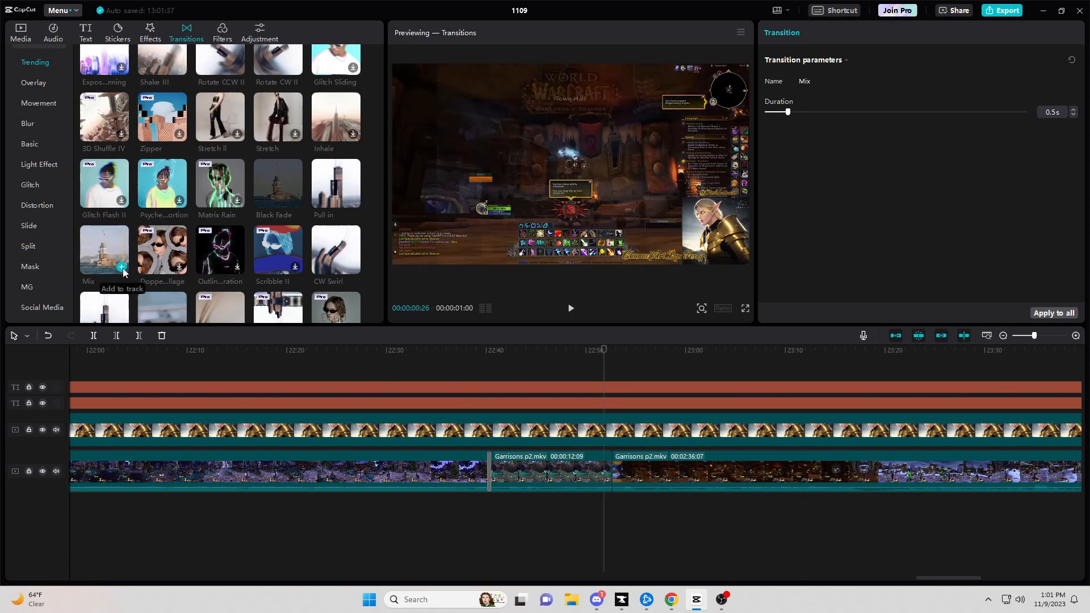
Step: Play back the transition at the last cut between the Garrisons p2 clips and return the playhead to the timeline's start
left_click_drag(607, 374, 612, 400)
left_click(571, 310)
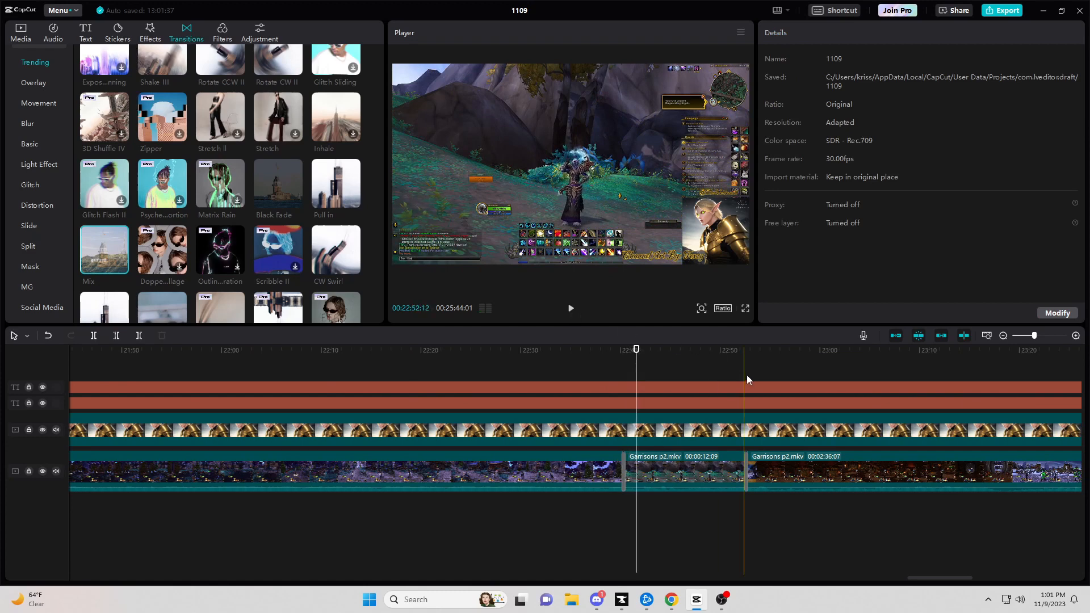
left_click(733, 366)
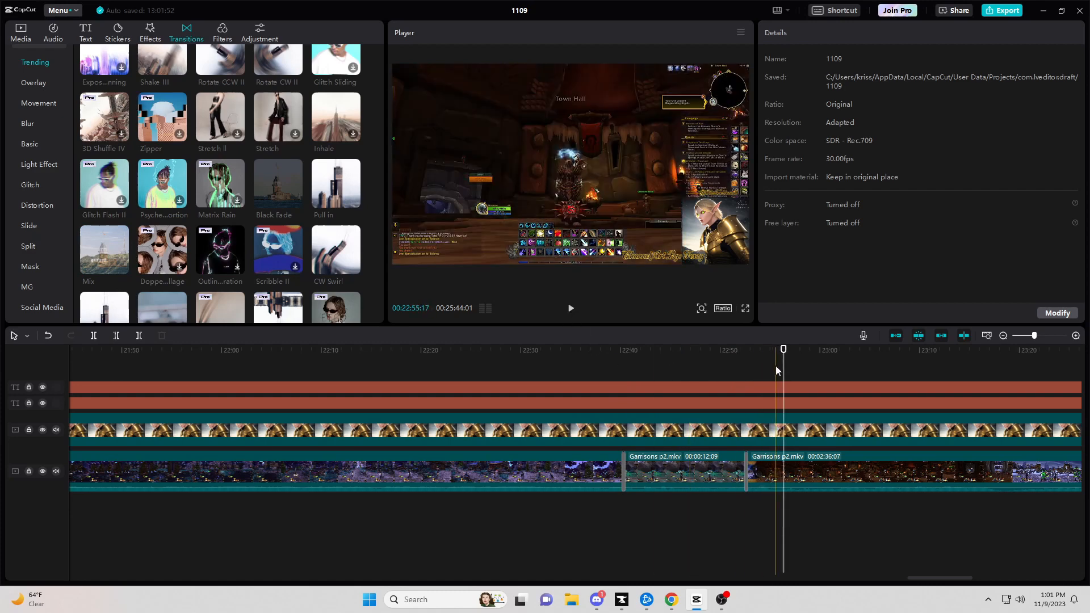
left_click_drag(788, 373, 1, 419)
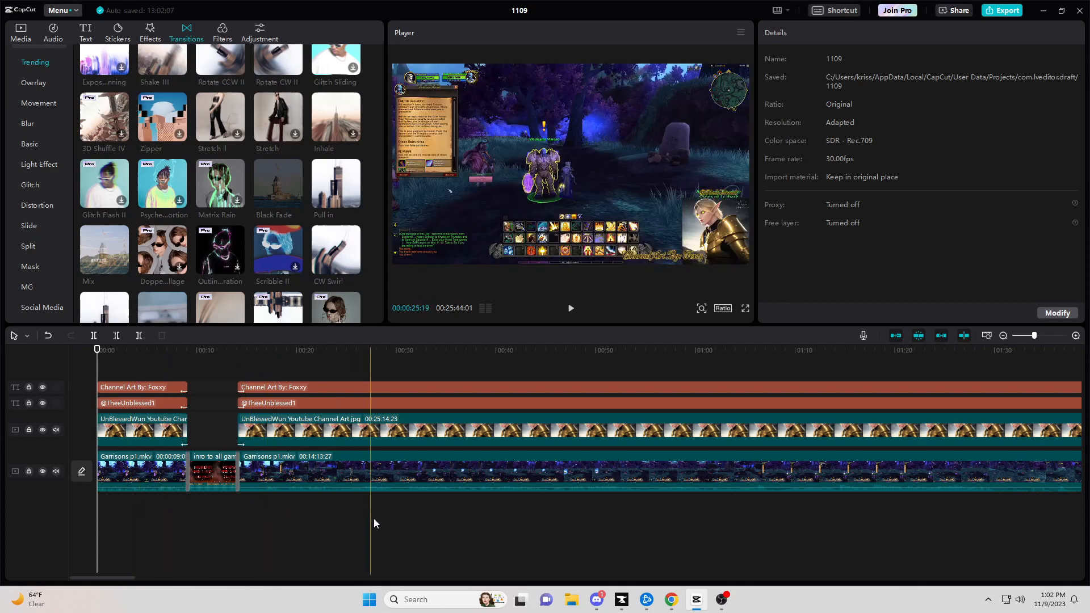
left_click(92, 36)
left_click(124, 110)
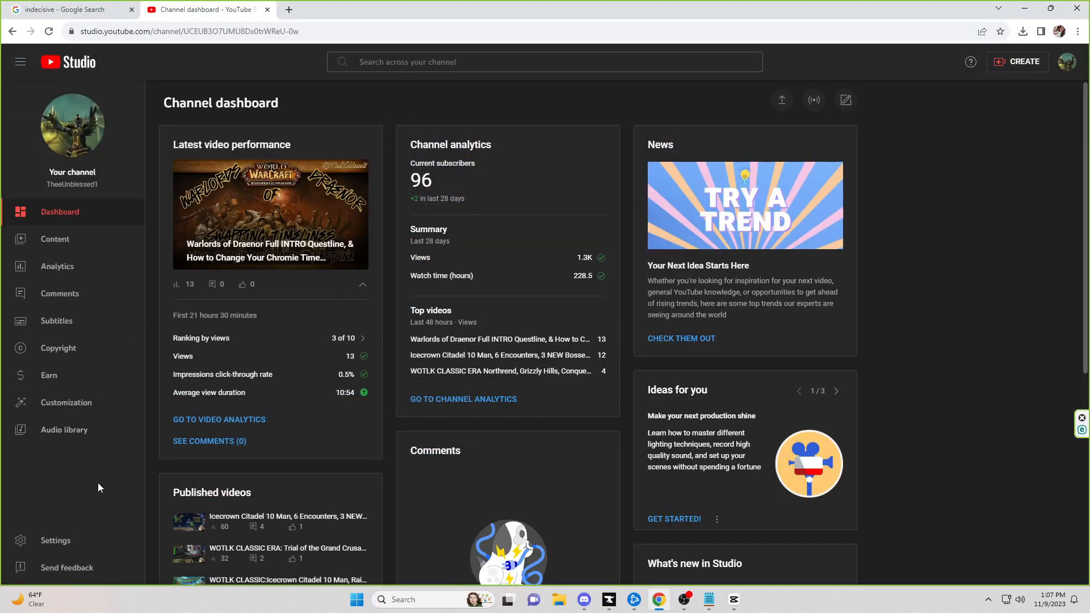
Step: Download Life of Riley from the YouTube Studio audio library, copy its Creative Commons attribution text and view it in Notepad
left_click(79, 441)
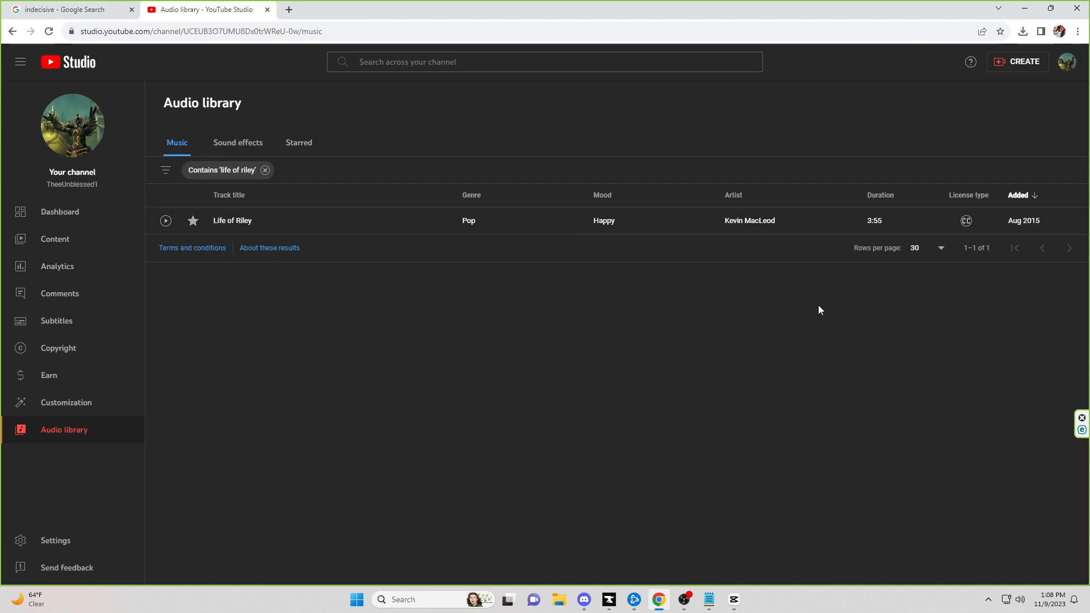
left_click(1025, 221)
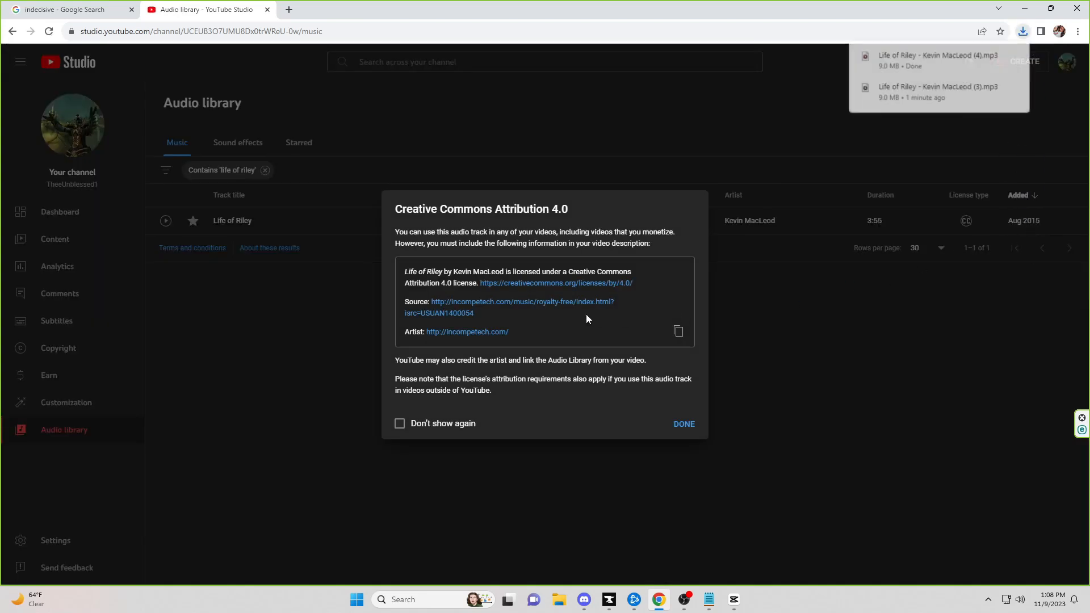
left_click(678, 332)
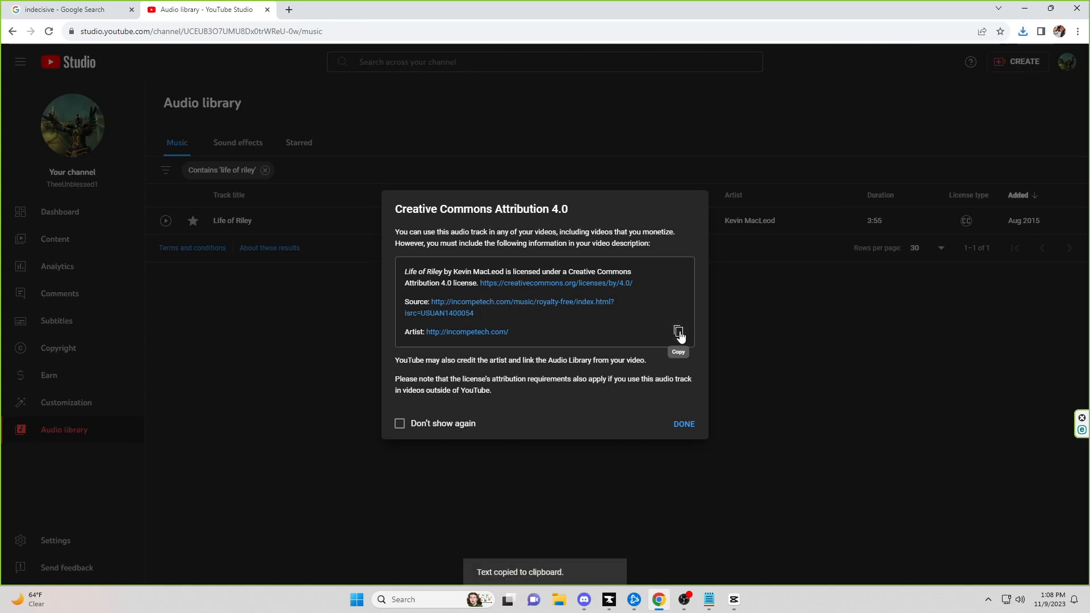
left_click(684, 424)
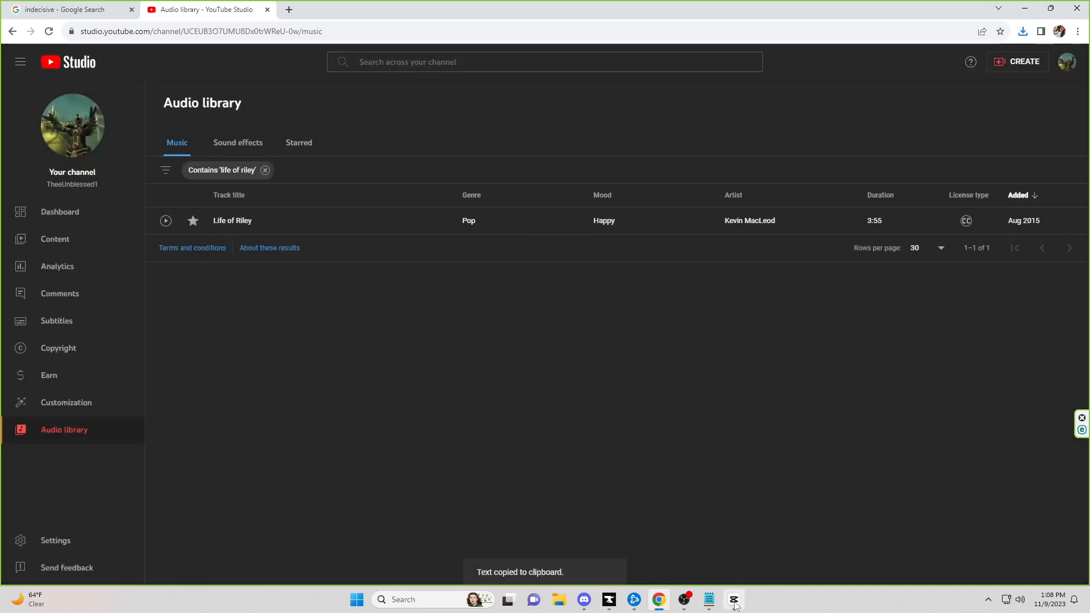
left_click(704, 600)
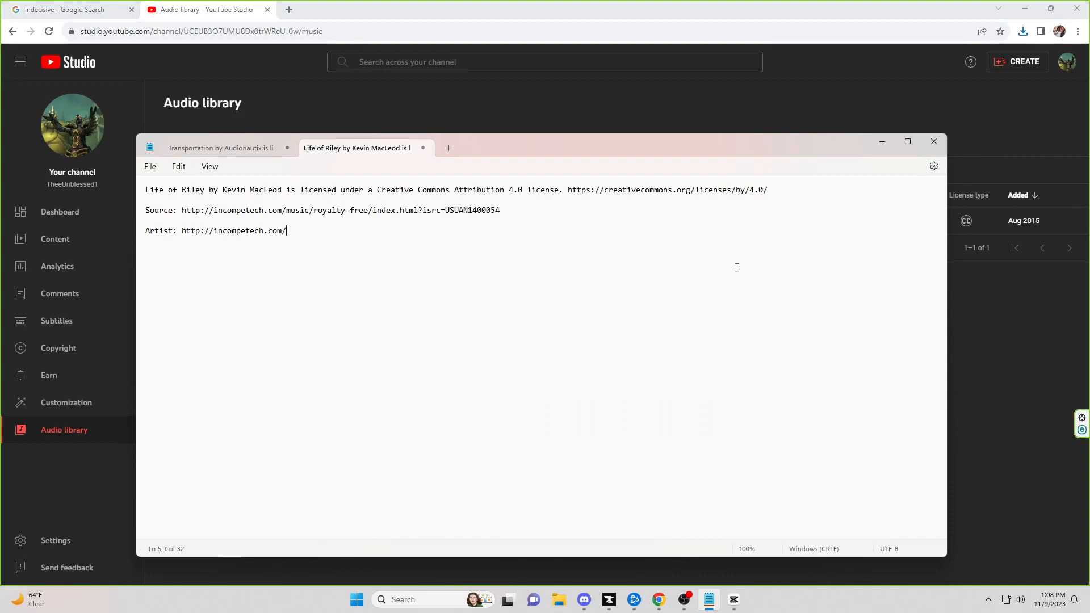
left_click(880, 143)
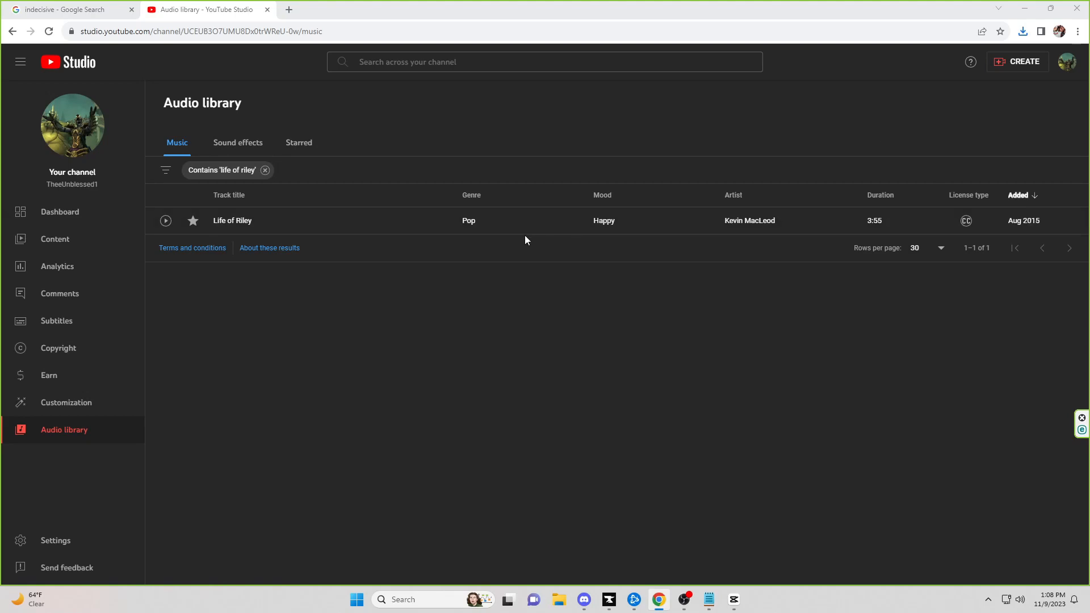
Step: Paste the Life of Riley attribution above the hashtags in the description of the Warlords of Draenor Full INTRO Questline video
left_click(59, 241)
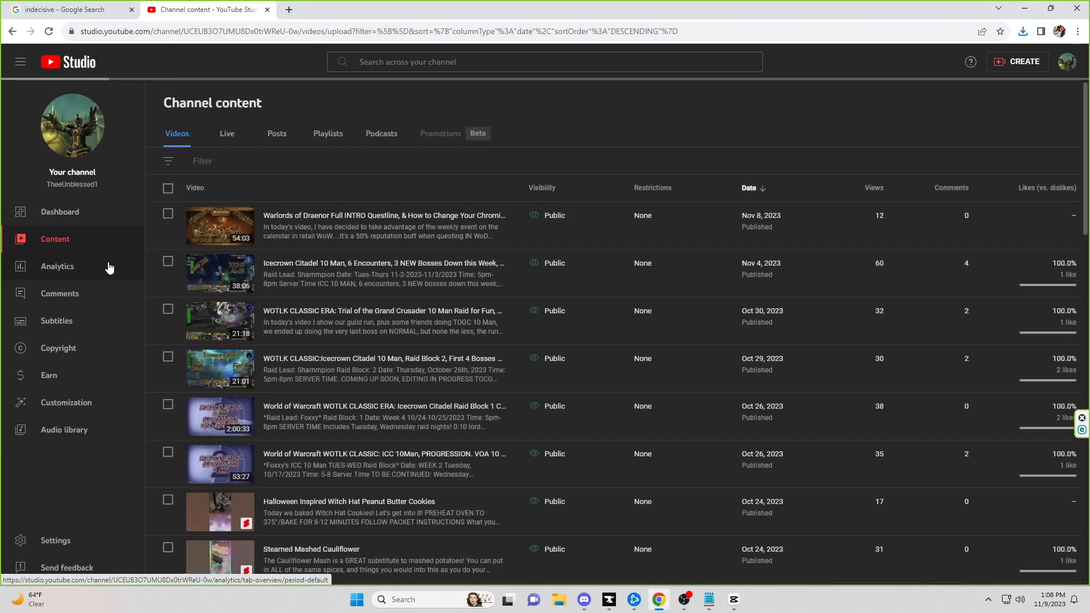
left_click(270, 236)
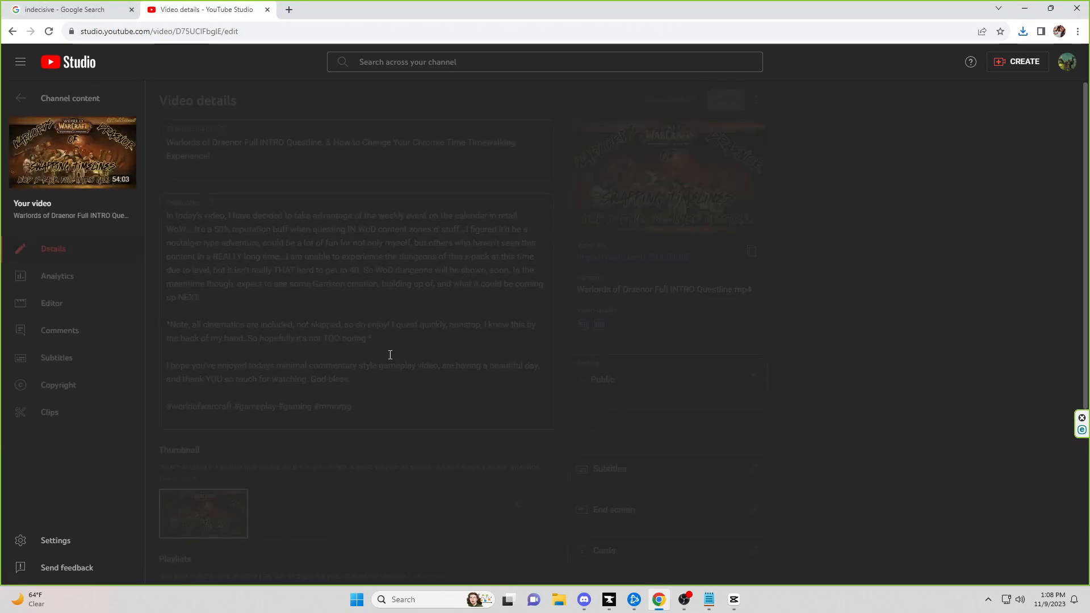
key("Return")
key("Return")
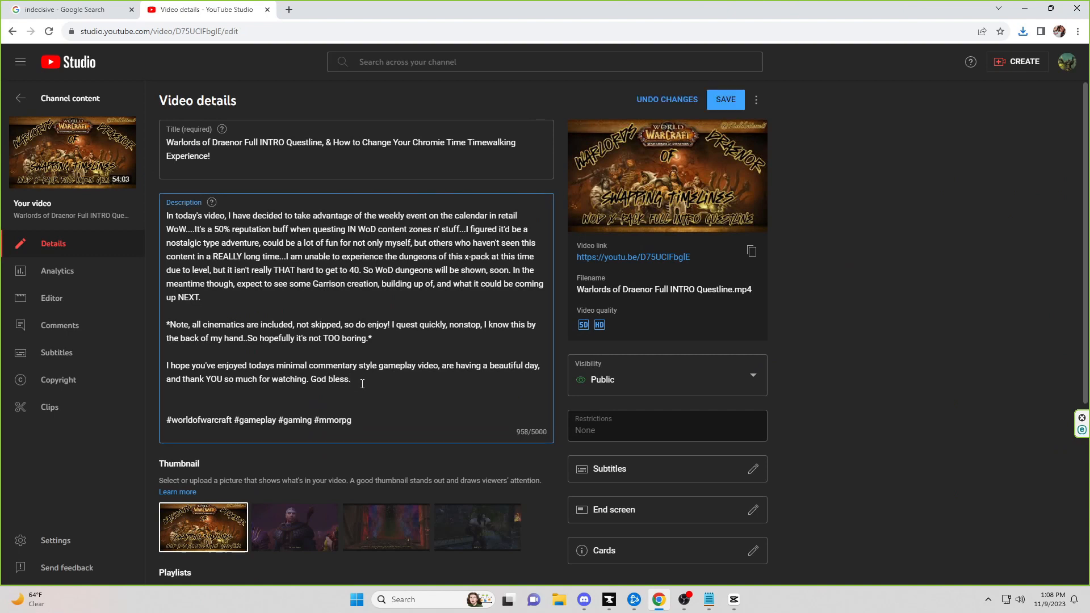
right_click(174, 411)
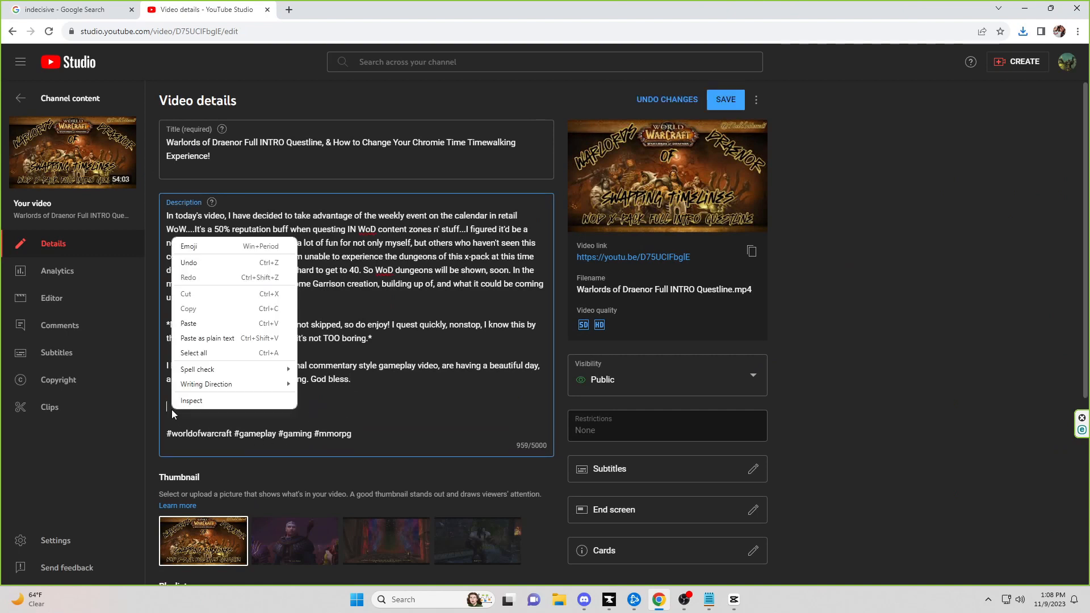
left_click(204, 326)
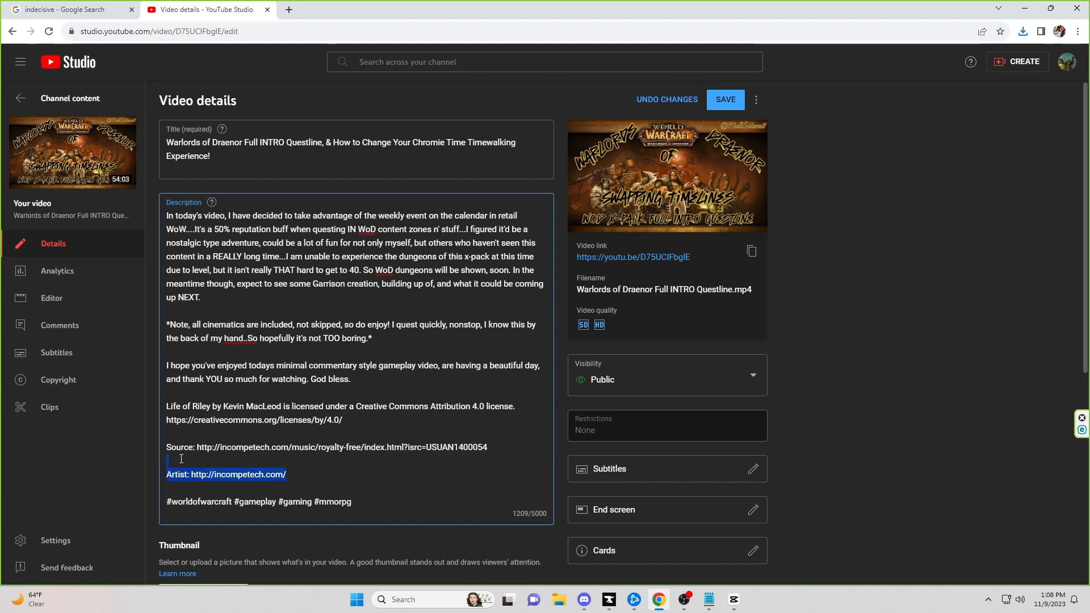
Step: Delete the pasted Life of Riley attribution and an extra blank line from the video description
left_click_drag(181, 459, 168, 410)
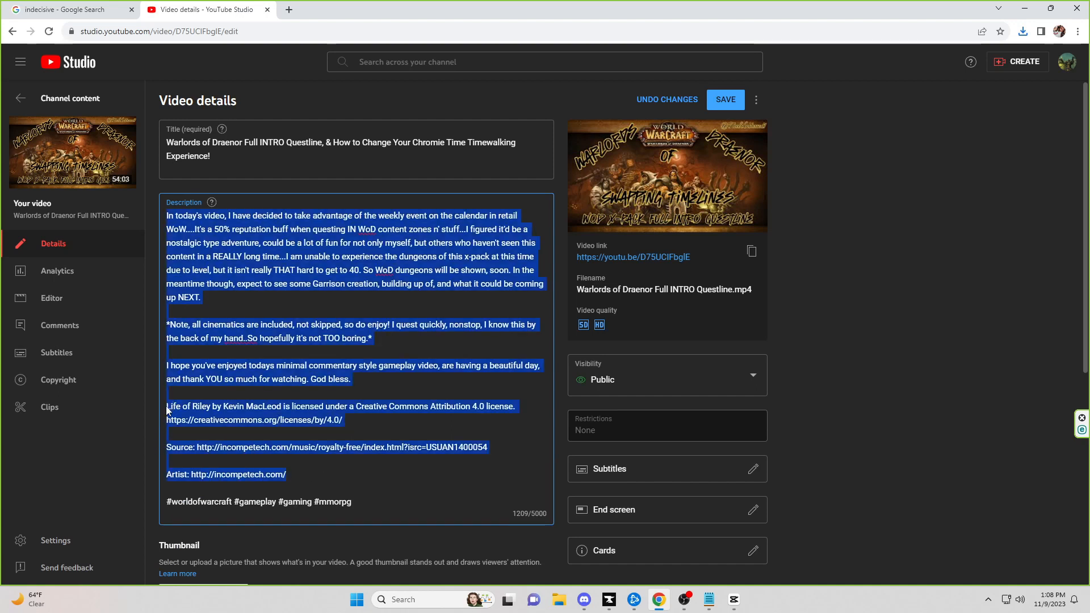
left_click_drag(293, 482, 168, 443)
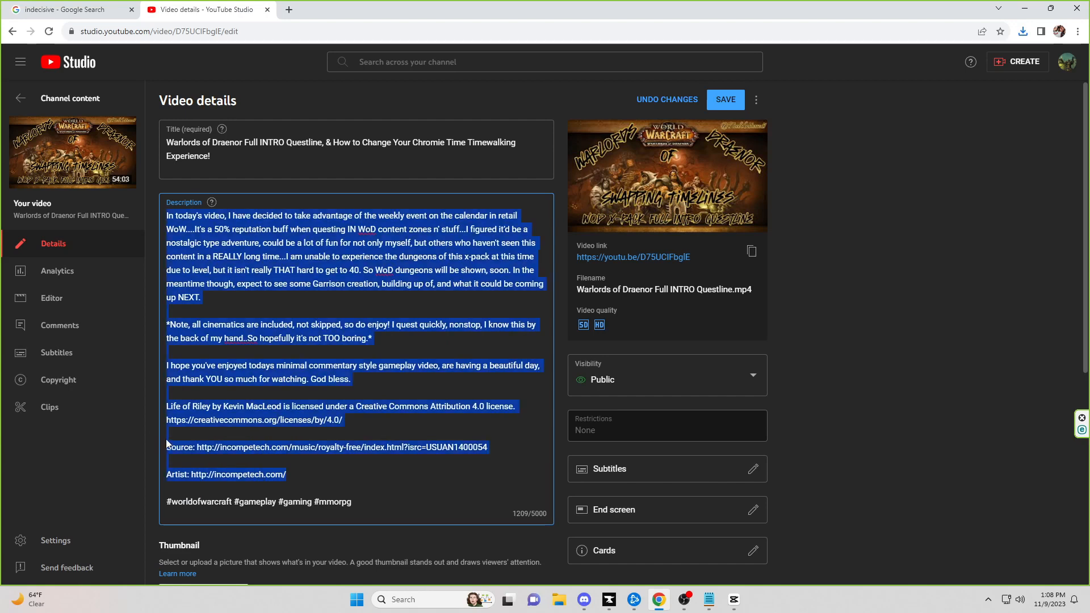
left_click_drag(167, 387, 174, 407)
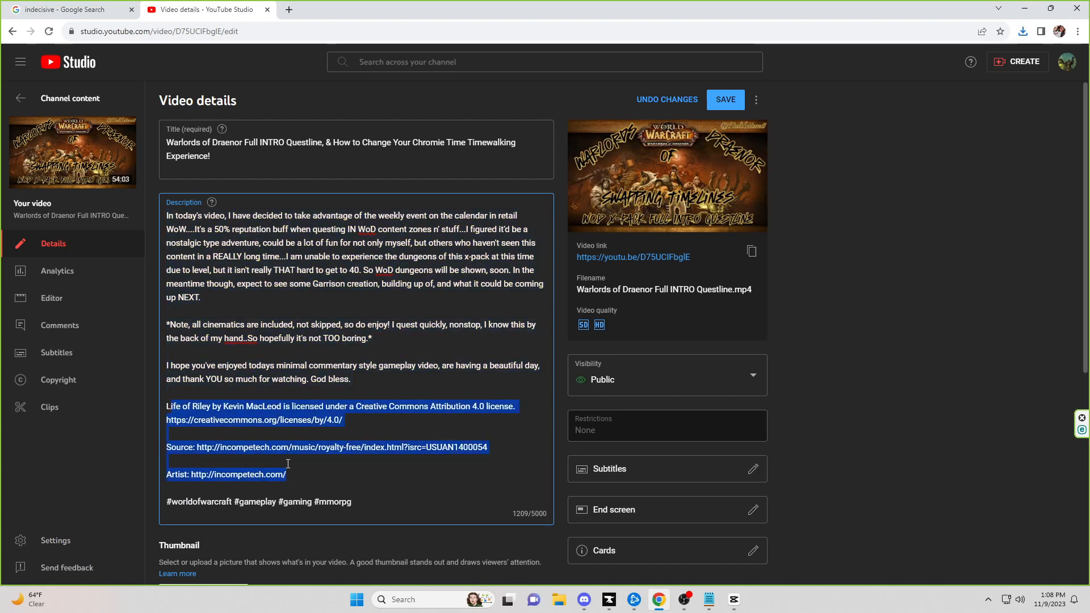
key("BackSpace")
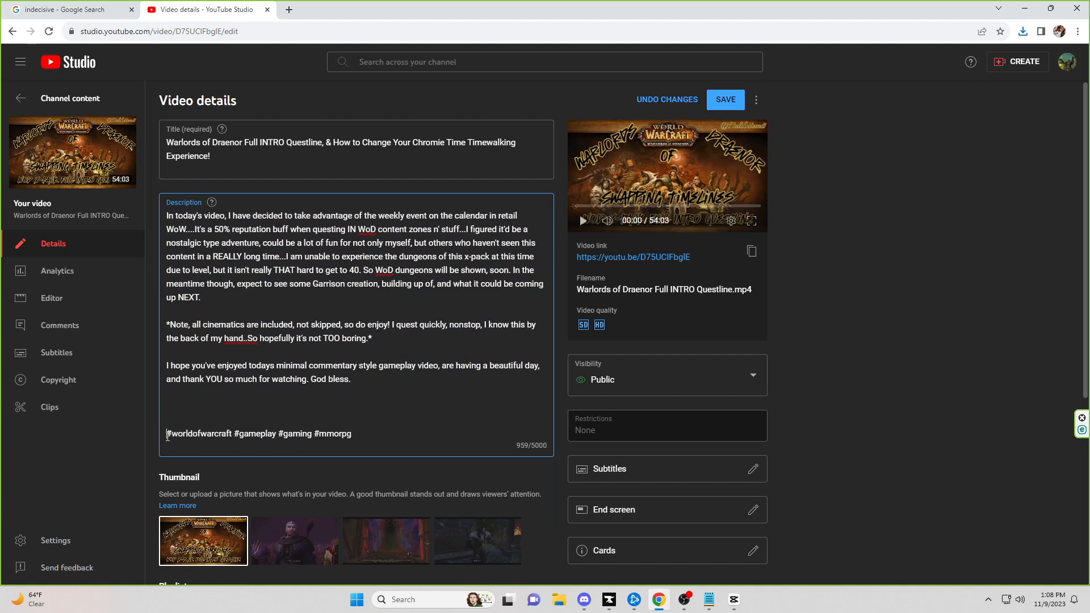
key("BackSpace")
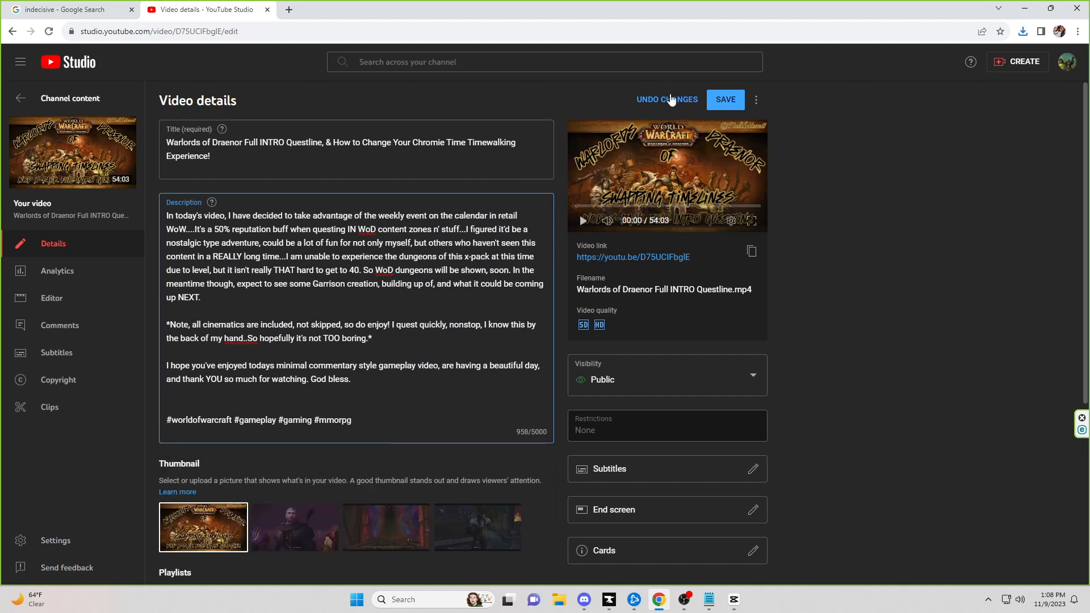
Step: Leave the video's details page and return to the channel's content list in YouTube Studio
left_click(54, 101)
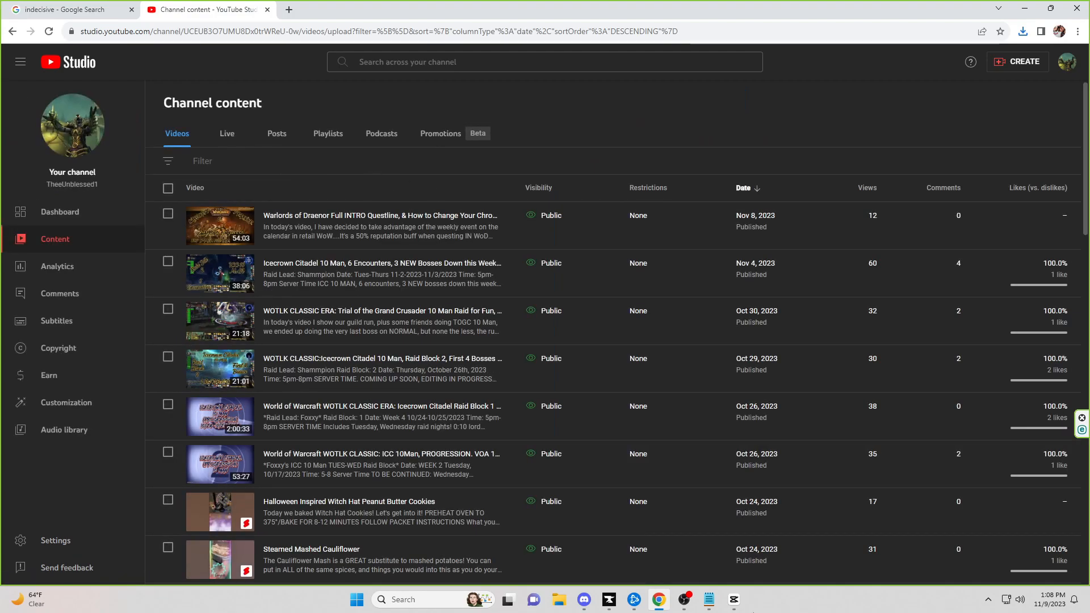
left_click(684, 603)
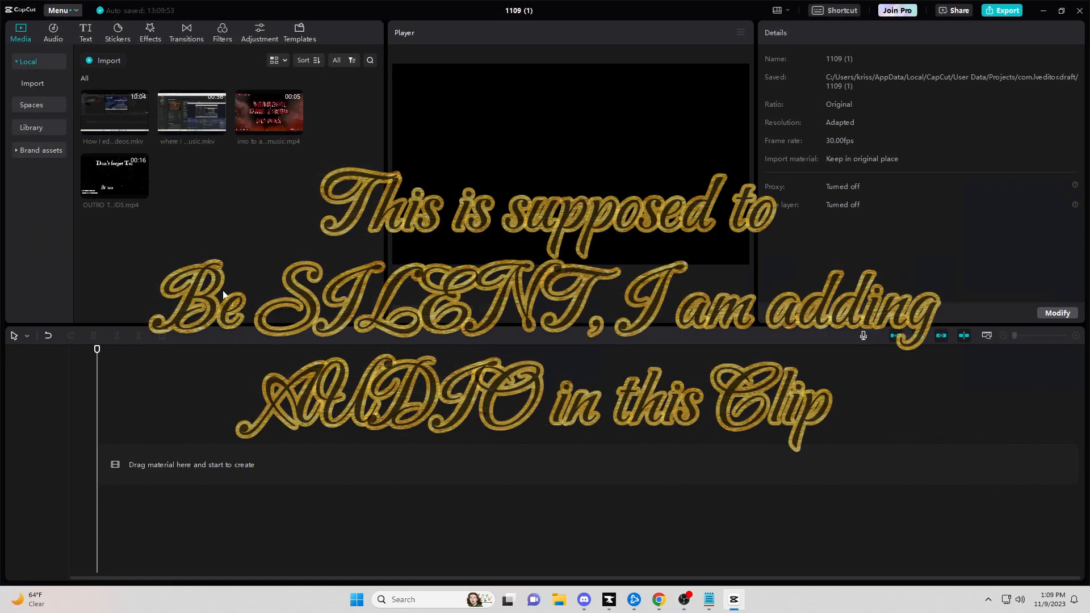
Step: In CapCut, place How I edit my videos.mkv, where i get my music.mkv and OUTRO TO ALL GAME VIDS.mp4 in sequence on the main track
left_click_drag(114, 114, 181, 472)
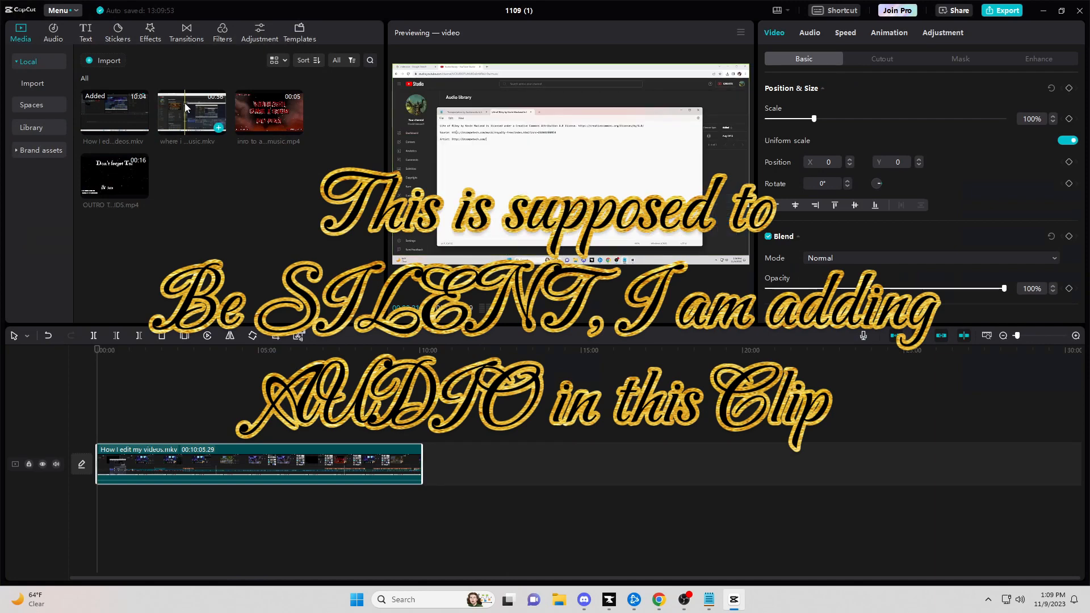
left_click_drag(185, 108, 437, 466)
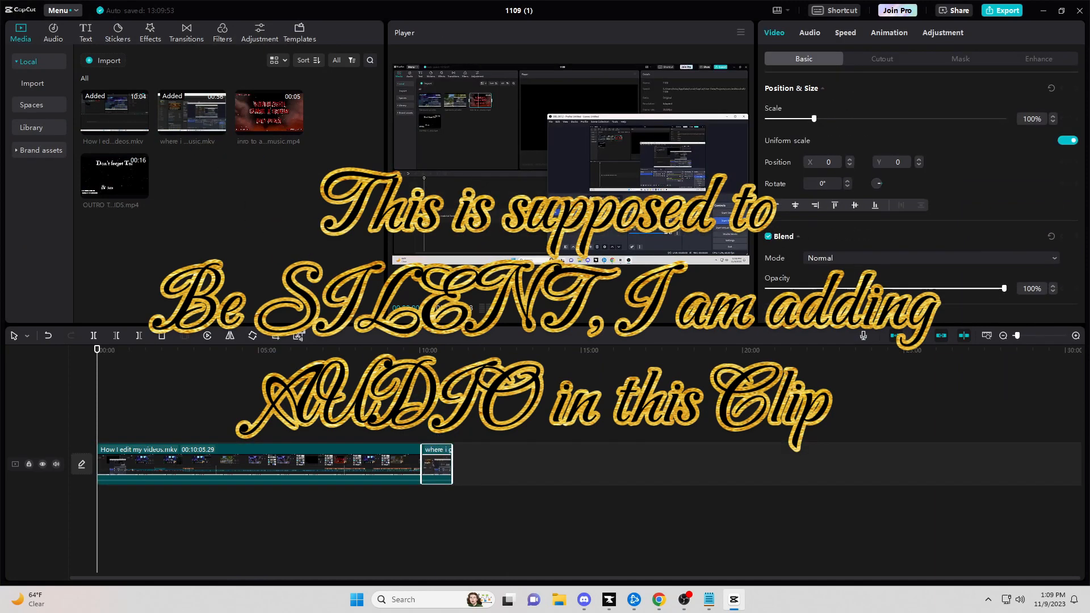
left_click_drag(114, 176, 479, 461)
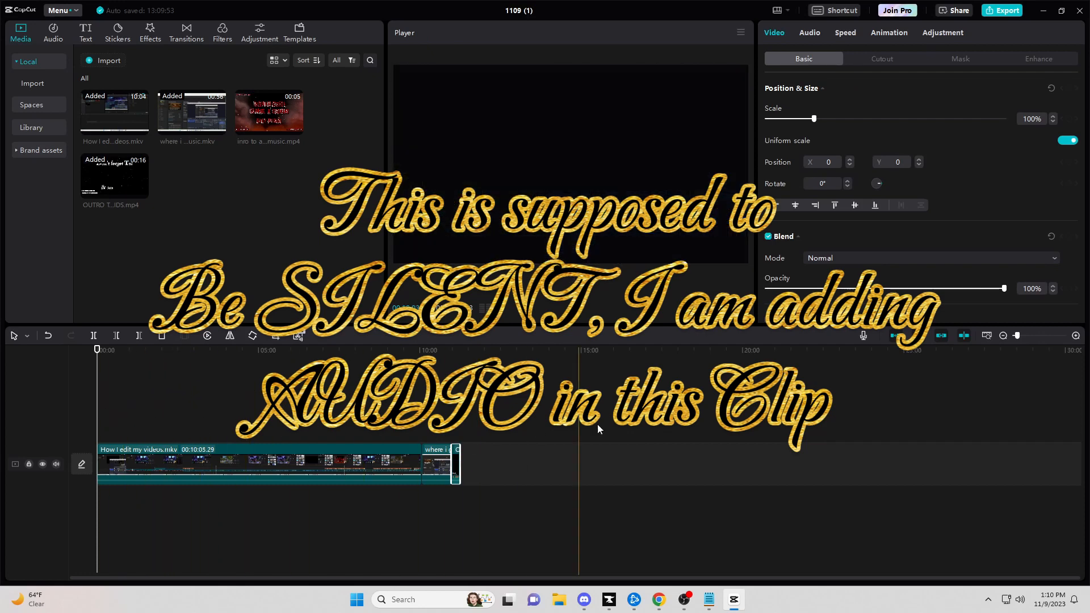
Step: Mute the How I edit my videos clip by lowering its volume to -∞ dB
left_click_drag(1016, 336, 1033, 336)
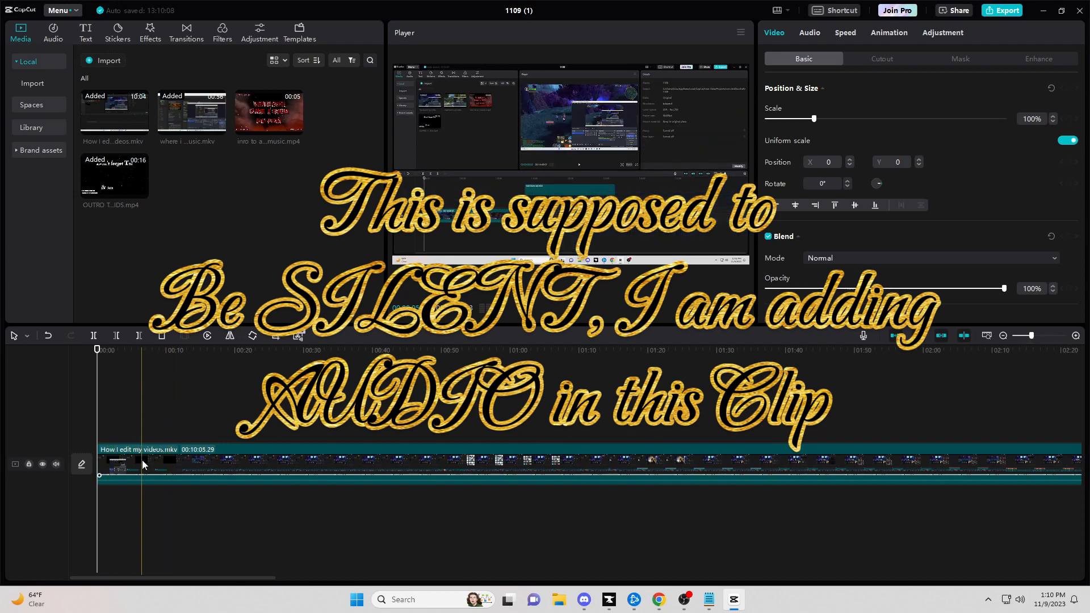
left_click(125, 464)
left_click(809, 33)
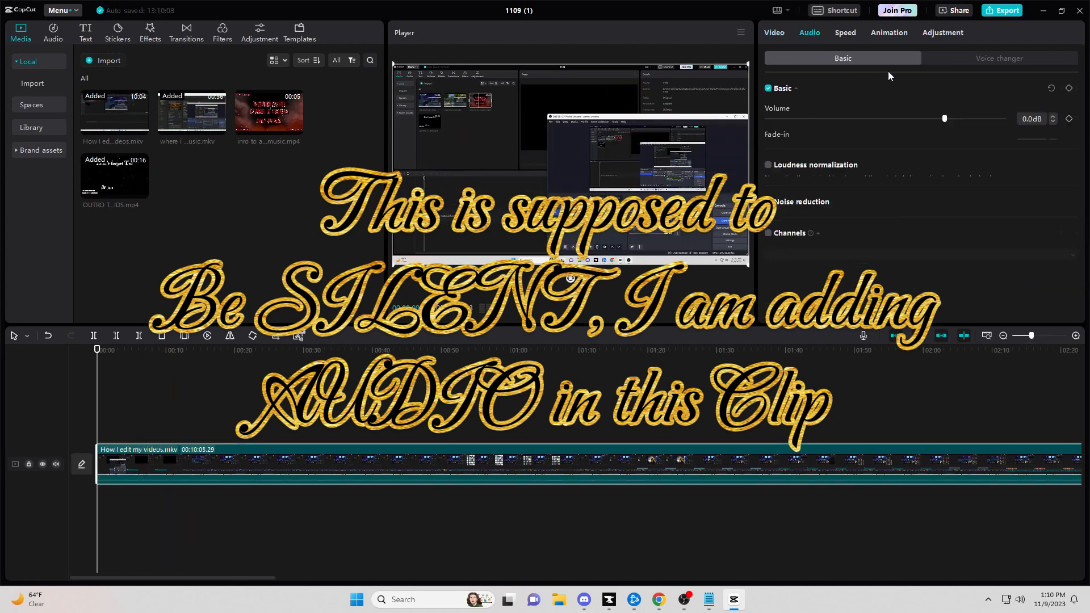
left_click_drag(944, 118, 767, 119)
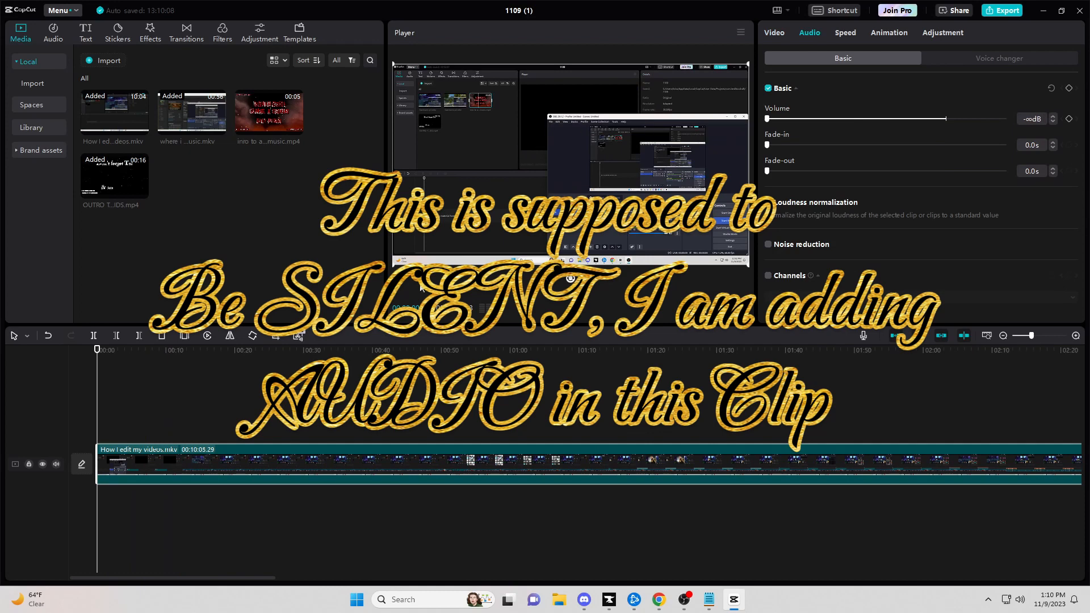
Step: Mute the where i get my music clip at -∞ dB and return to the beginning of the timeline
left_click_drag(215, 580, 908, 563)
left_click(908, 465)
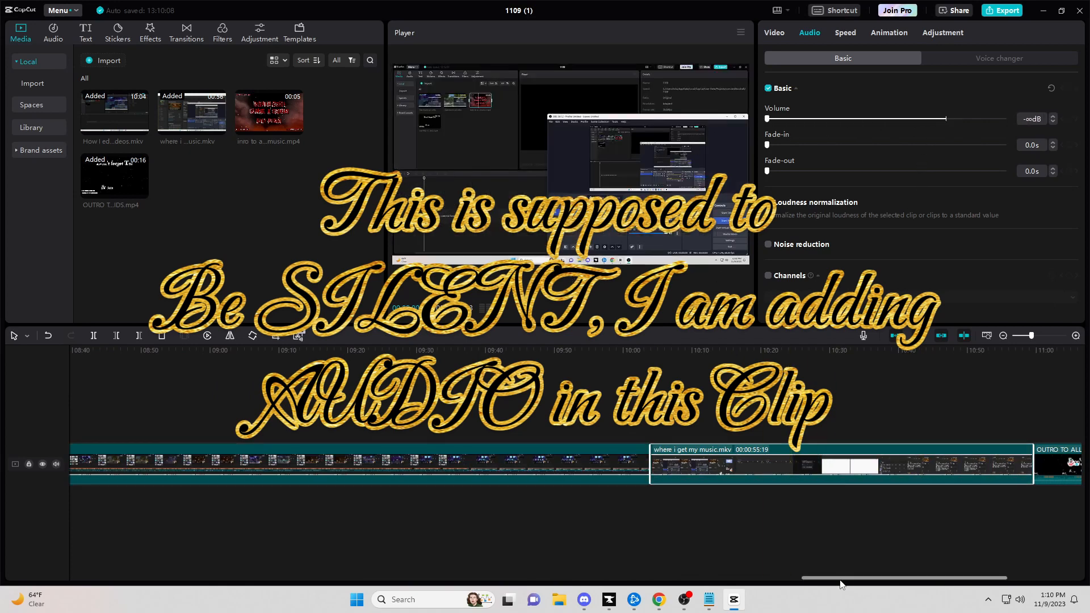
scroll(852, 579, "right", 5)
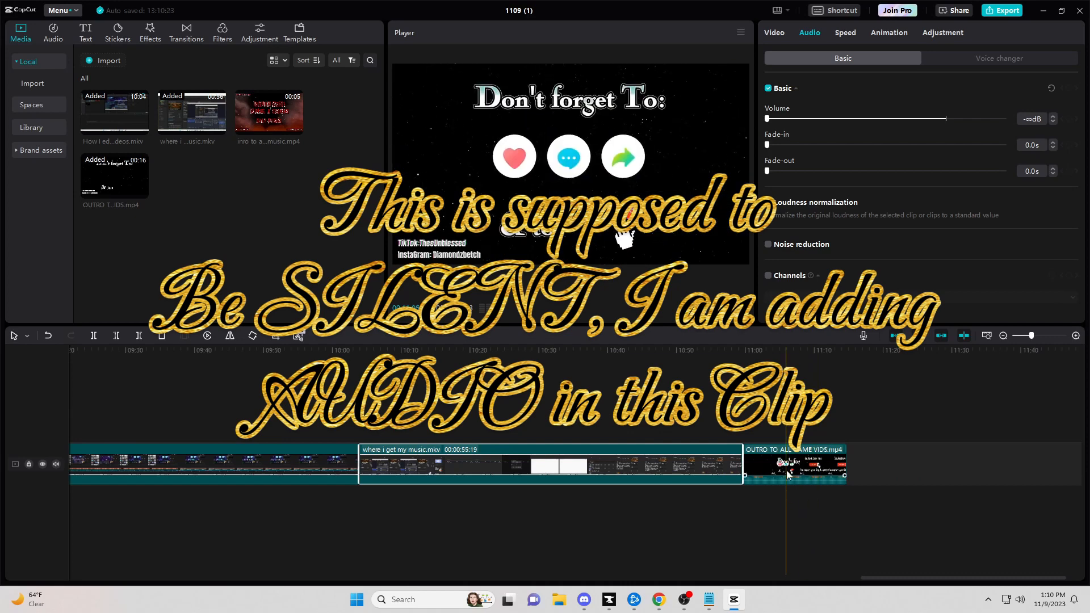
left_click_drag(909, 577, 647, 578)
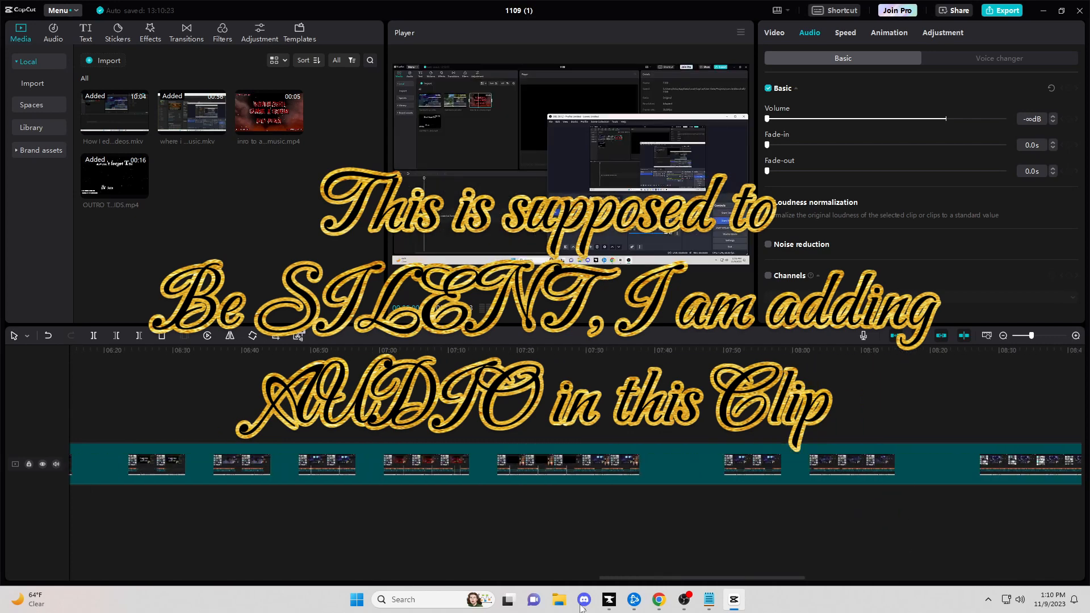
left_click_drag(580, 607, 103, 602)
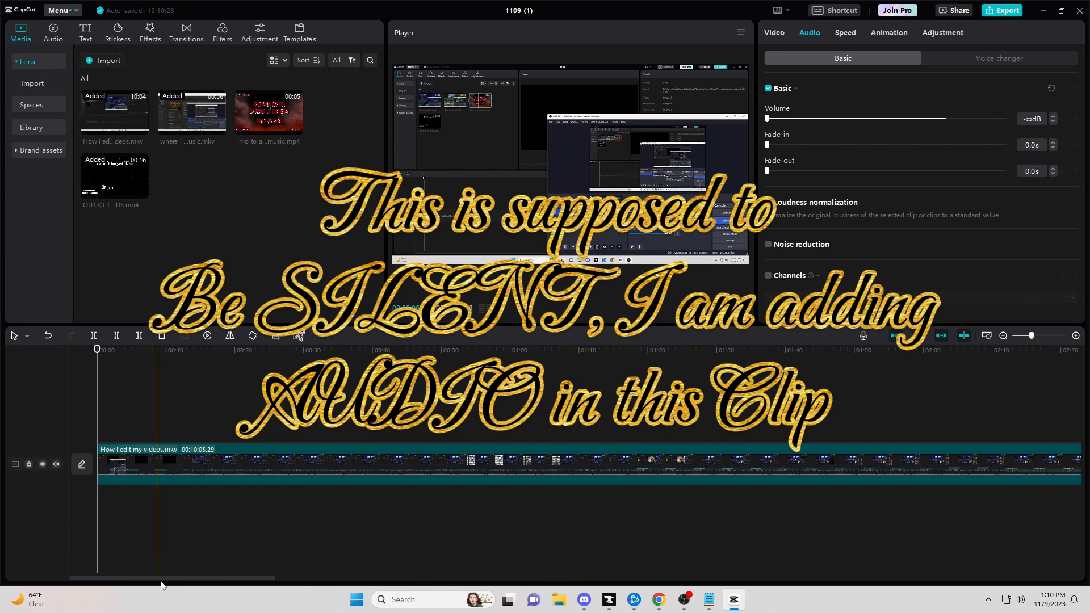
Step: Import the newest Life of Riley MP3 from Downloads and place it at the start of an audio track below the video
left_click(59, 36)
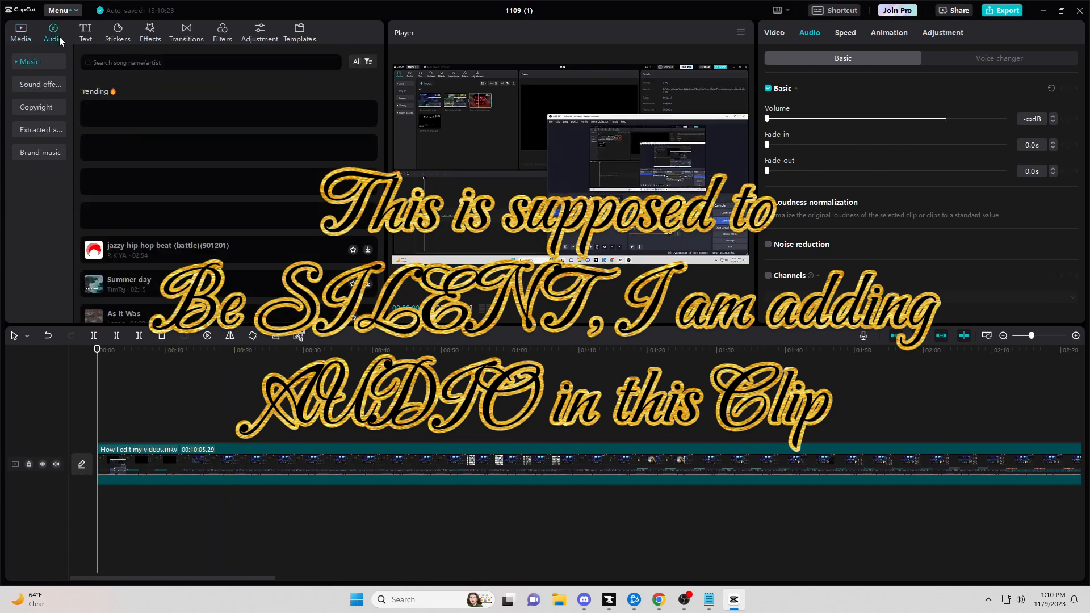
left_click(39, 130)
left_click(218, 185)
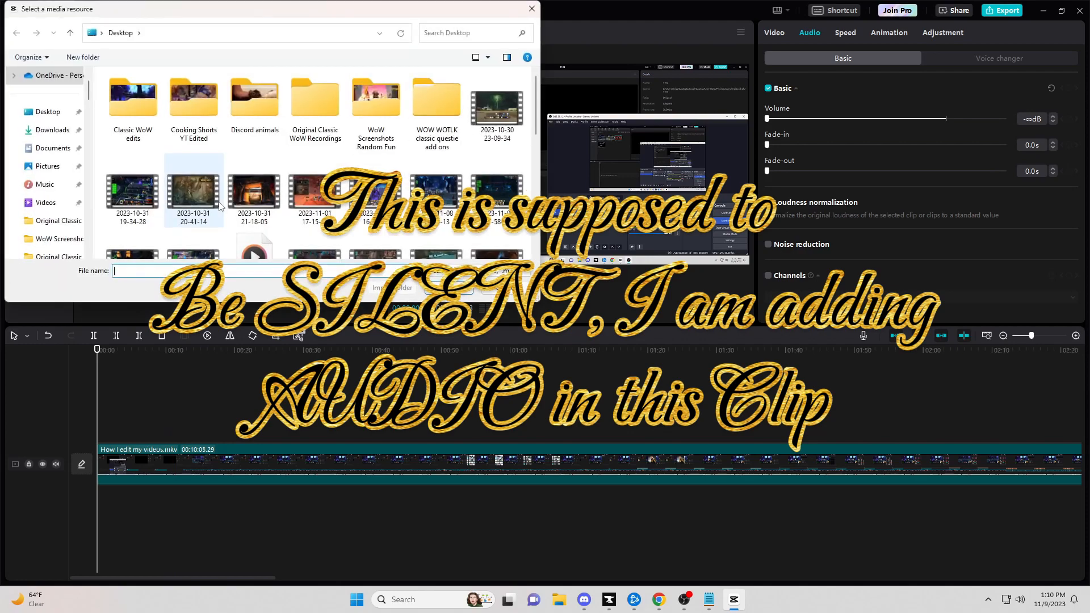
left_click(42, 131)
left_click(157, 108)
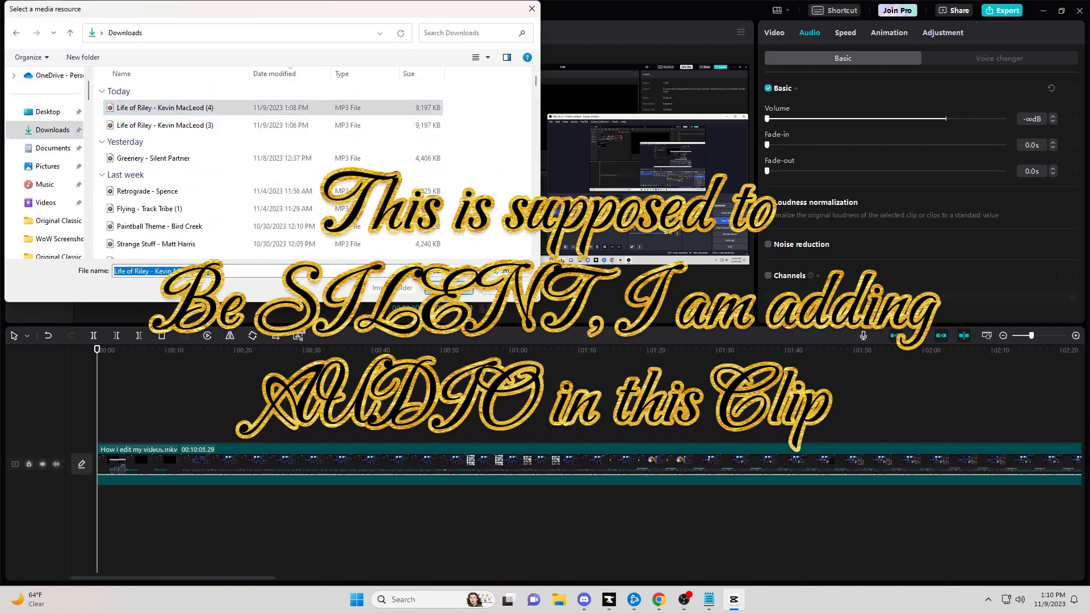
left_click(448, 288)
left_click_drag(121, 87, 102, 503)
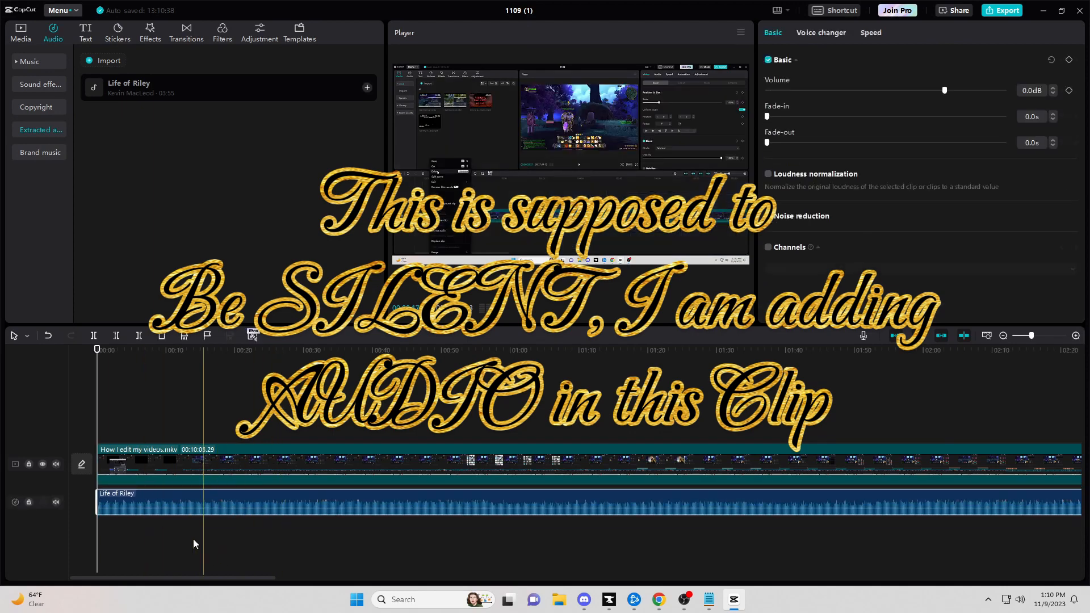
Step: Add a second Life of Riley copy on a new audio track, slightly overlapping the first one's end, with a 1.0 s fade-in
left_click_drag(116, 578, 353, 599)
left_click_drag(128, 94, 503, 530)
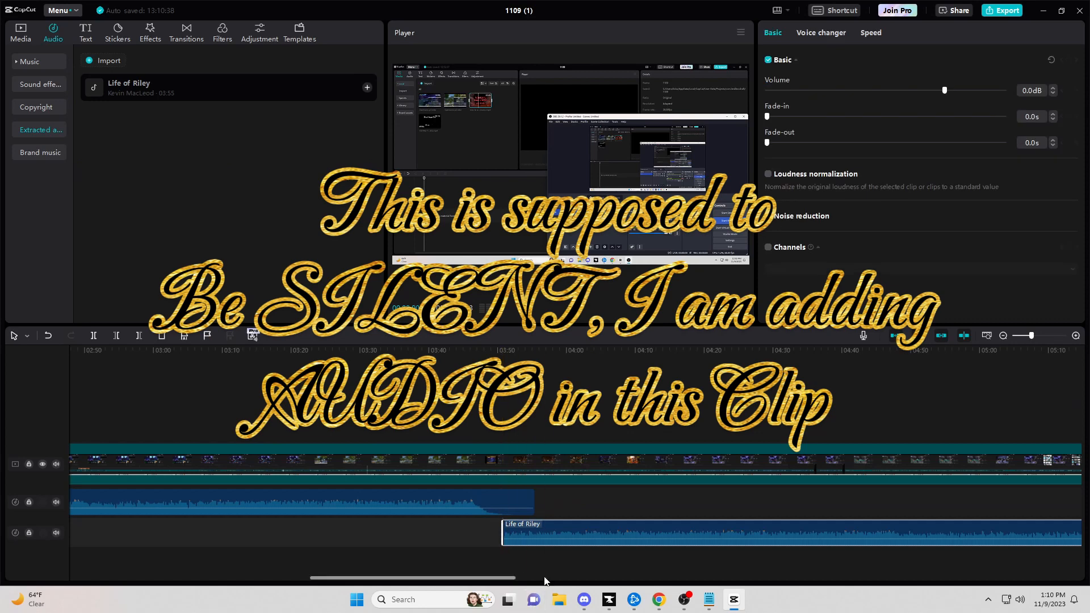
left_click_drag(567, 526, 571, 535)
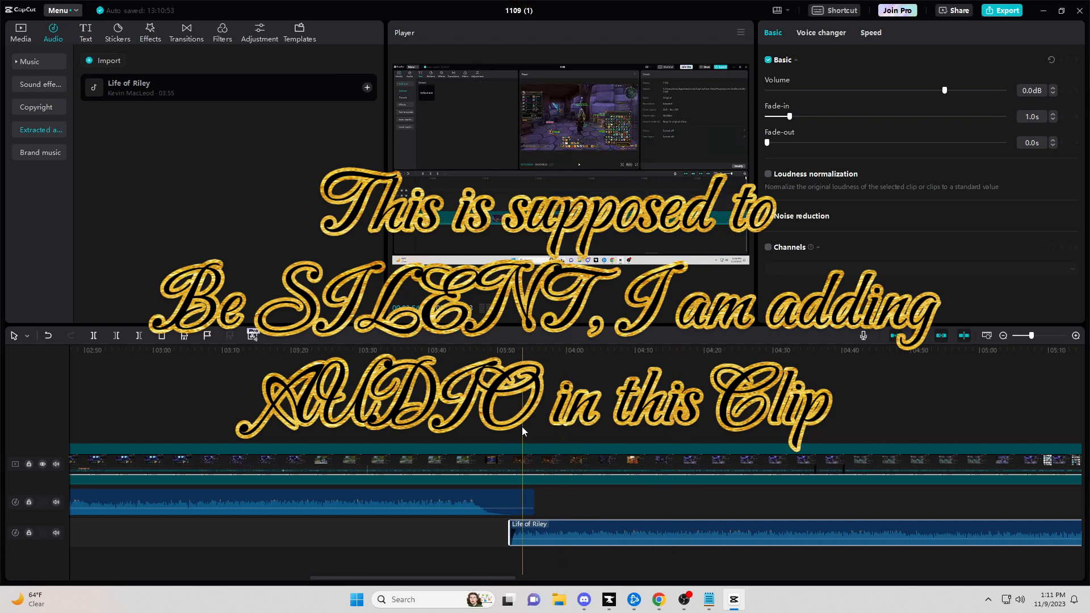
left_click(481, 408)
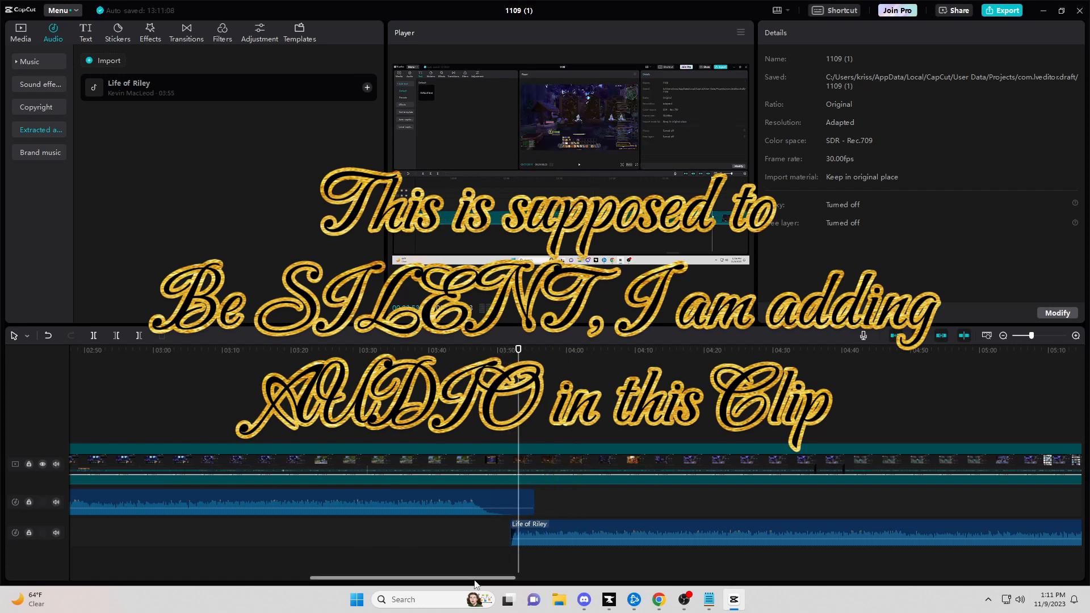
Step: Add a third Life of Riley copy on the first audio track, overlapping the second copy's end, with a 1.0 s fade-in
left_click_drag(488, 578, 810, 588)
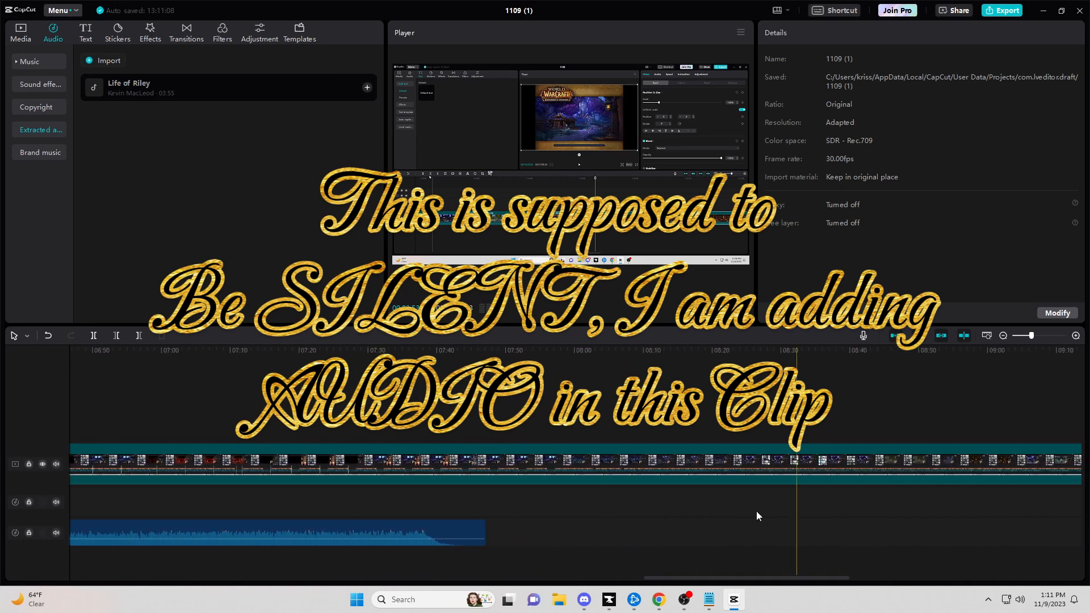
left_click_drag(133, 90, 461, 502)
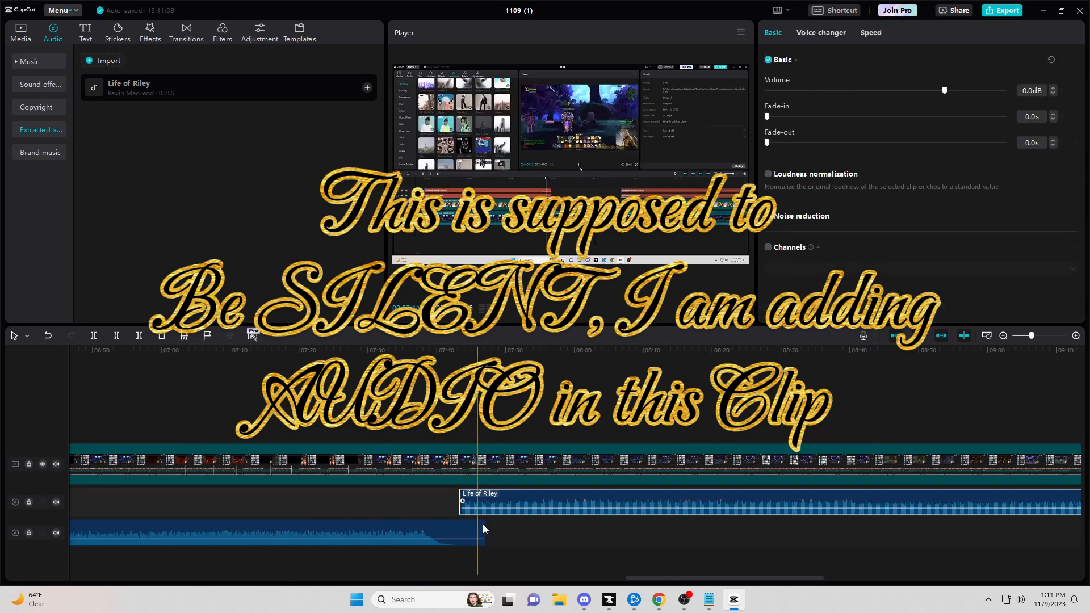
left_click(772, 117)
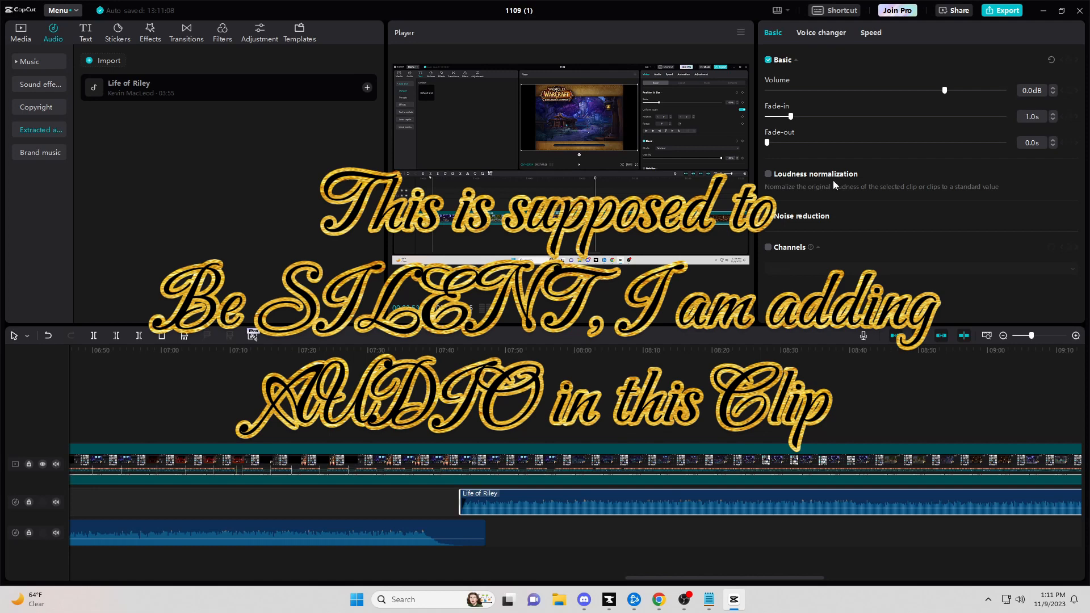
Step: Split the last Life of Riley clip where the outro begins, delete the remainder and give the kept part a 1.0 s fade-out
left_click_drag(688, 578, 885, 592)
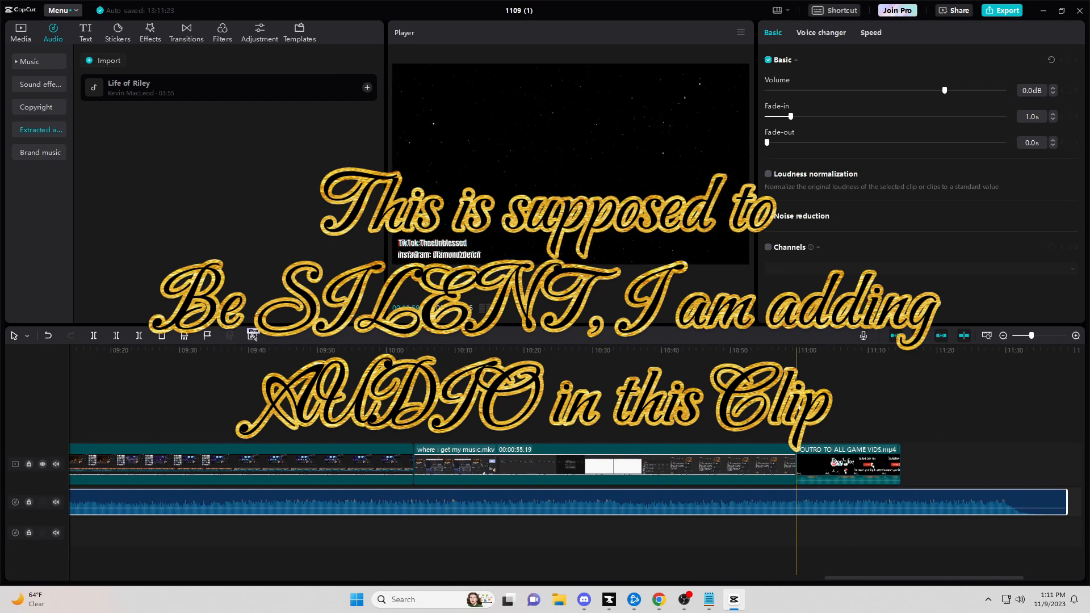
left_click(795, 536)
left_click(805, 499)
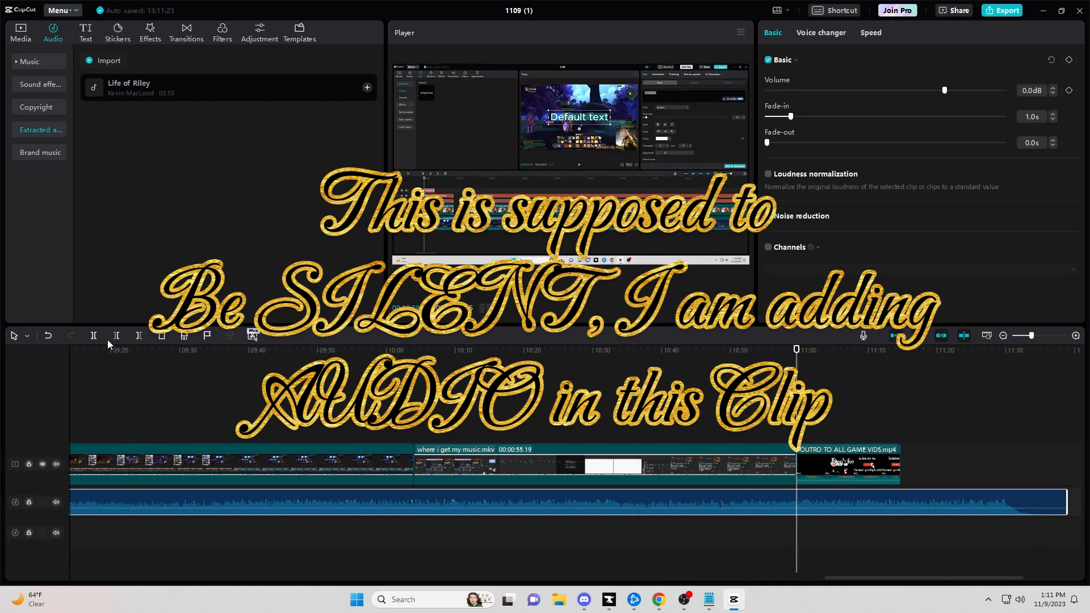
right_click(886, 498)
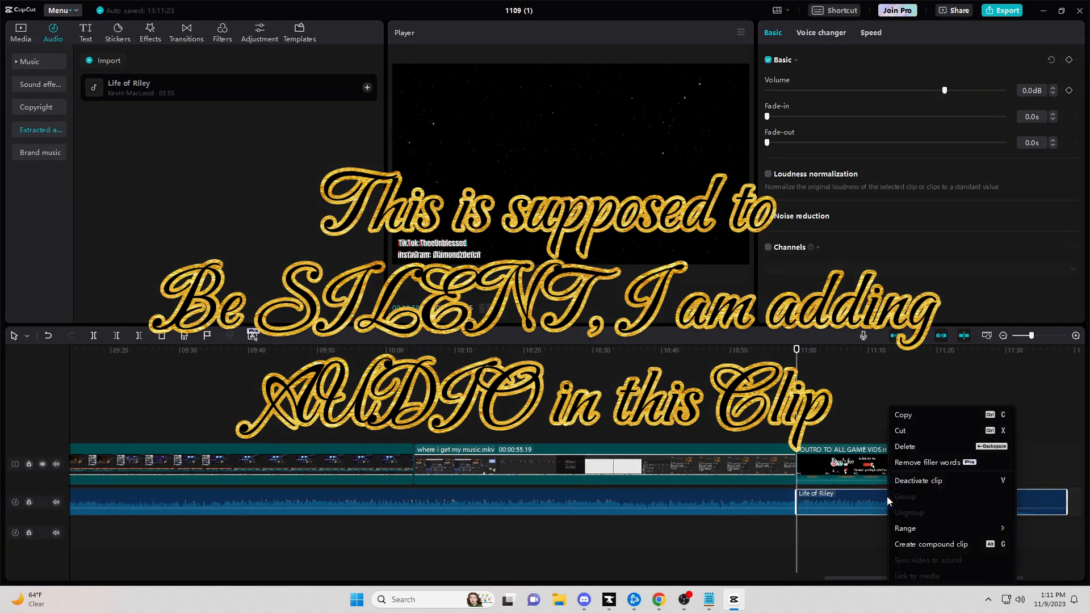
left_click(905, 446)
left_click(784, 507)
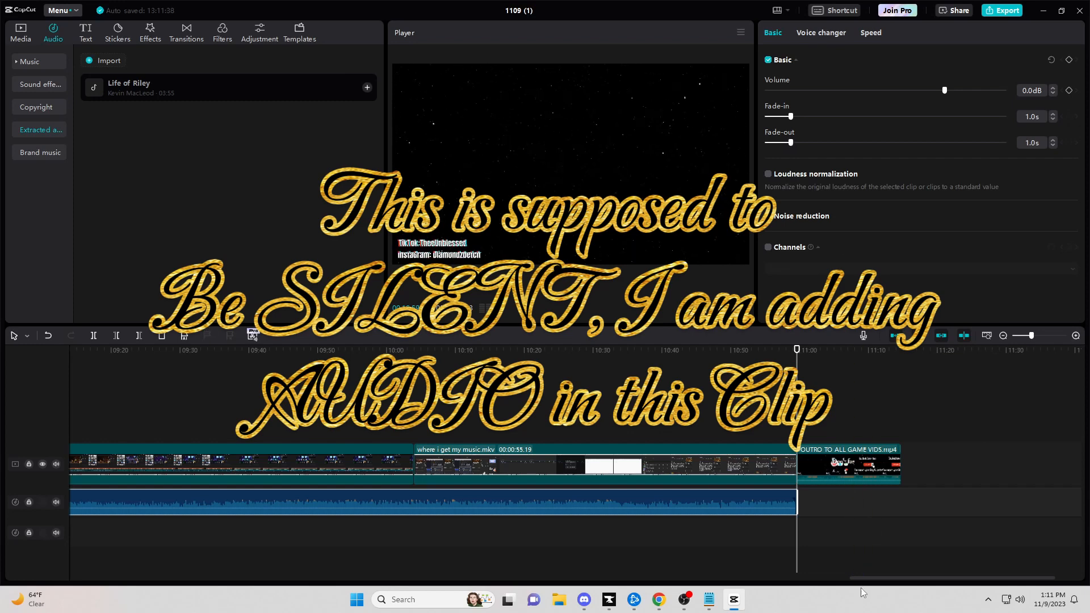
Step: Return the playhead to the start of the timeline and play back the opening with the added music
left_click_drag(867, 582, 12, 607)
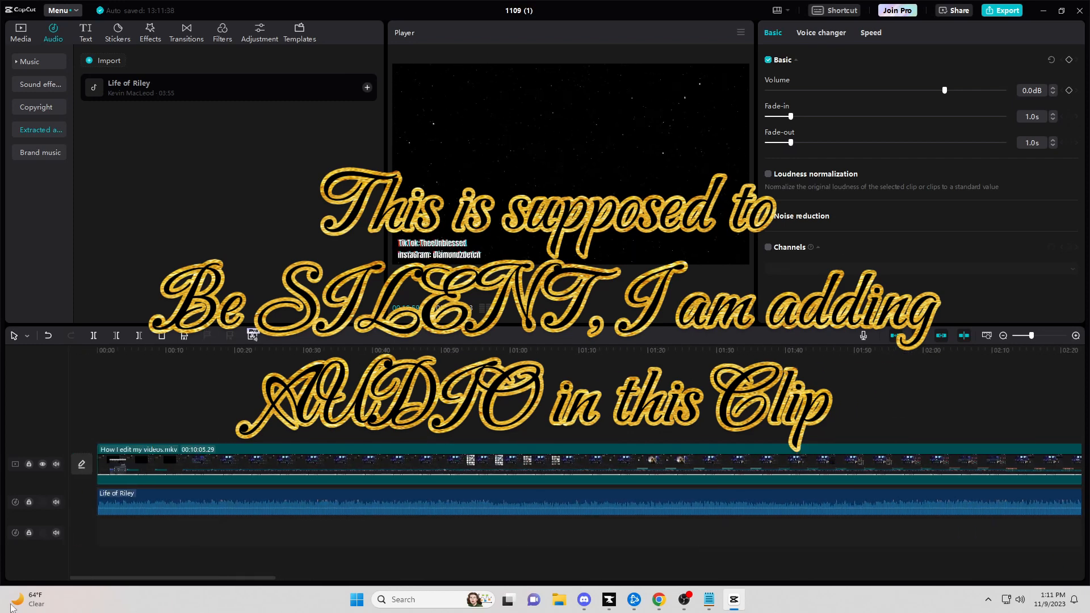
left_click(146, 389)
key("Home")
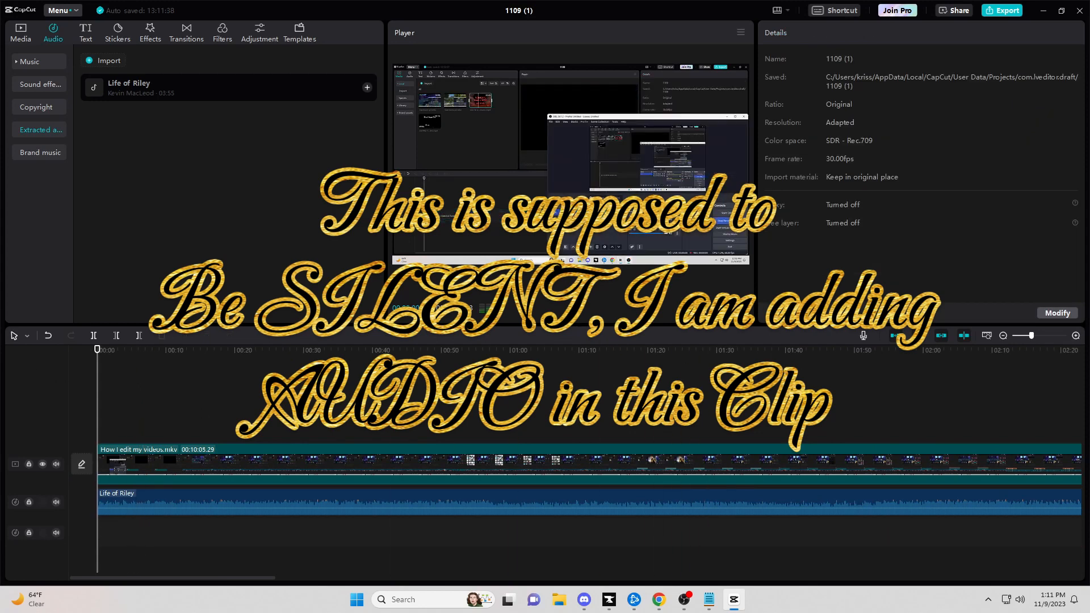
key("space")
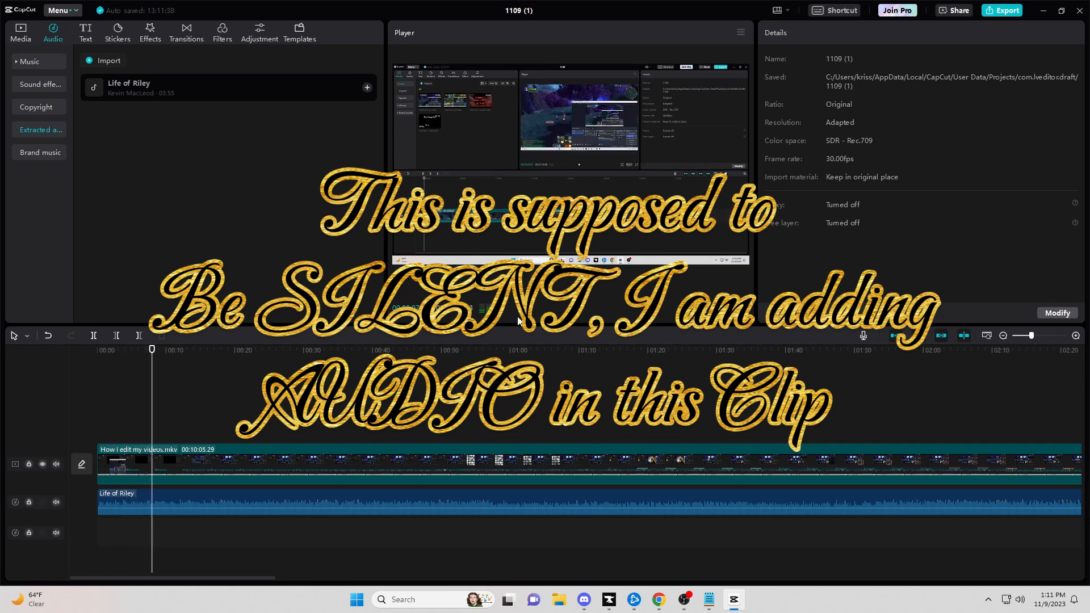
Step: Add a default text clip at about 00:10 over the video and enter "thats how i add music" as its text
left_click(88, 36)
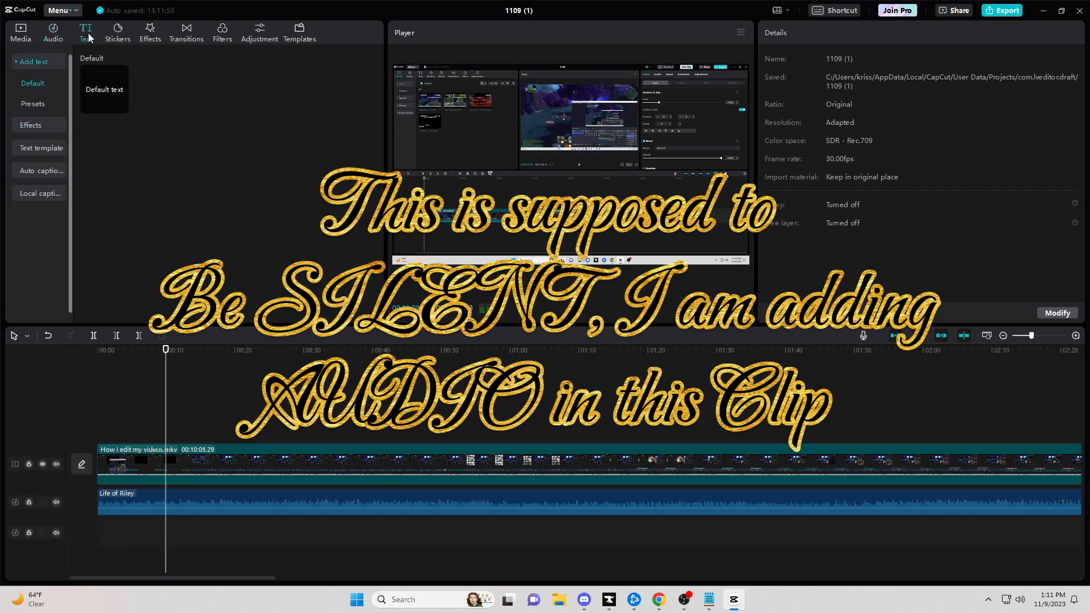
left_click(121, 107)
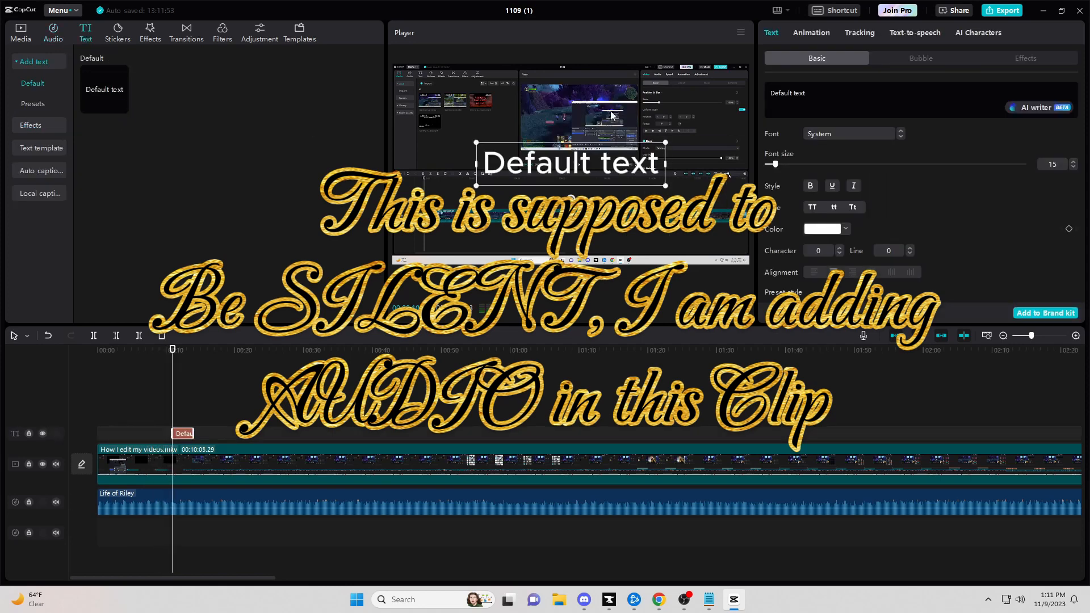
triple_click(806, 99)
type("th")
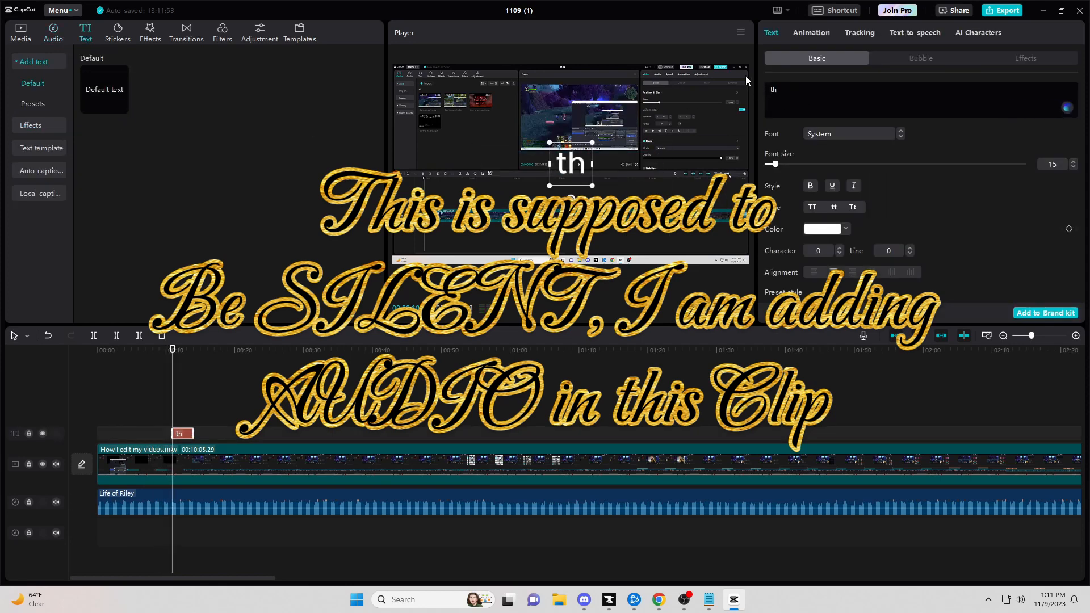
type("ats how i add m")
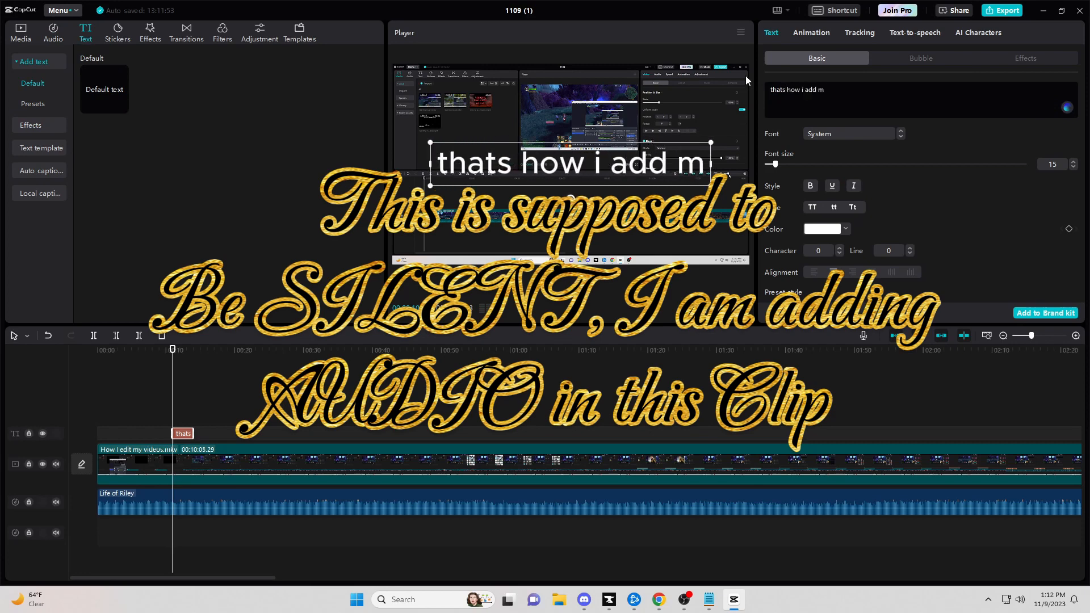
type("usic")
Step: Clear all the wording from the new text clip
key("BackSpace")
key("BackSpace")
key("BackSpace")
key("BackSpace")
key("BackSpace")
key("BackSpace")
key("BackSpace")
key("BackSpace")
key("BackSpace")
key("BackSpace")
key("BackSpace")
key("BackSpace")
key("BackSpace")
key("BackSpace")
key("BackSpace")
key("BackSpace")
key("BackSpace")
key("BackSpace")
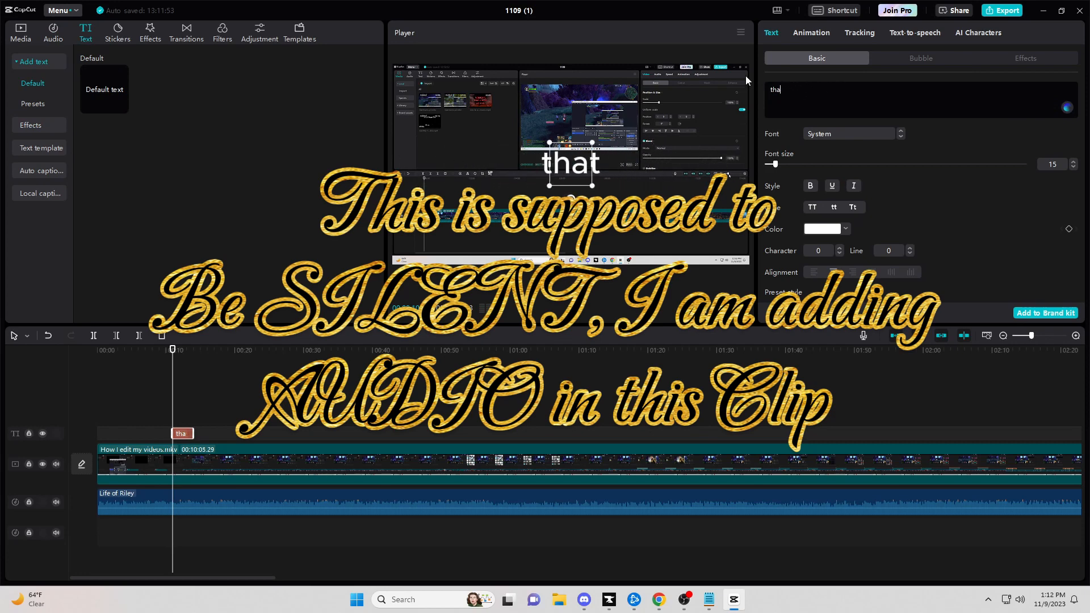
key("BackSpace")
key("BackSpace")
key("BackSpace")
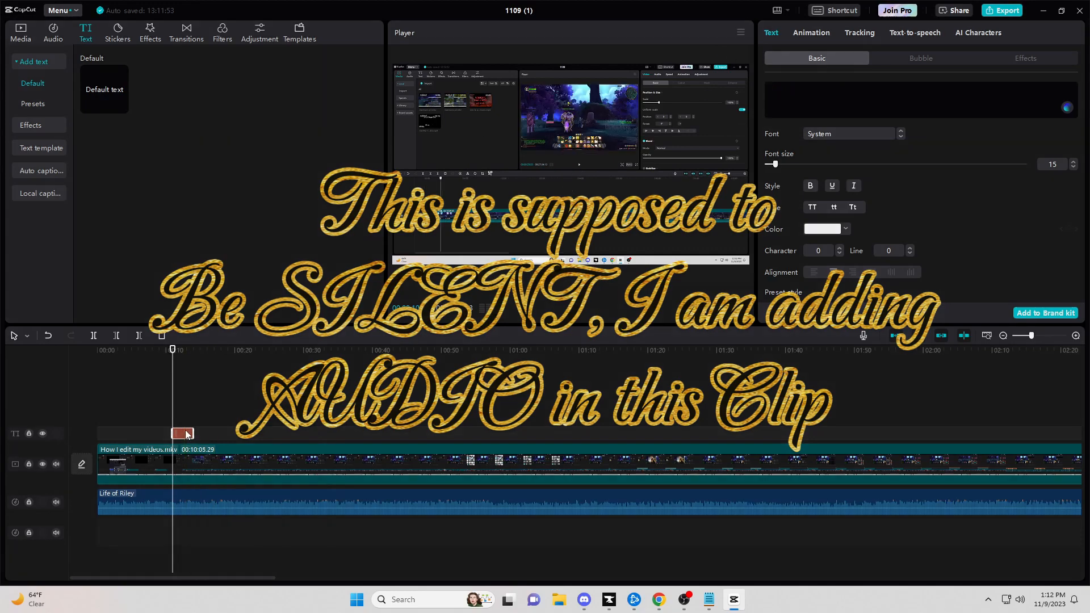
Step: Delete the emptied text clip above the video at about 00:10
right_click(185, 430)
left_click(199, 448)
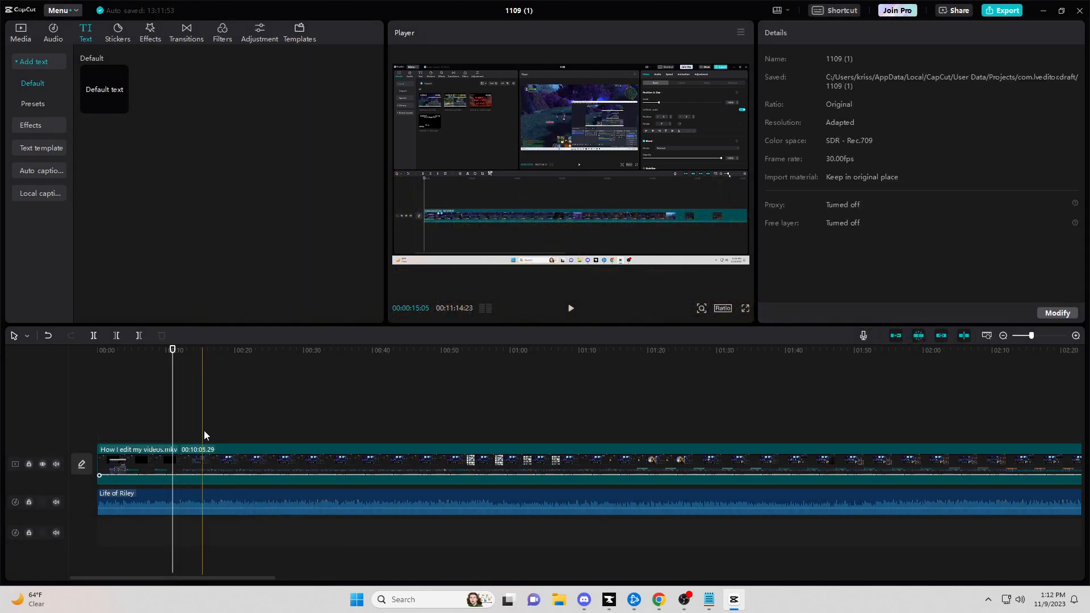
Step: Find the smiling sun in the Trending stickers, download it and add it over the video at 00:00:10:29
left_click(118, 35)
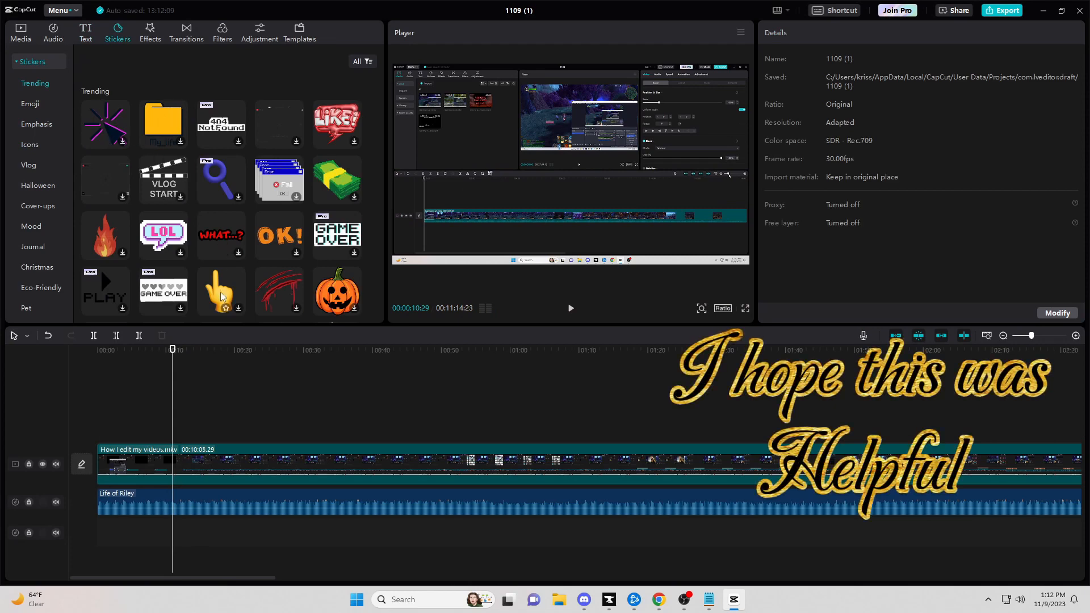
scroll(218, 275, "down", 5)
scroll(270, 263, "down", 1)
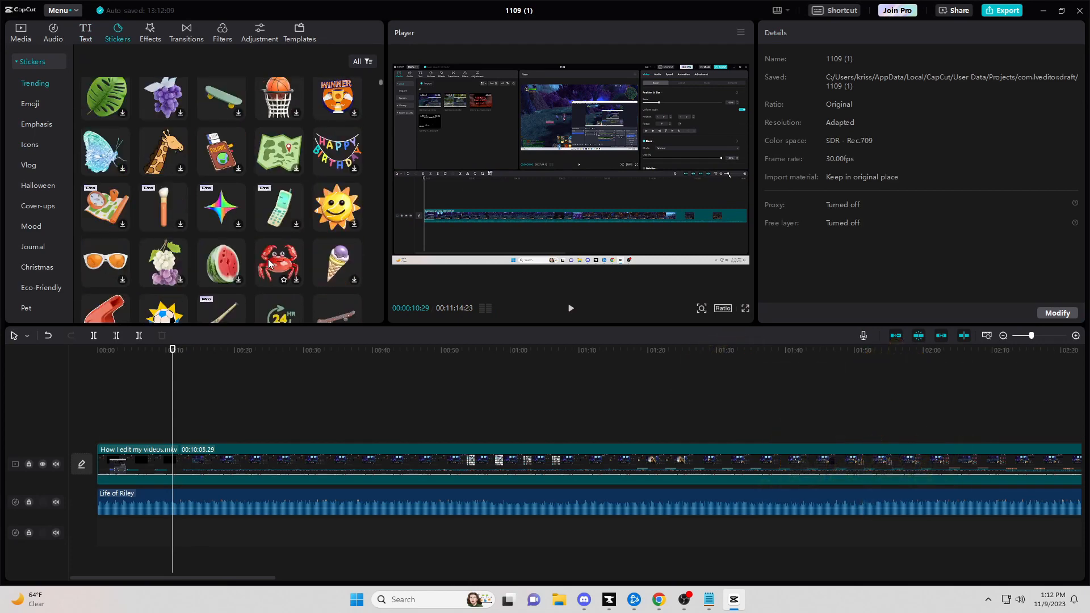
left_click(353, 226)
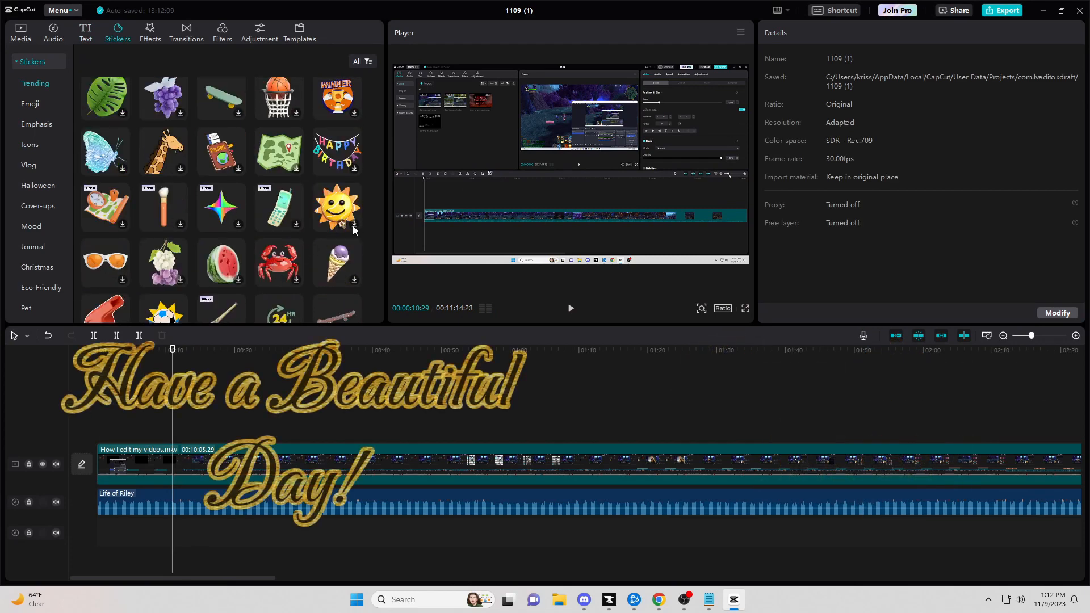
left_click(353, 225)
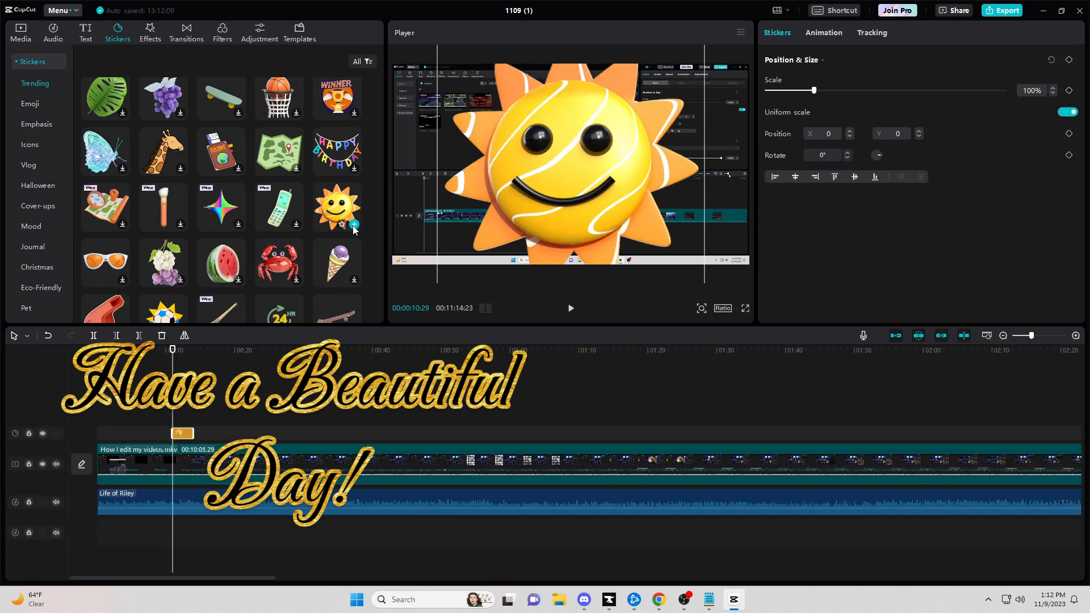
left_click(684, 599)
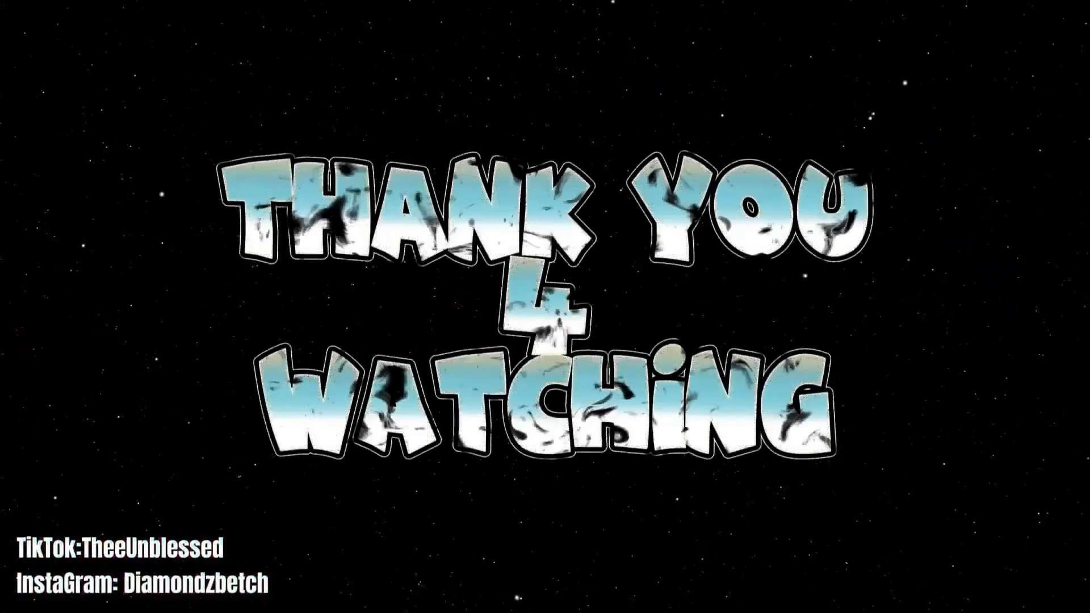